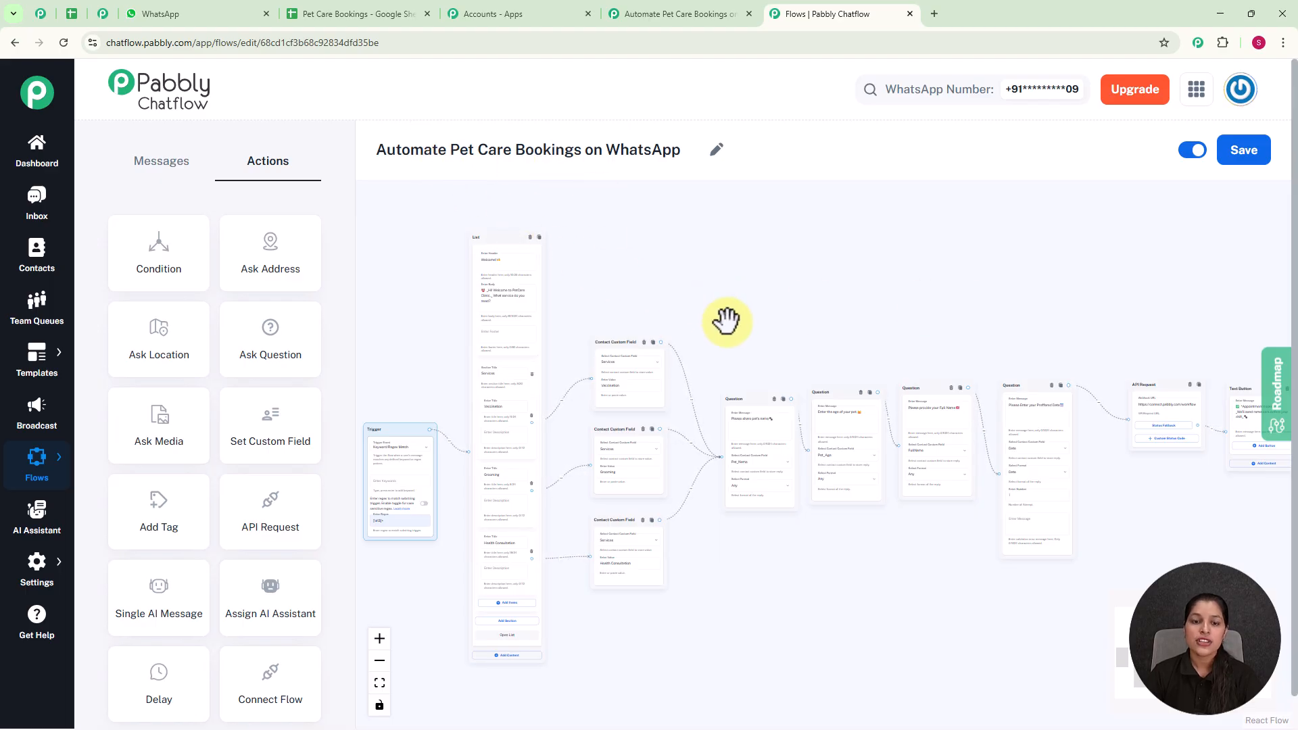
Examine the pet care booking flow from the service fields through the question nodes to the API Request and Text Button
{"action": "scroll", "coordinate": [727, 322], "scroll_direction": "up", "scroll_amount": 4}
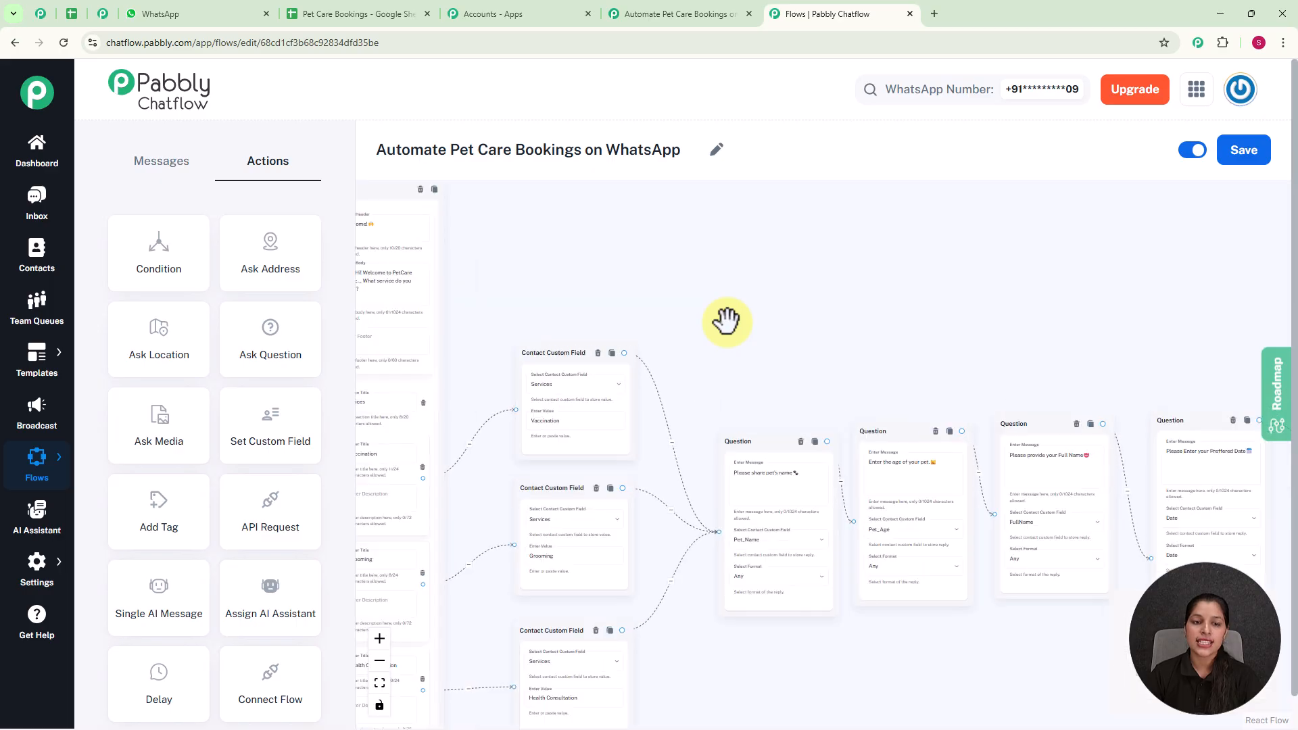
{"action": "left_click_drag", "start_coordinate": [748, 352], "coordinate": [836, 279]}
{"action": "left_click_drag", "start_coordinate": [930, 298], "coordinate": [783, 262]}
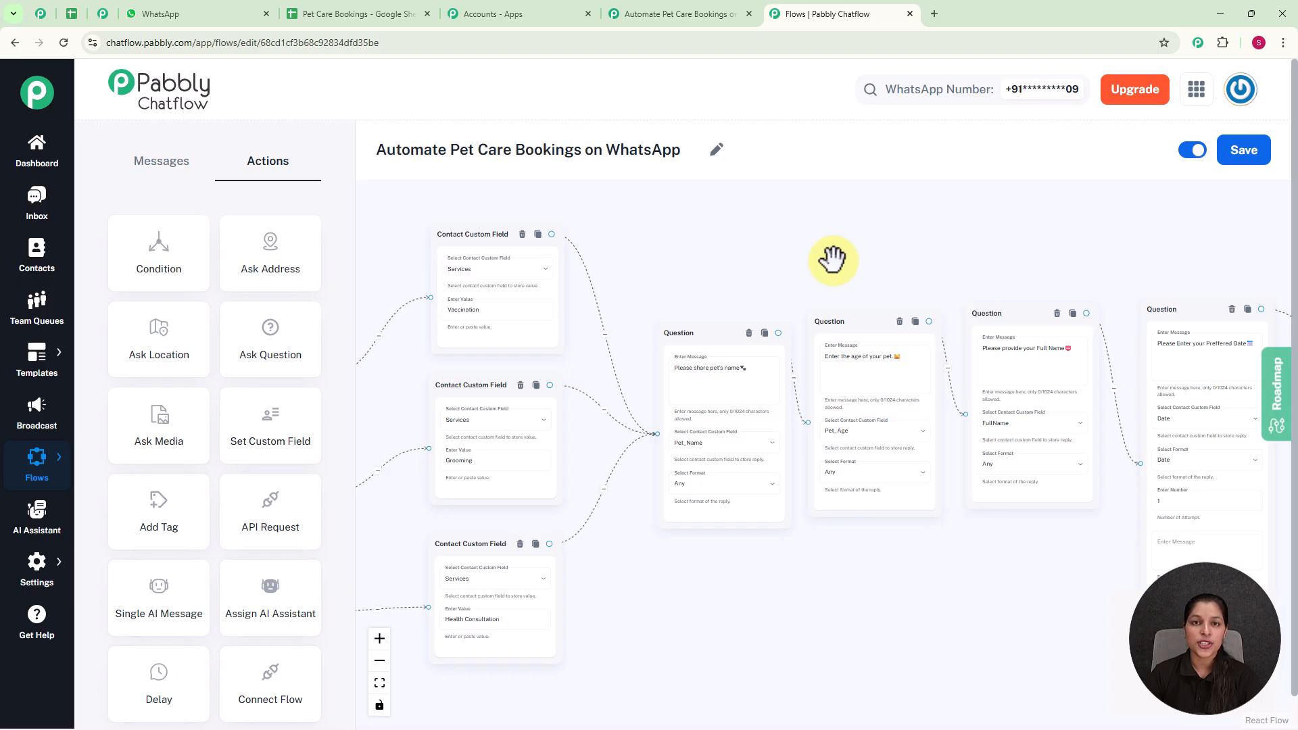
{"action": "scroll", "coordinate": [832, 261], "scroll_direction": "up", "scroll_amount": 1}
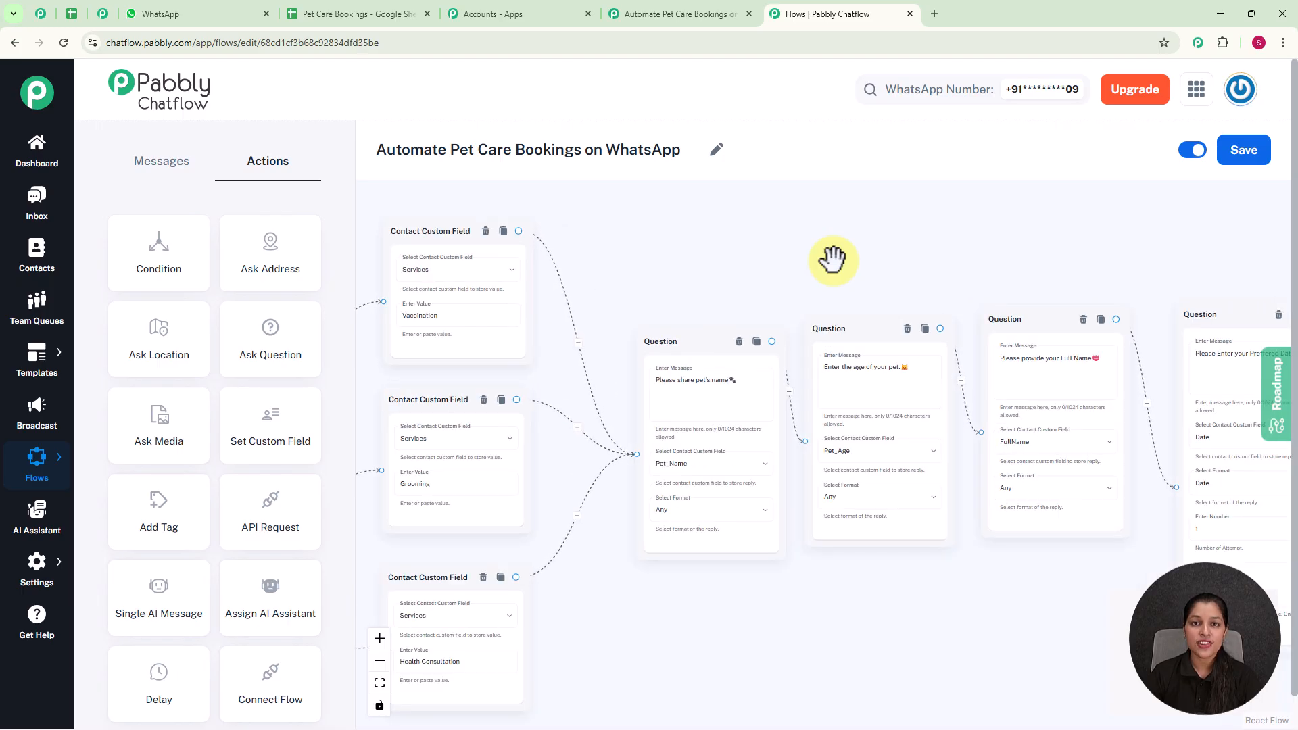
{"action": "left_click_drag", "start_coordinate": [832, 261], "coordinate": [729, 216]}
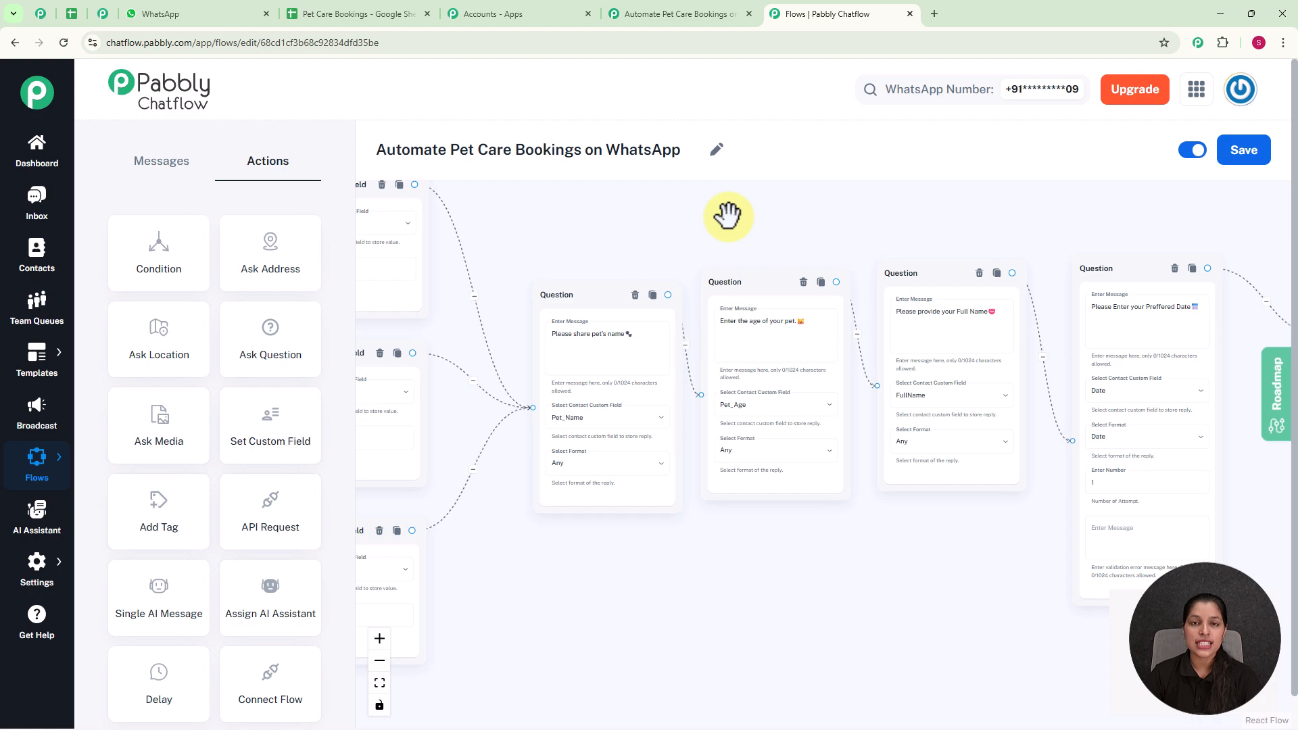
{"action": "left_click_drag", "start_coordinate": [831, 209], "coordinate": [689, 215]}
{"action": "left_click_drag", "start_coordinate": [862, 211], "coordinate": [800, 213]}
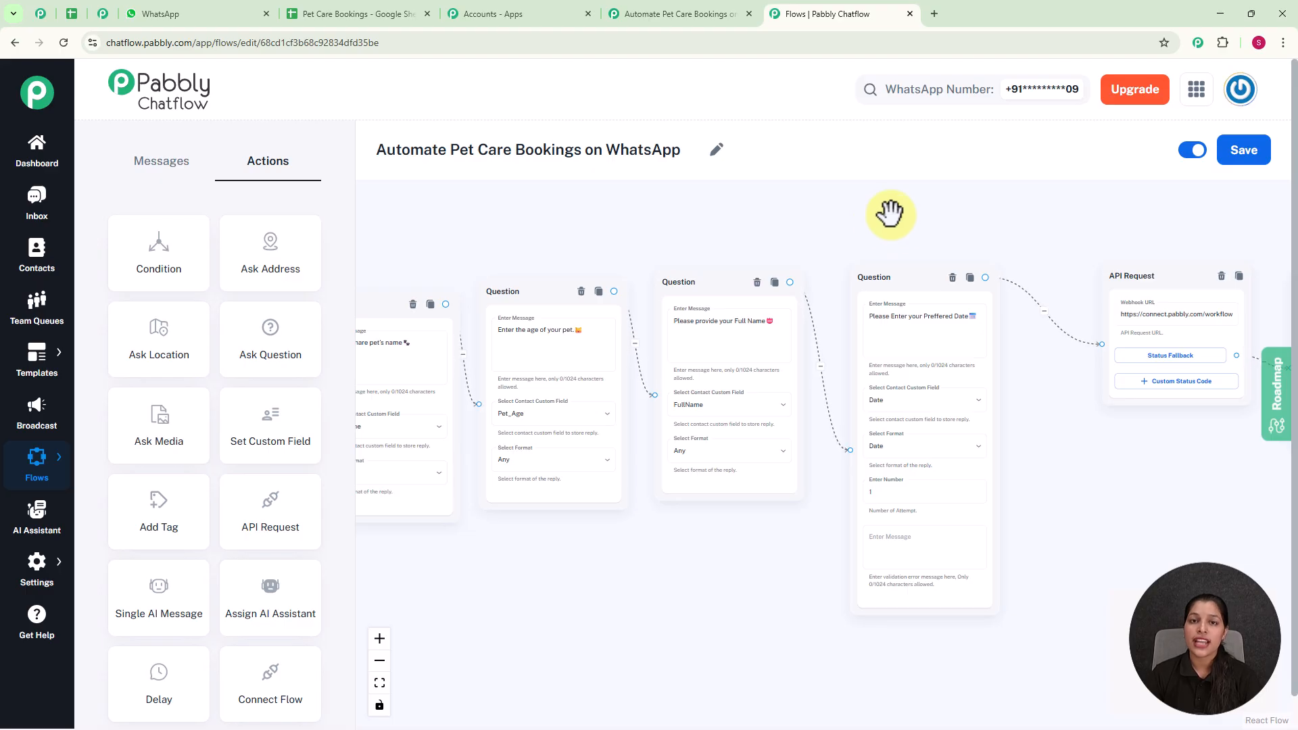
{"action": "mouse_move", "coordinate": [868, 215]}
{"action": "left_mouse_down"}
{"action": "mouse_move", "coordinate": [759, 226]}
{"action": "mouse_move", "coordinate": [783, 203]}
{"action": "left_mouse_up"}
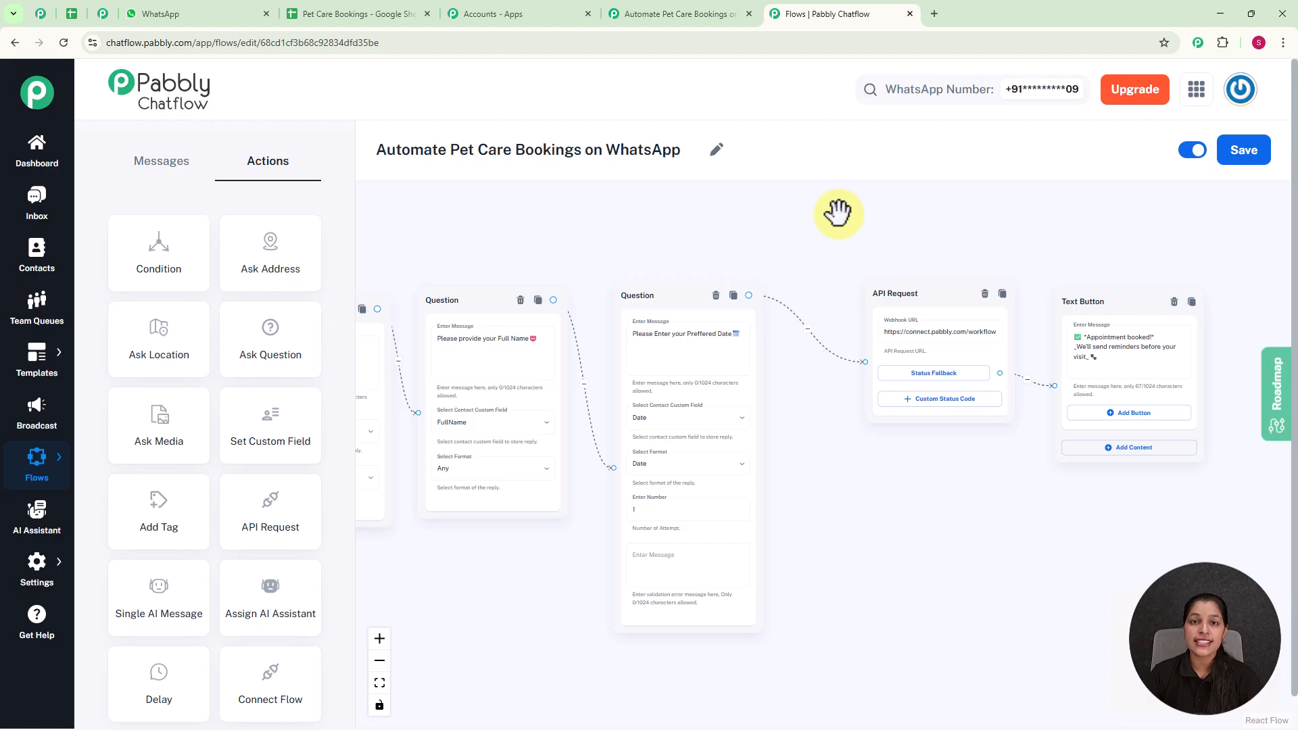
{"action": "scroll", "coordinate": [744, 213], "scroll_direction": "down", "scroll_amount": 2}
{"action": "scroll", "coordinate": [746, 227], "scroll_direction": "down", "scroll_amount": 1}
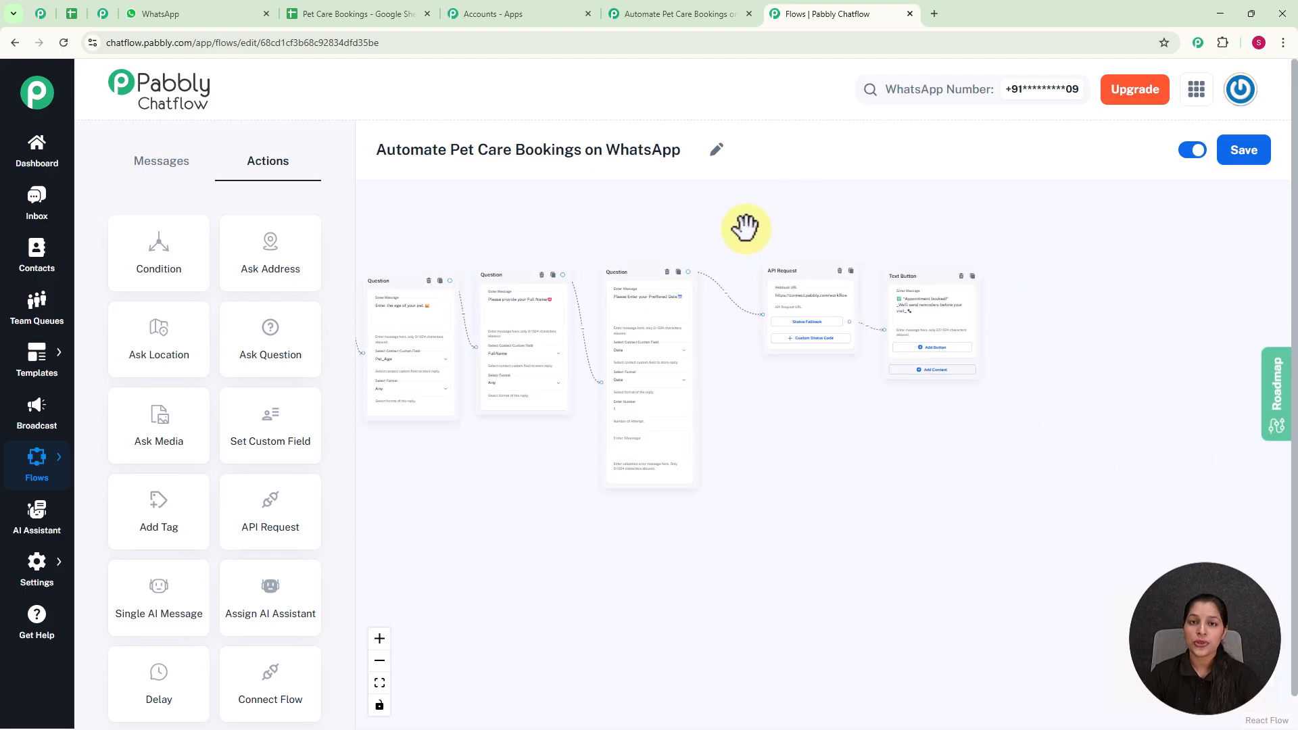
{"action": "left_click_drag", "start_coordinate": [831, 255], "coordinate": [948, 284]}
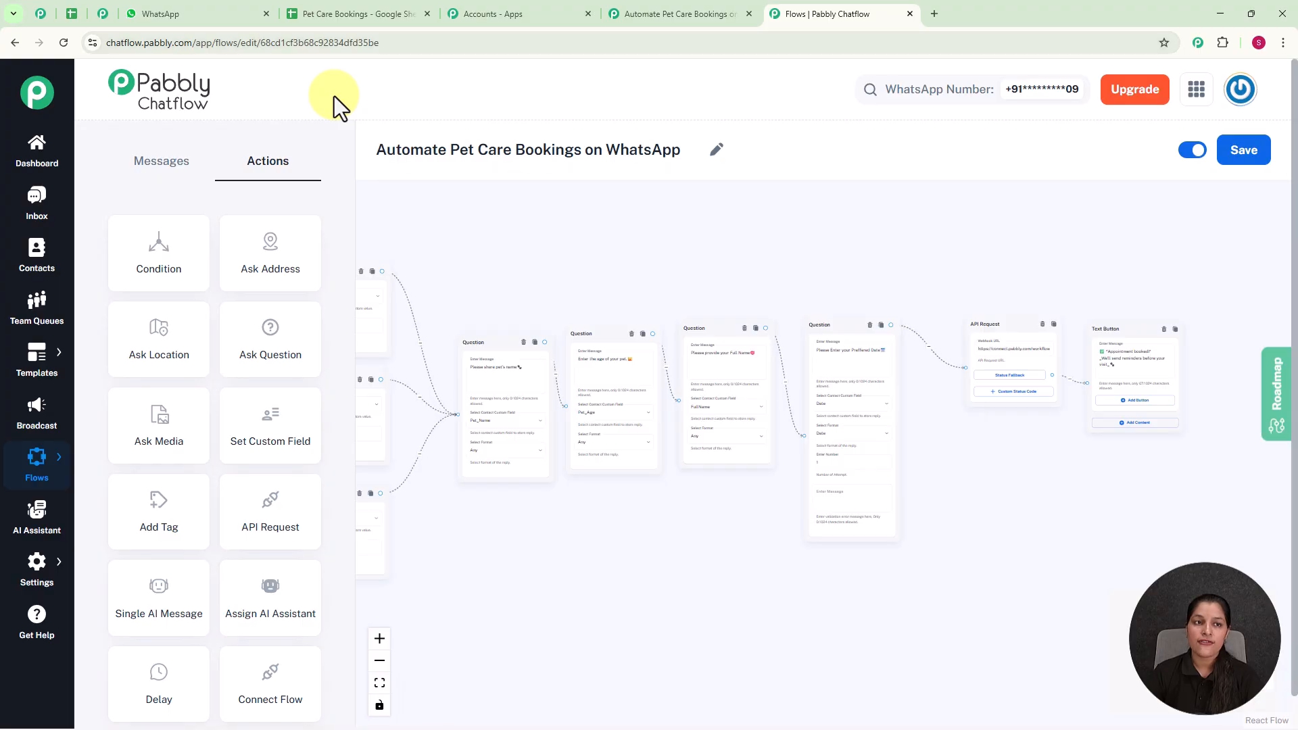
Switch to WhatsApp and send "I want to vaccinate my pet" in the My Test Number chat
{"action": "left_click", "coordinate": [209, 26]}
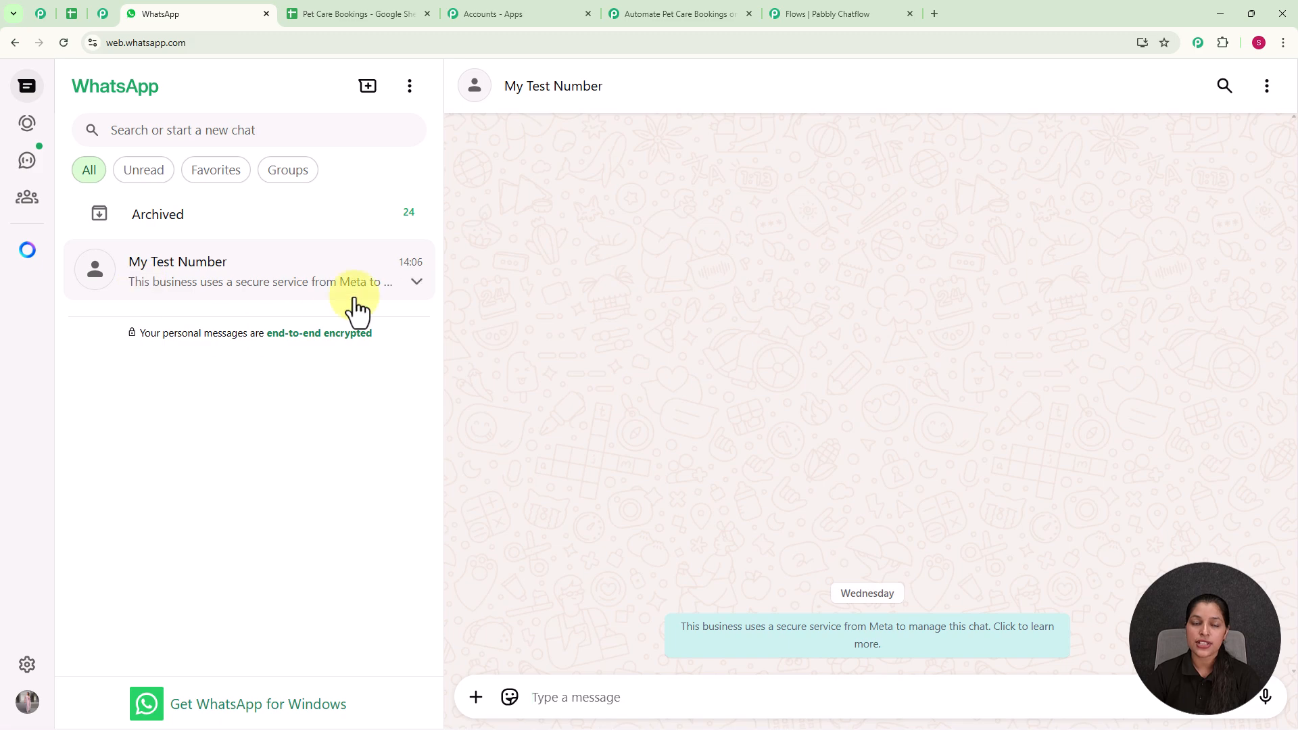
{"action": "left_click", "coordinate": [560, 696]}
{"action": "type", "text": "I want to vaccinate my pet"}
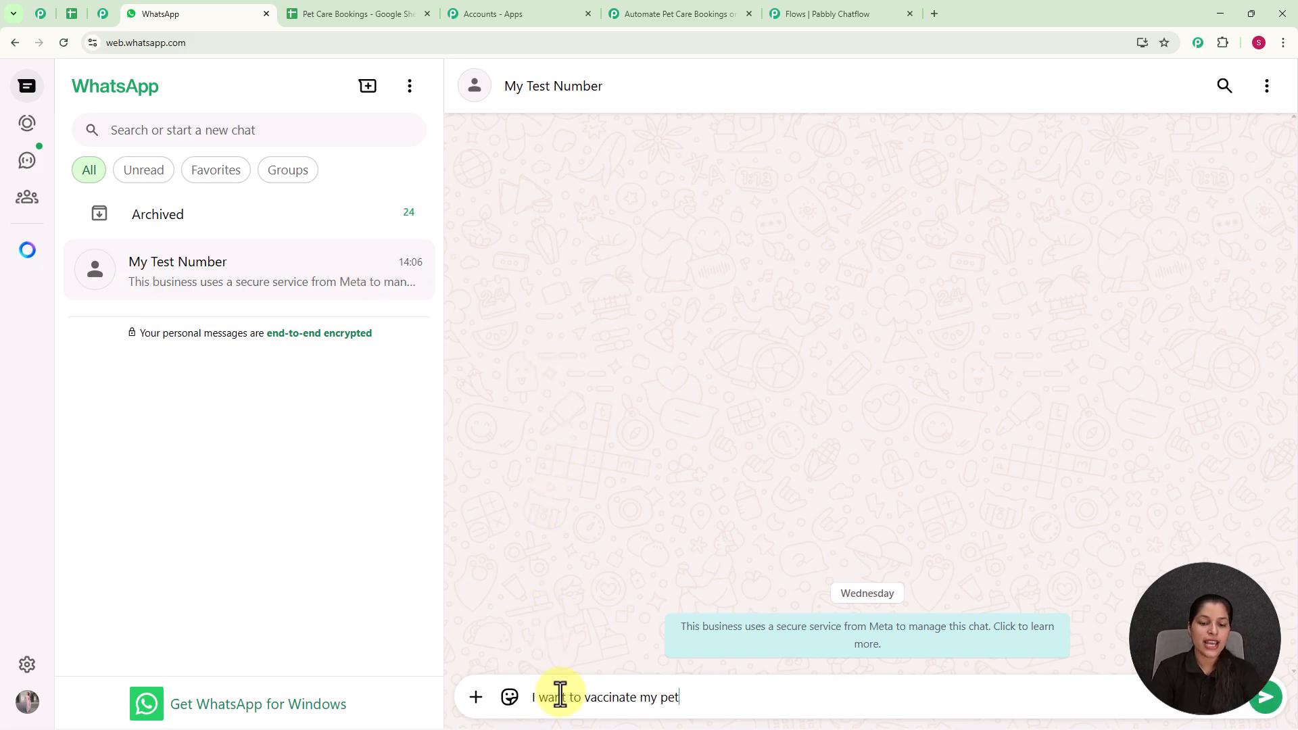
{"action": "key", "text": "Return"}
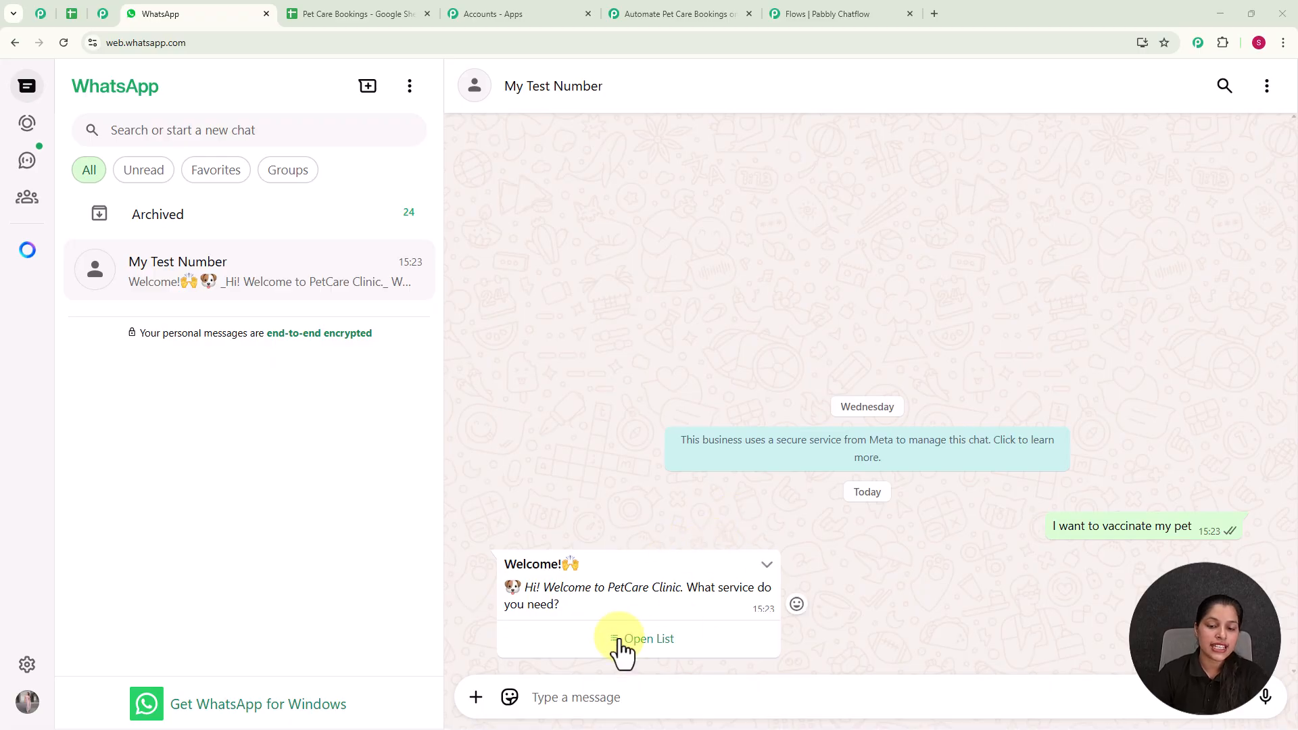
Choose Vaccination from the welcome message's service list and send it as the reply
{"action": "left_click", "coordinate": [646, 642]}
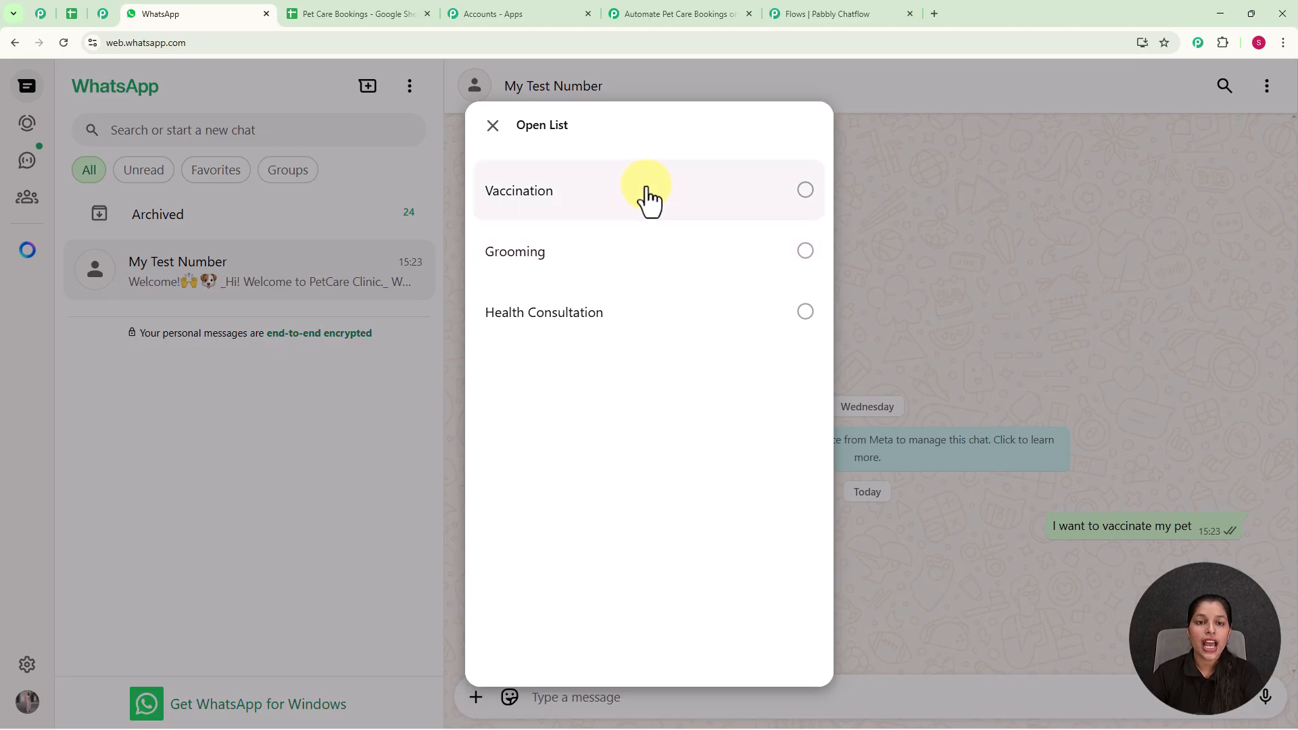
{"action": "left_click", "coordinate": [642, 217]}
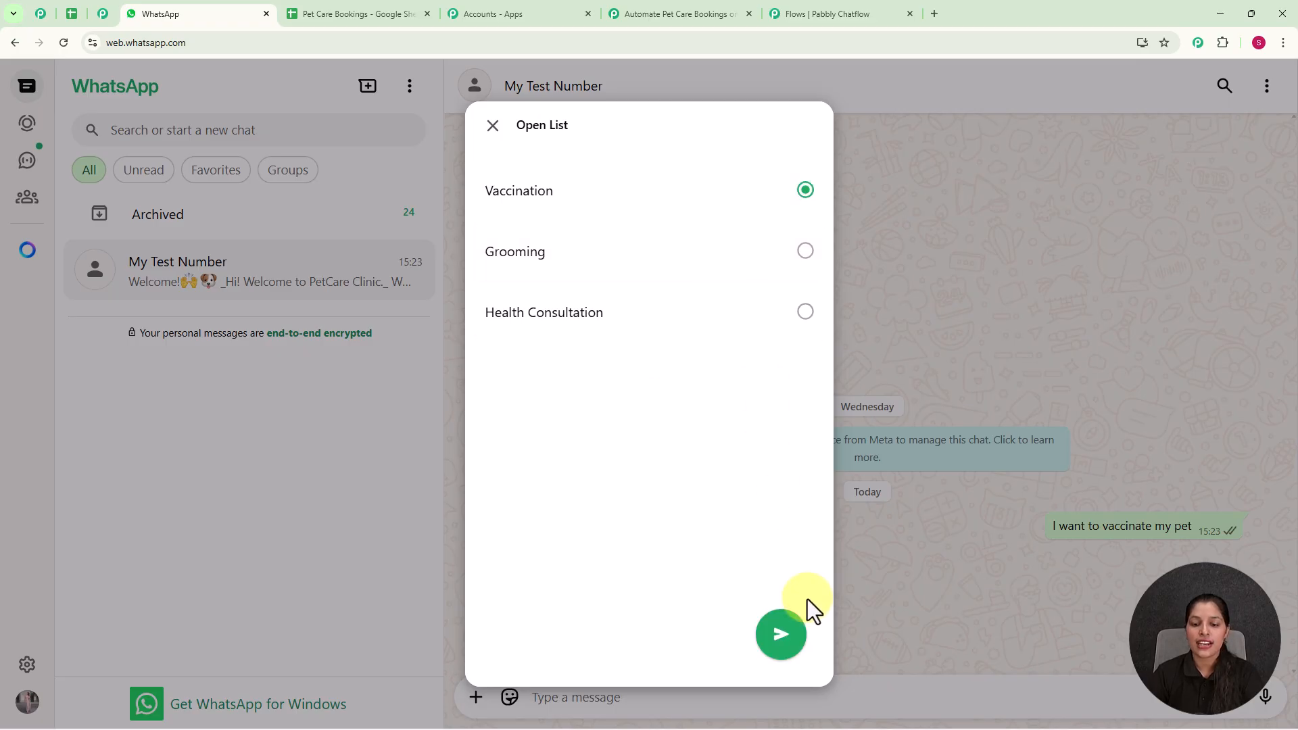
{"action": "left_click", "coordinate": [782, 637]}
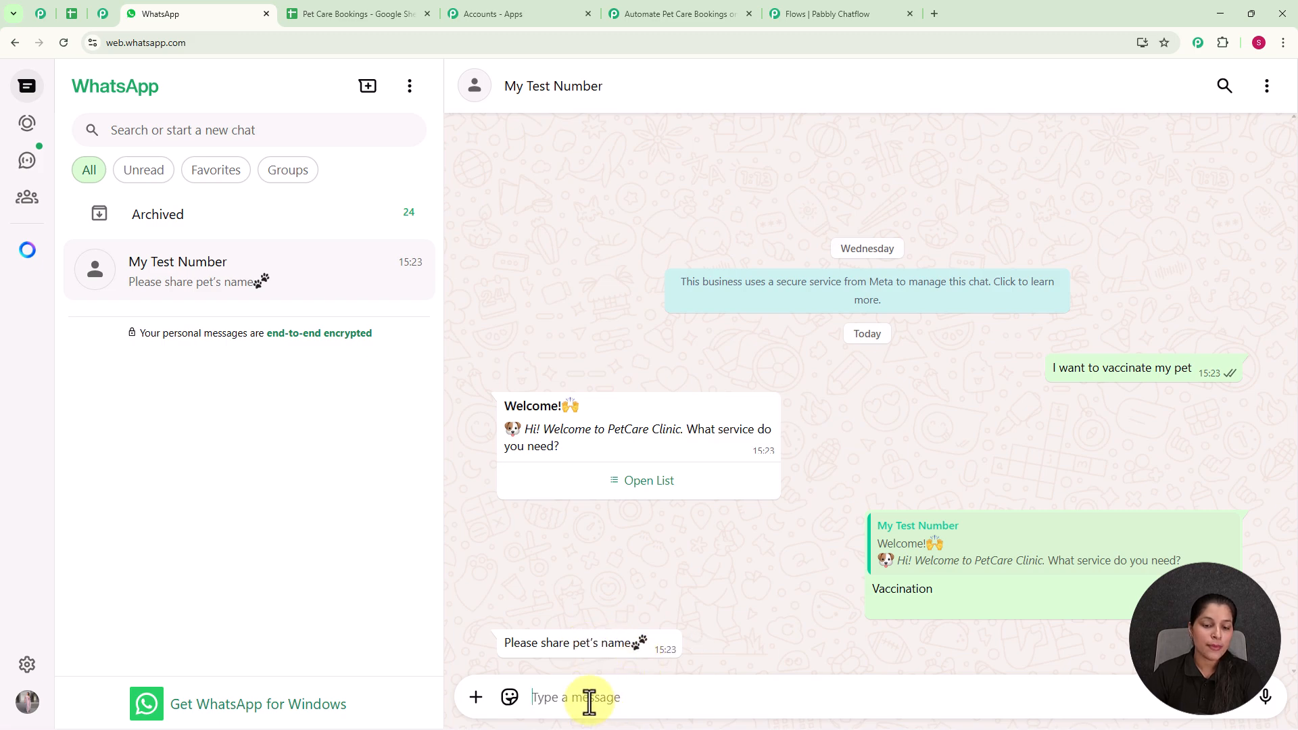
Answer the chatbot's questions with the pet's name Moon and the age 3
{"action": "type", "text": "Moon"}
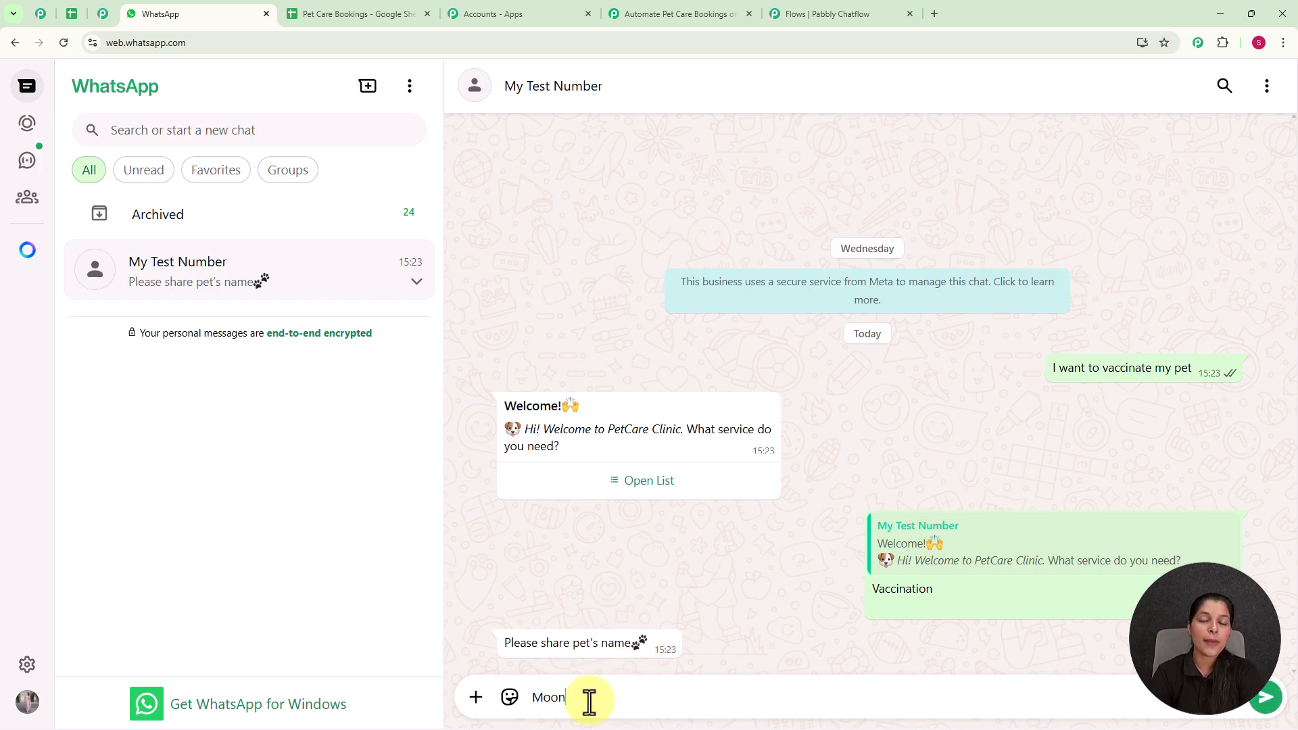
{"action": "key", "text": "Return"}
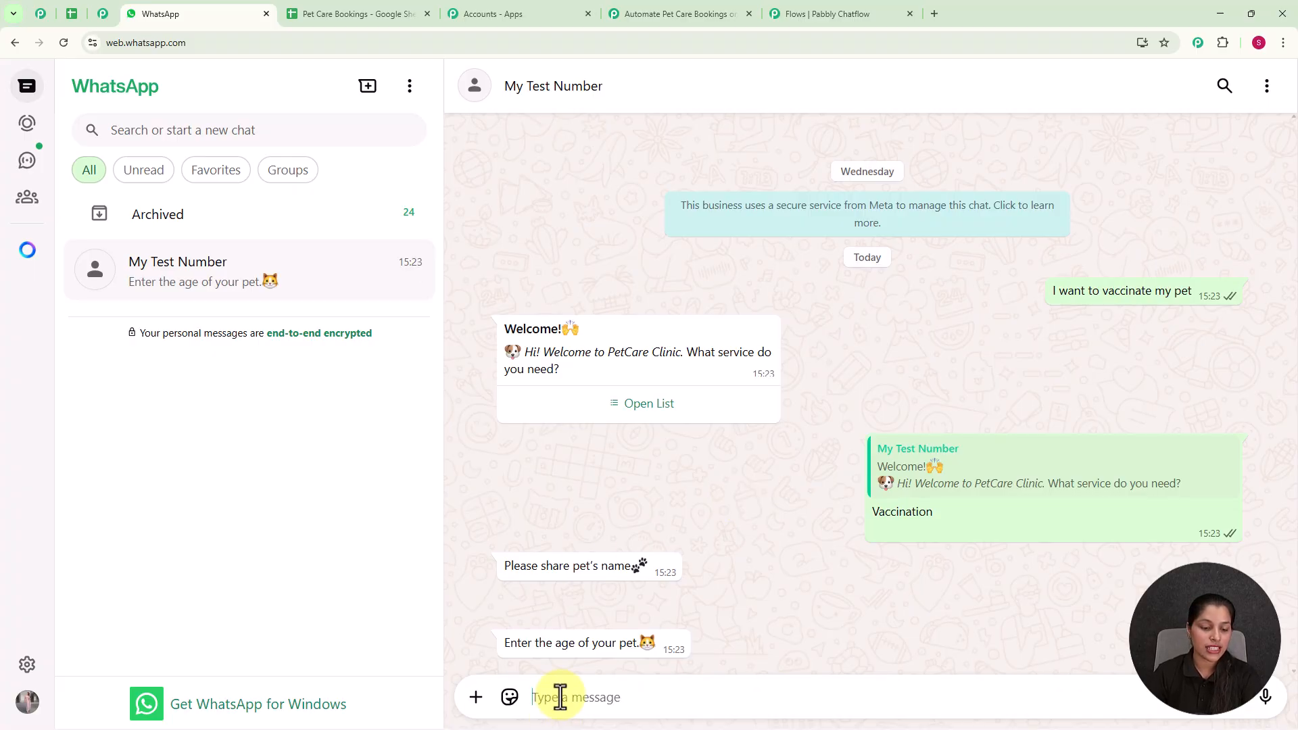
{"action": "type", "text": "3"}
{"action": "key", "text": "Return"}
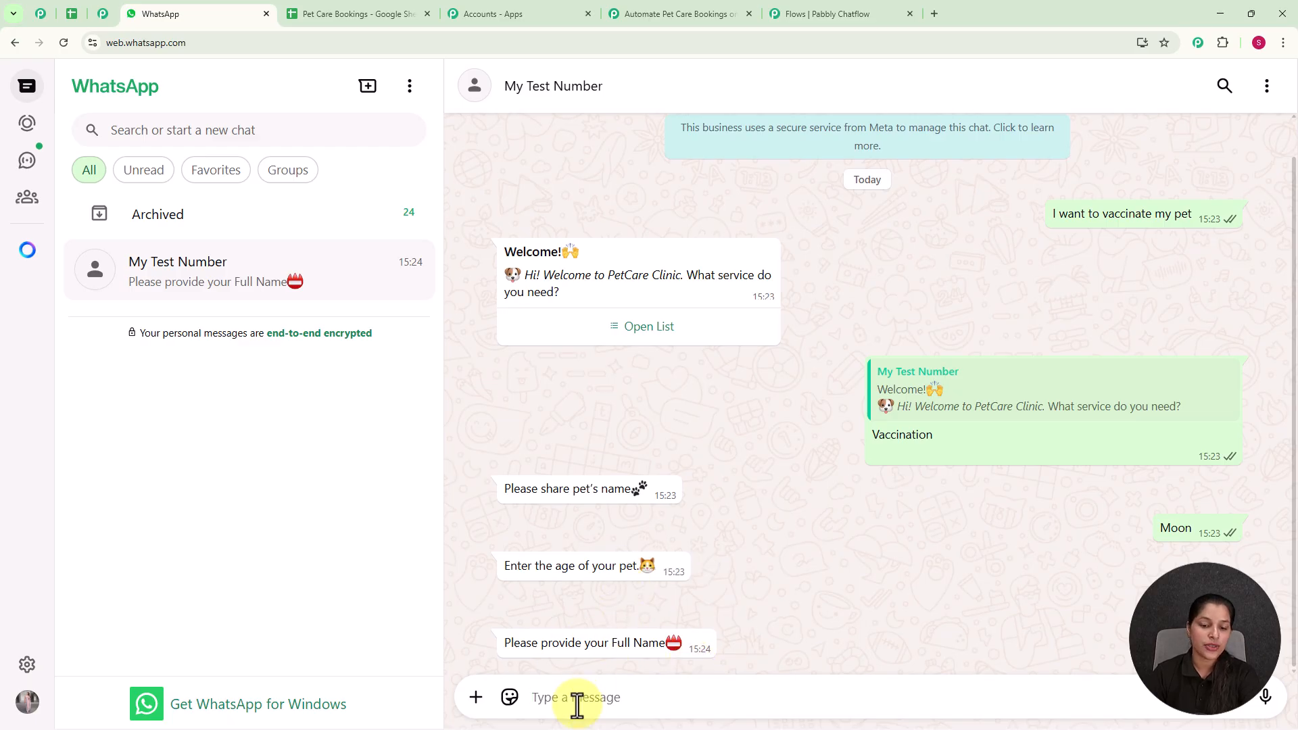
Reply to the chatbot's full name question with the customer's full name
{"action": "type", "text": "T"}
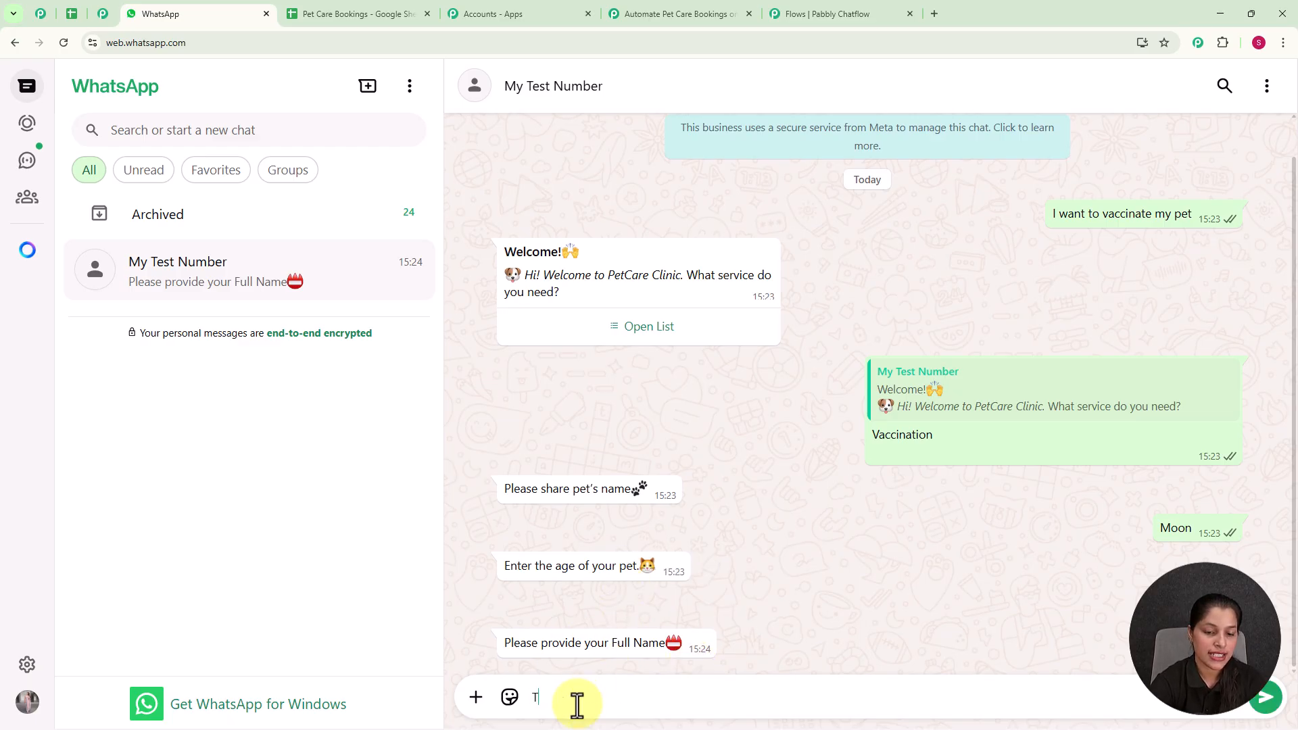
{"action": "type", "text": "esting user"}
{"action": "key", "text": "Return"}
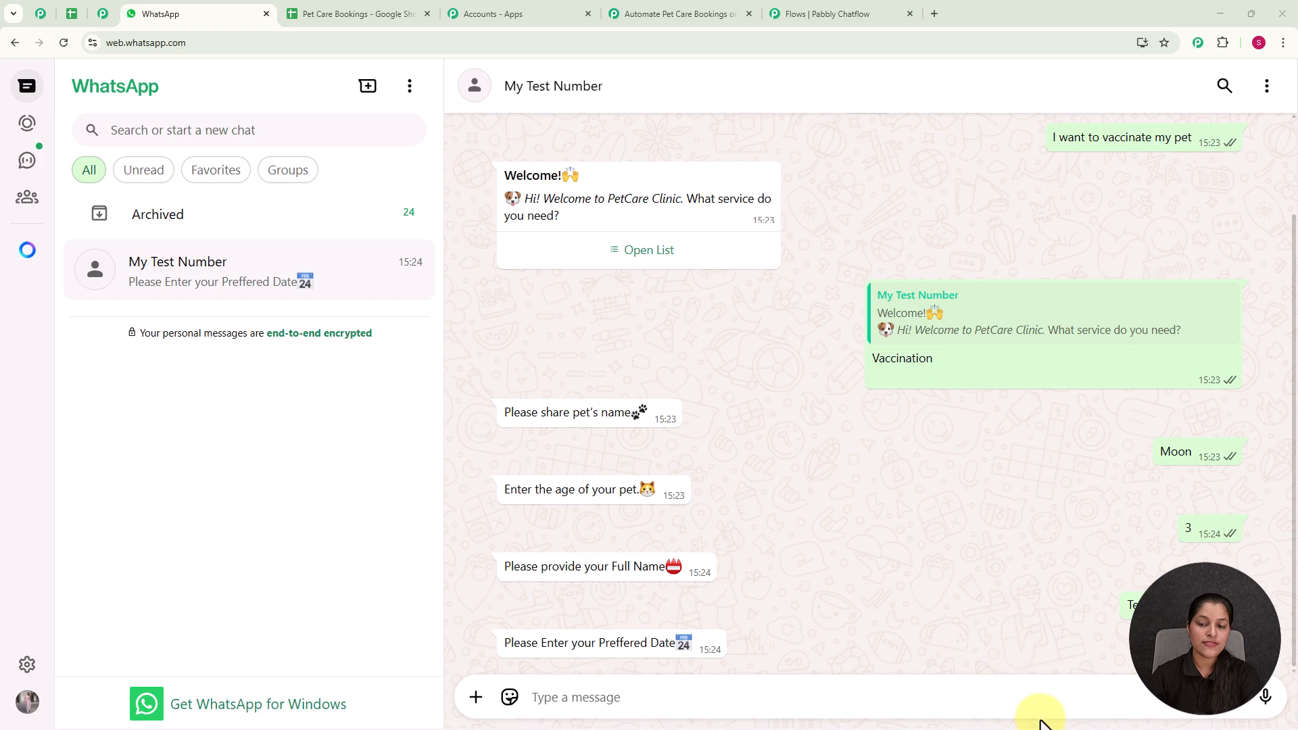
Send 21-07-2025 as the preferred date and check the booking in the Pet Care Bookings spreadsheet
{"action": "type", "text": "21"}
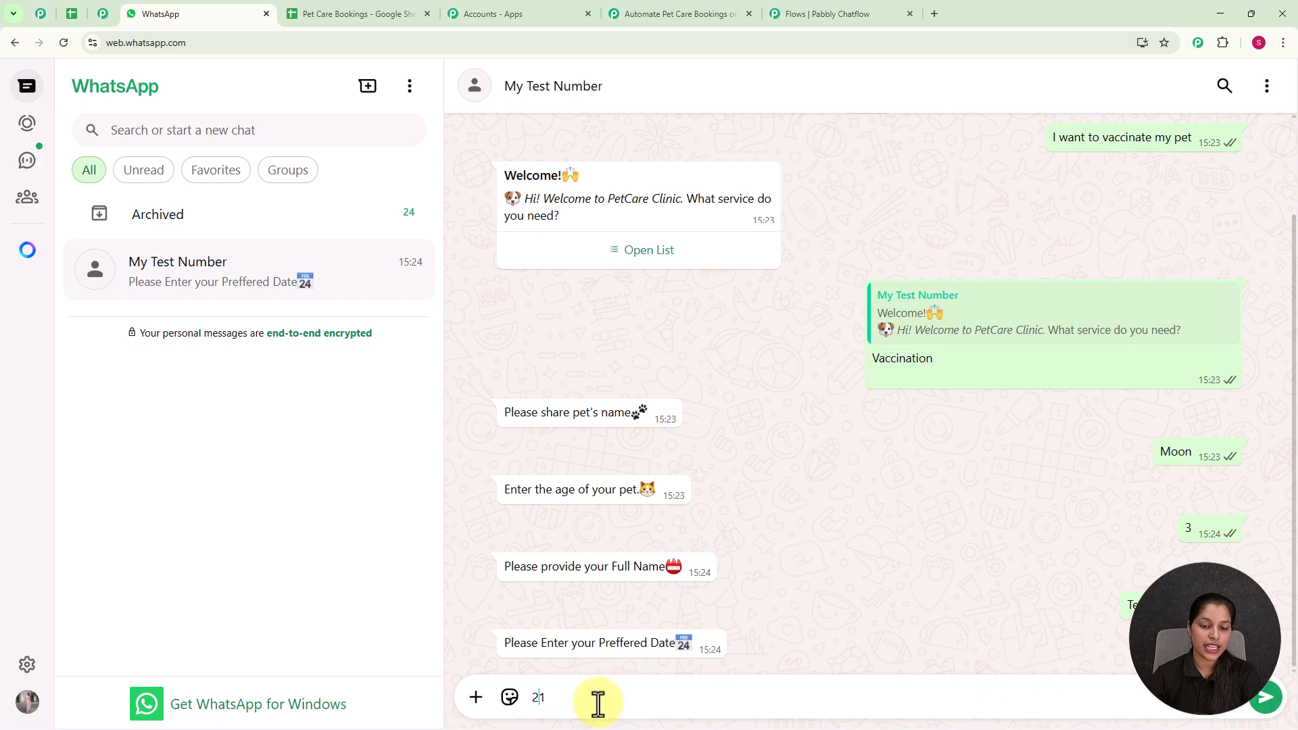
{"action": "type", "text": "="}
{"action": "type", "text": "07-2025"}
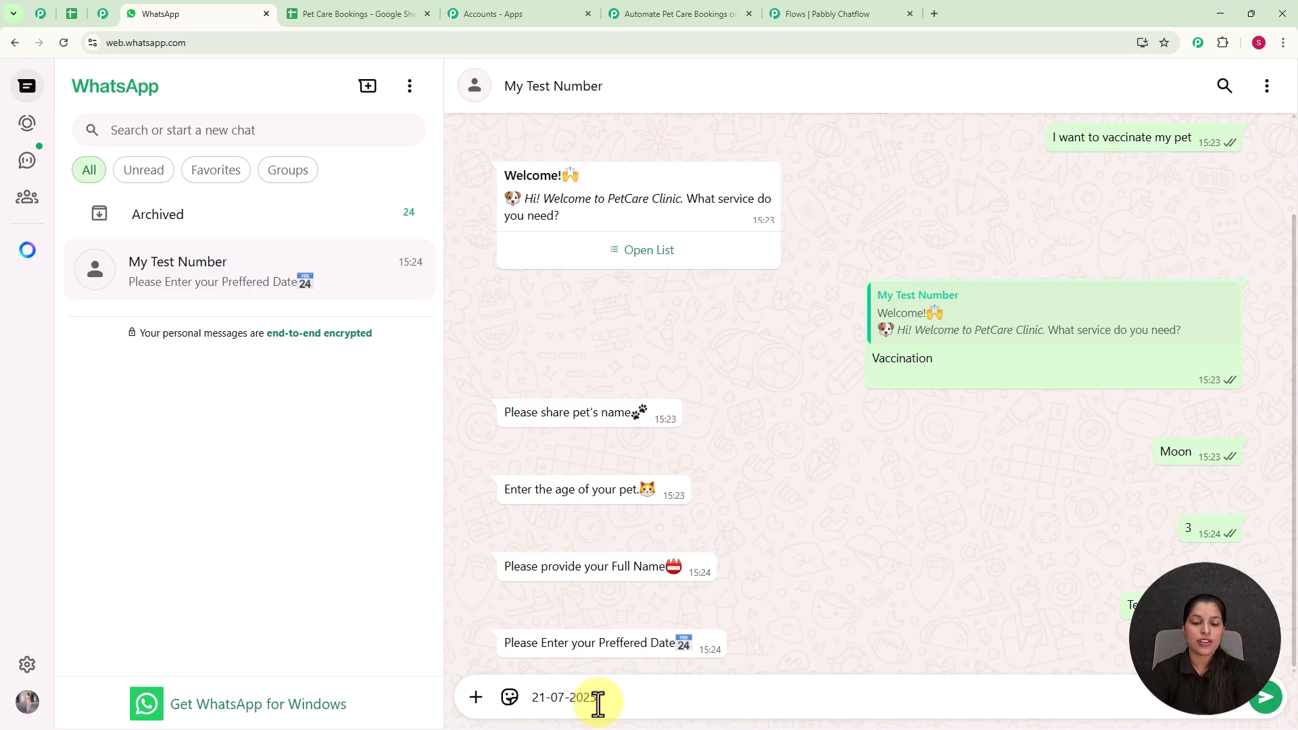
{"action": "key", "text": "Return"}
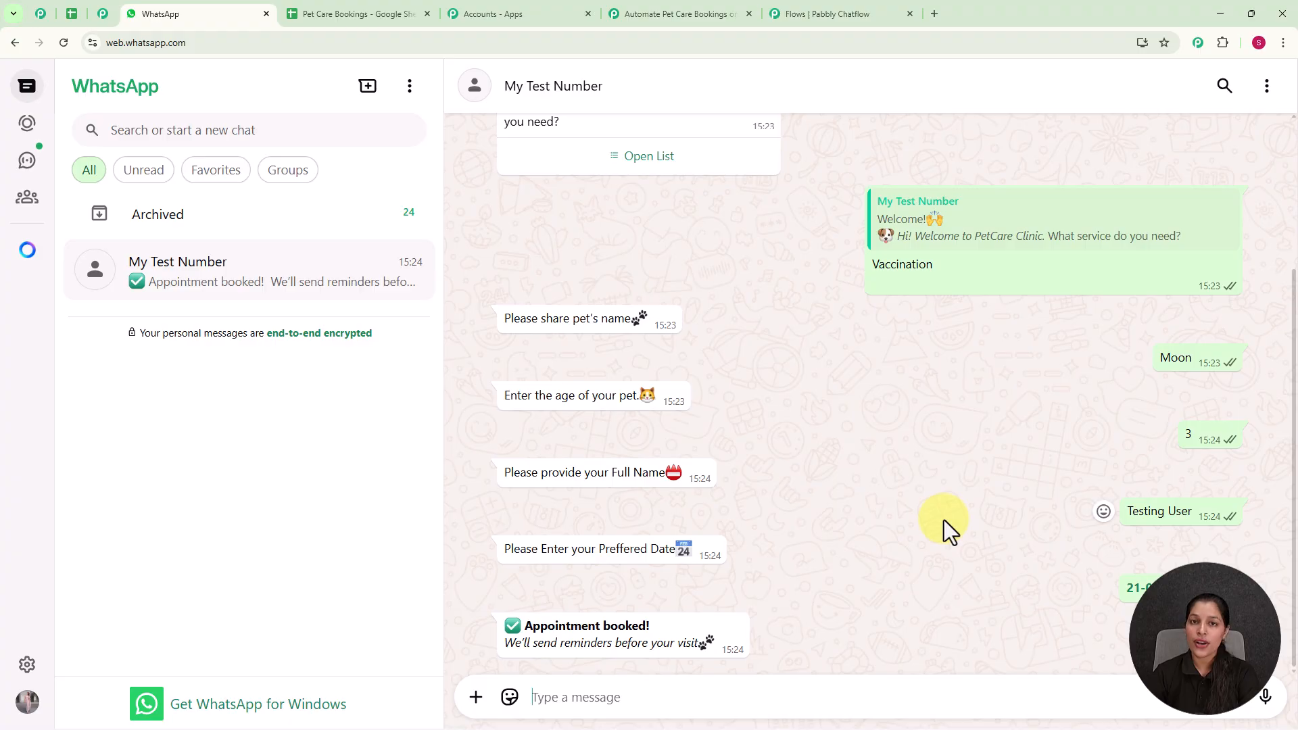
{"action": "left_click", "coordinate": [380, 12]}
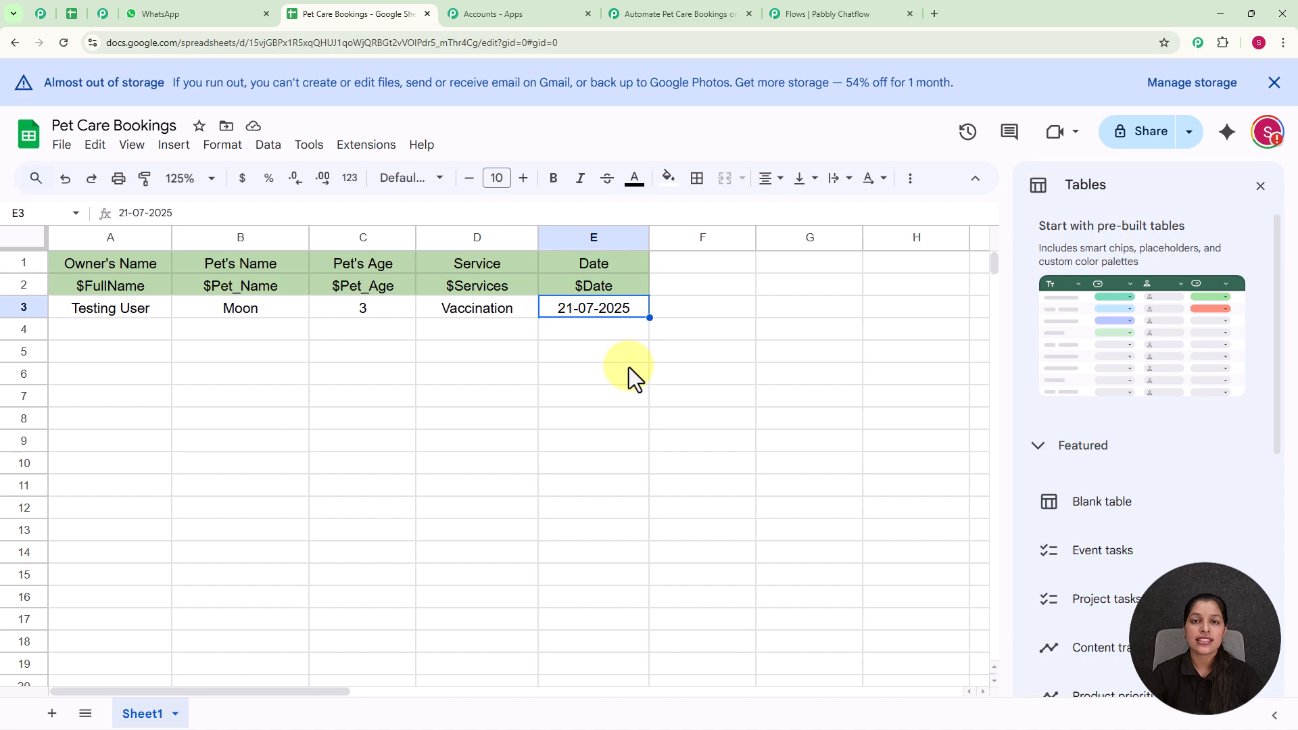
Open the Pabbly Chatflow website at pabbly.com/chatflow in a new browser tab
{"action": "left_click", "coordinate": [935, 14]}
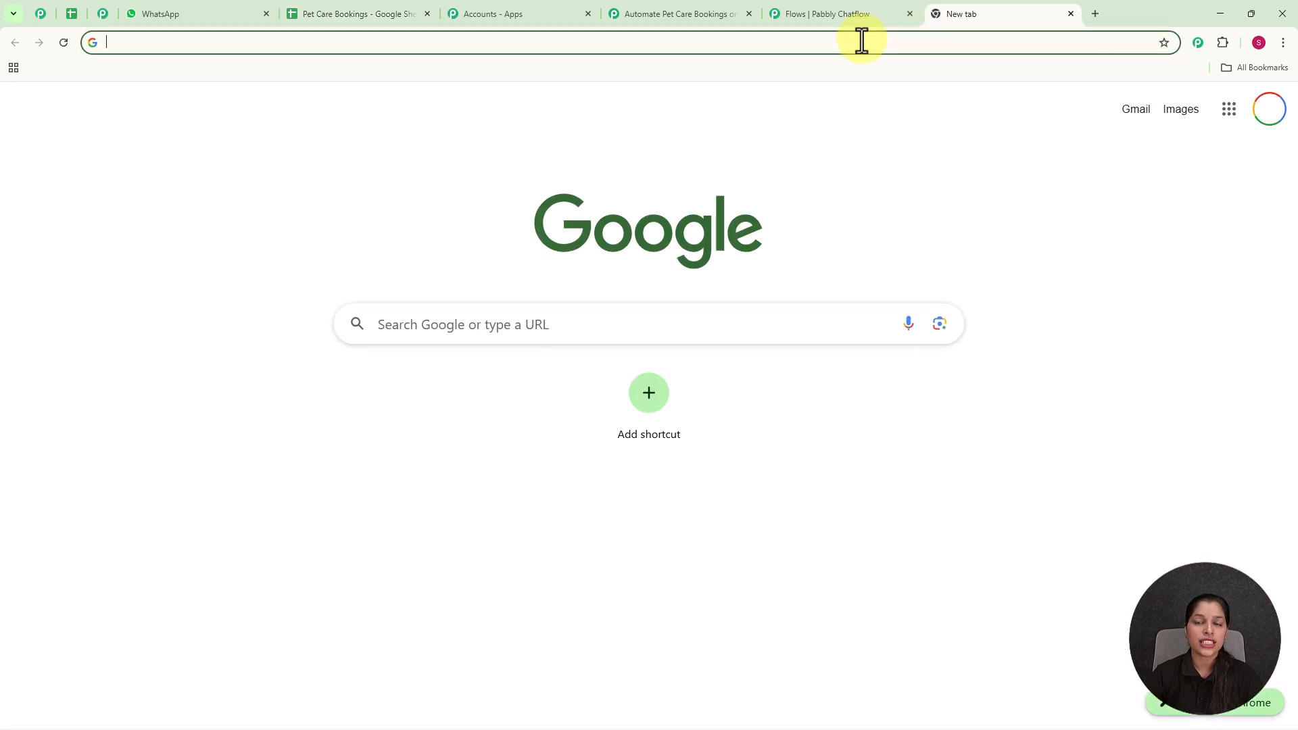
{"action": "left_click", "coordinate": [756, 47]}
{"action": "type", "text": "pabbly.com/chatflow"}
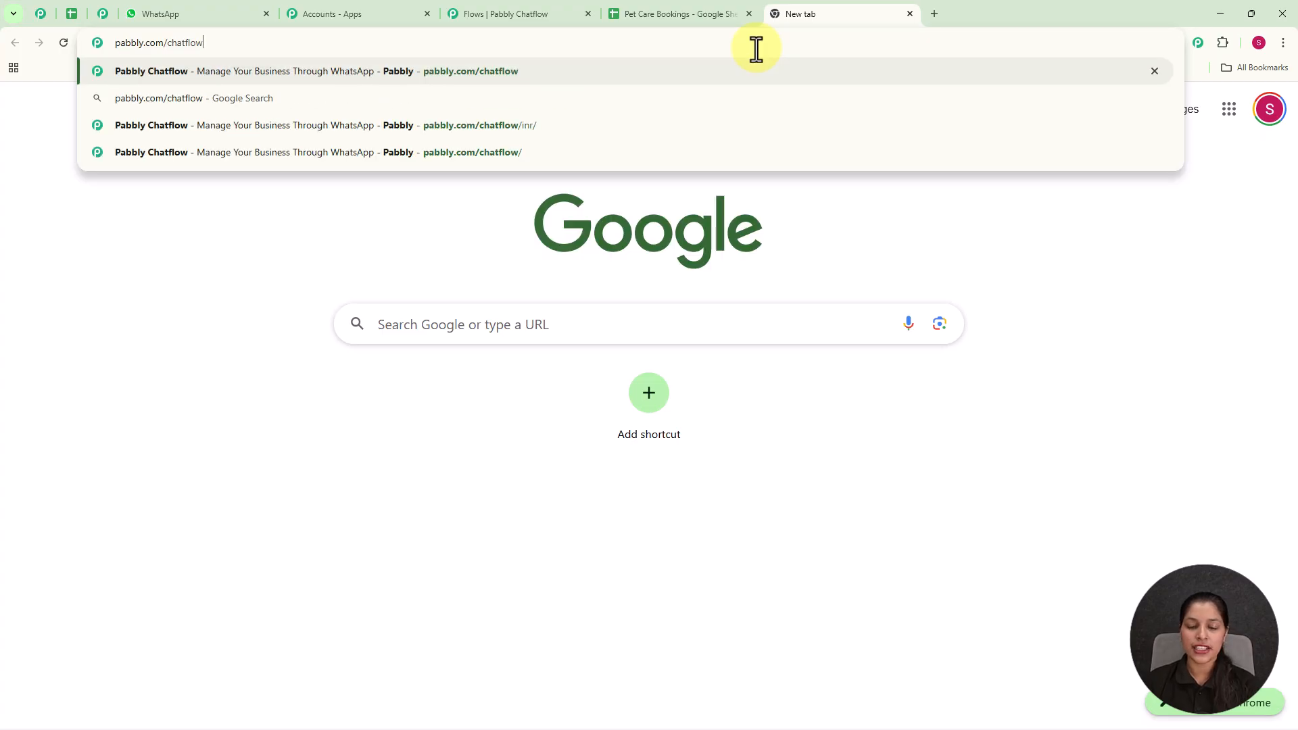
{"action": "key", "text": "Return"}
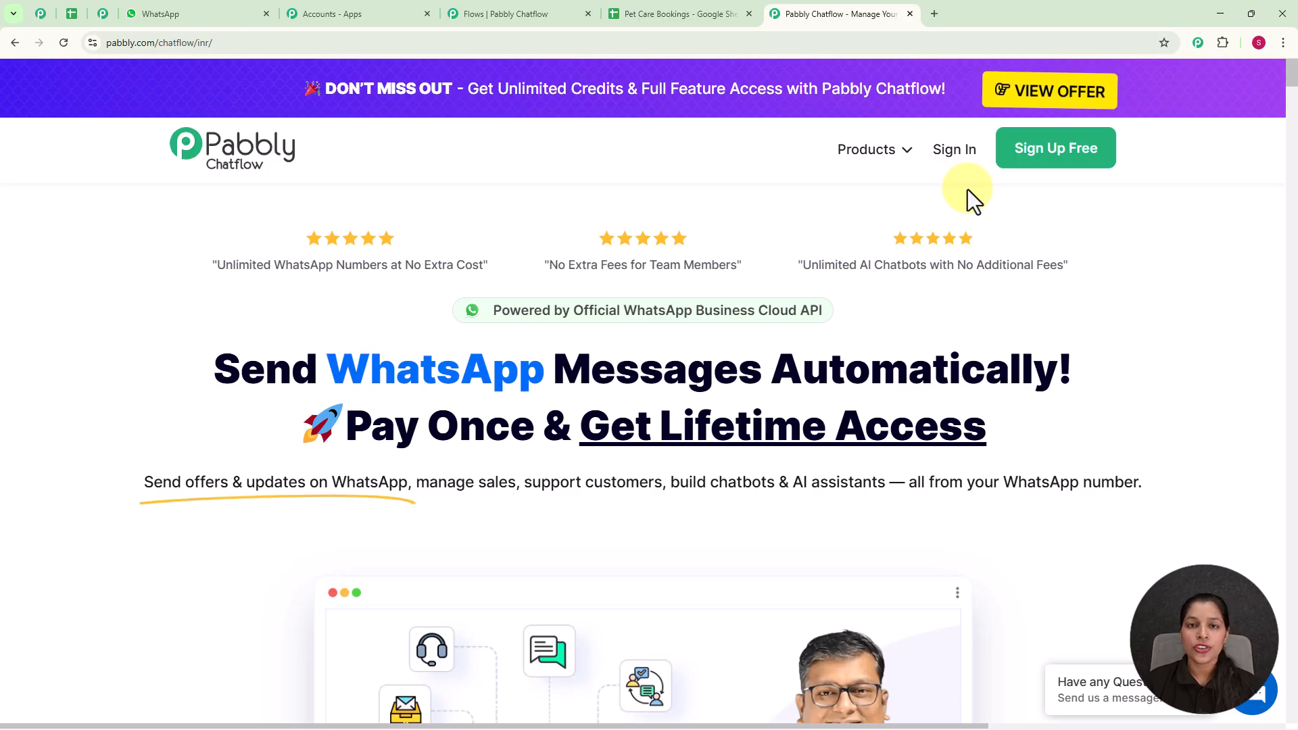
Switch to the Pabbly Community page and review its benefits, the reasons to join and the community videos
{"action": "mouse_move", "coordinate": [26, 57]}
{"action": "left_click", "coordinate": [35, 16]}
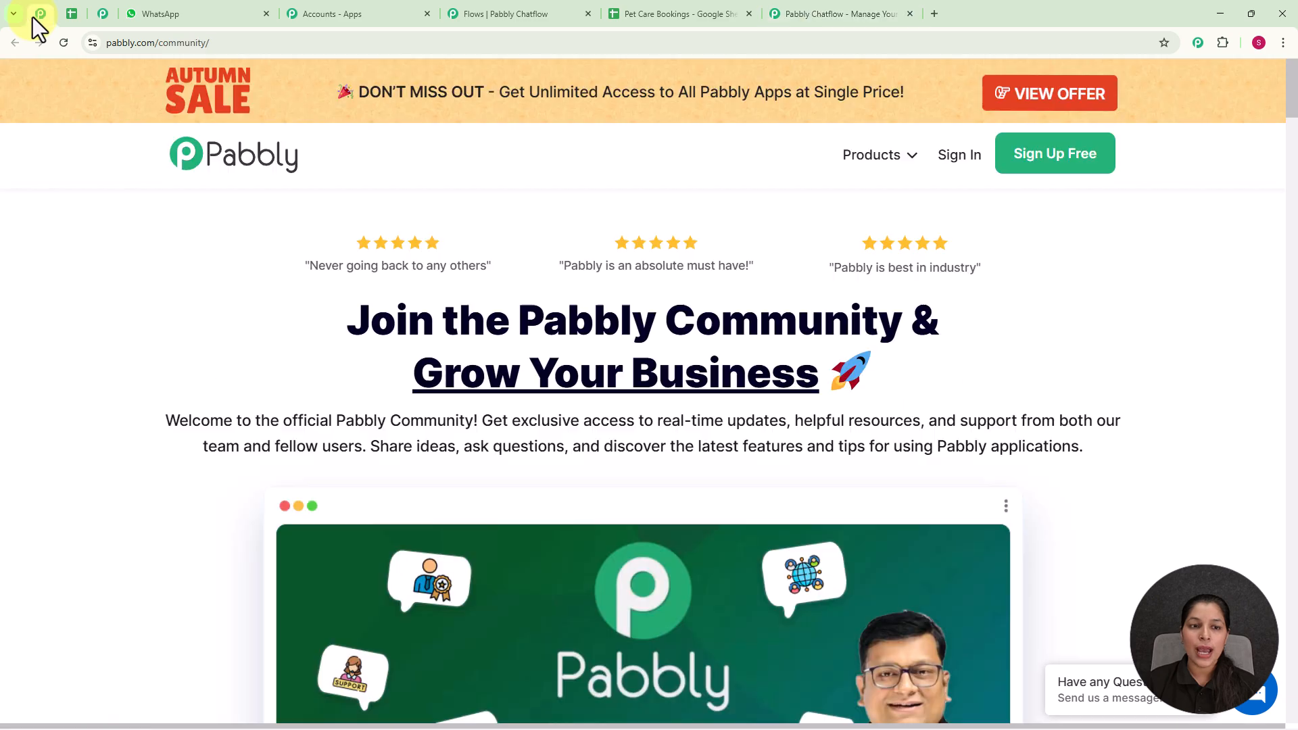
{"action": "scroll", "coordinate": [663, 387], "scroll_direction": "down", "scroll_amount": 5}
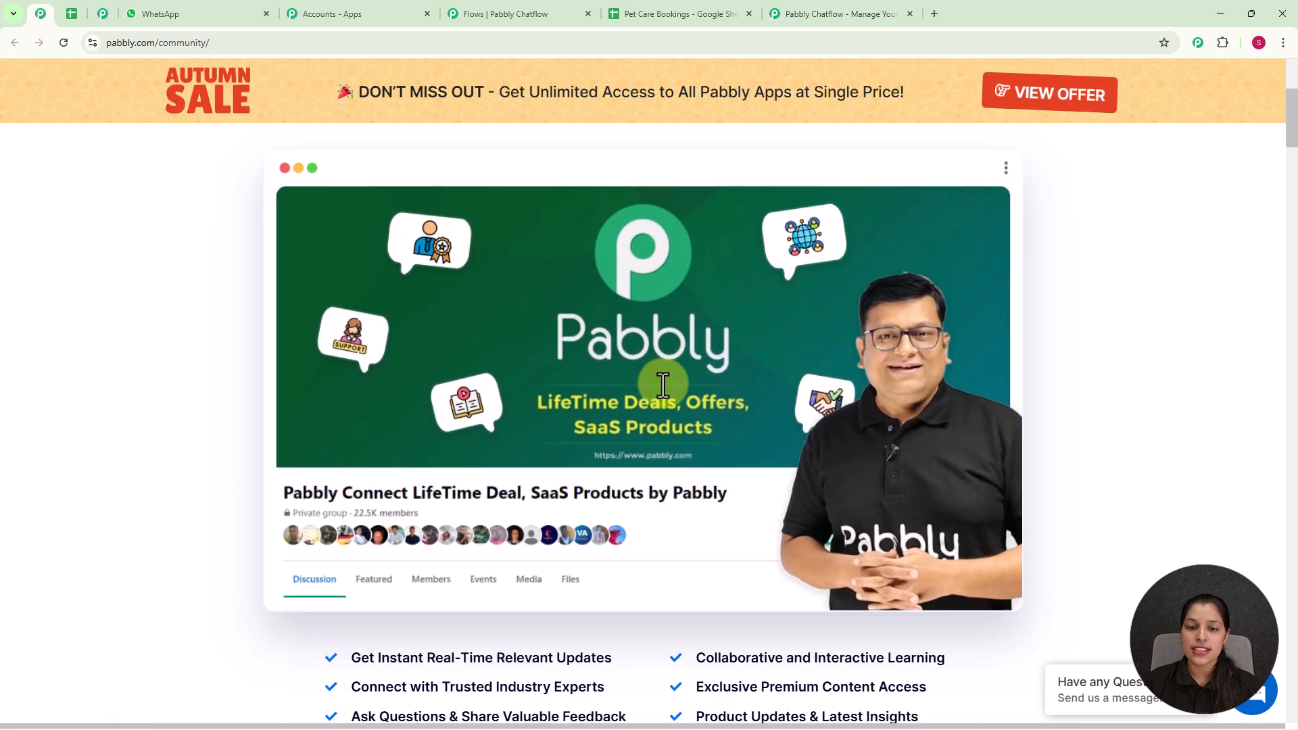
{"action": "scroll", "coordinate": [664, 384], "scroll_direction": "down", "scroll_amount": 4}
{"action": "scroll", "coordinate": [664, 392], "scroll_direction": "down", "scroll_amount": 4}
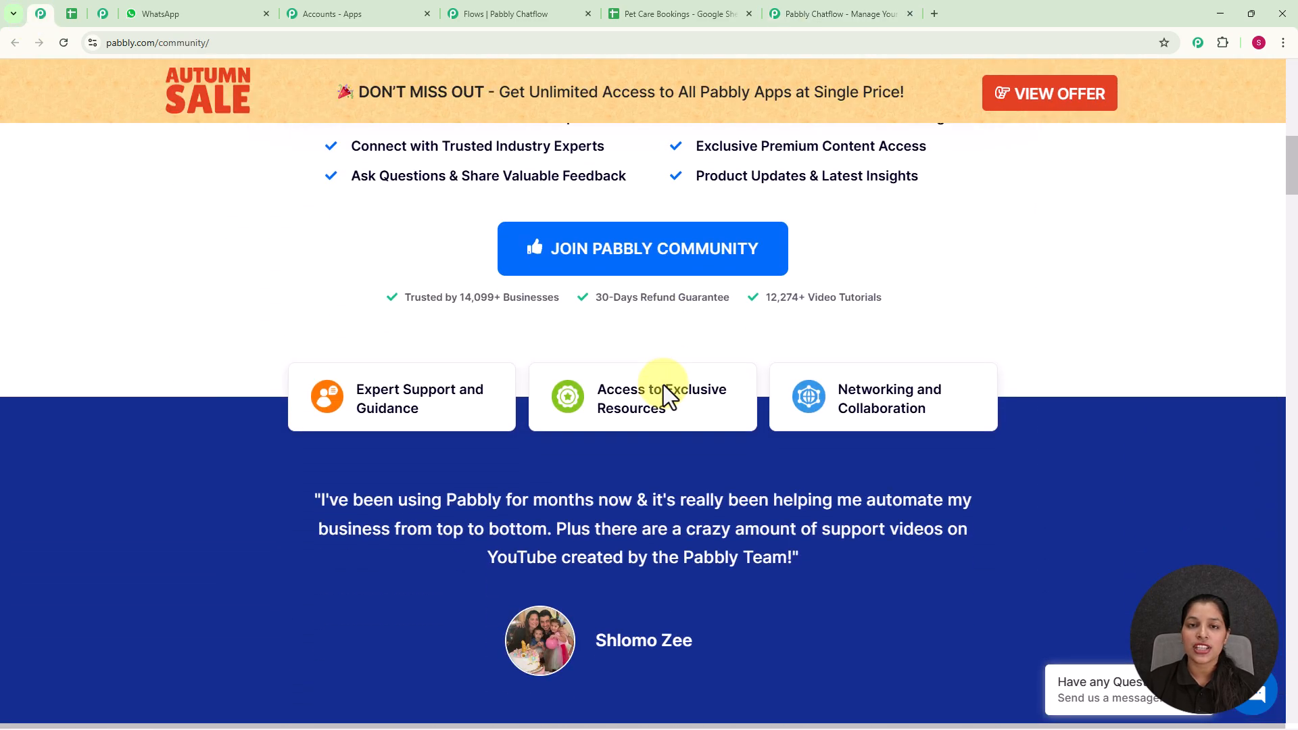
{"action": "scroll", "coordinate": [664, 384], "scroll_direction": "down", "scroll_amount": 3}
{"action": "scroll", "coordinate": [663, 384], "scroll_direction": "down", "scroll_amount": 3}
{"action": "scroll", "coordinate": [663, 384], "scroll_direction": "down", "scroll_amount": 4}
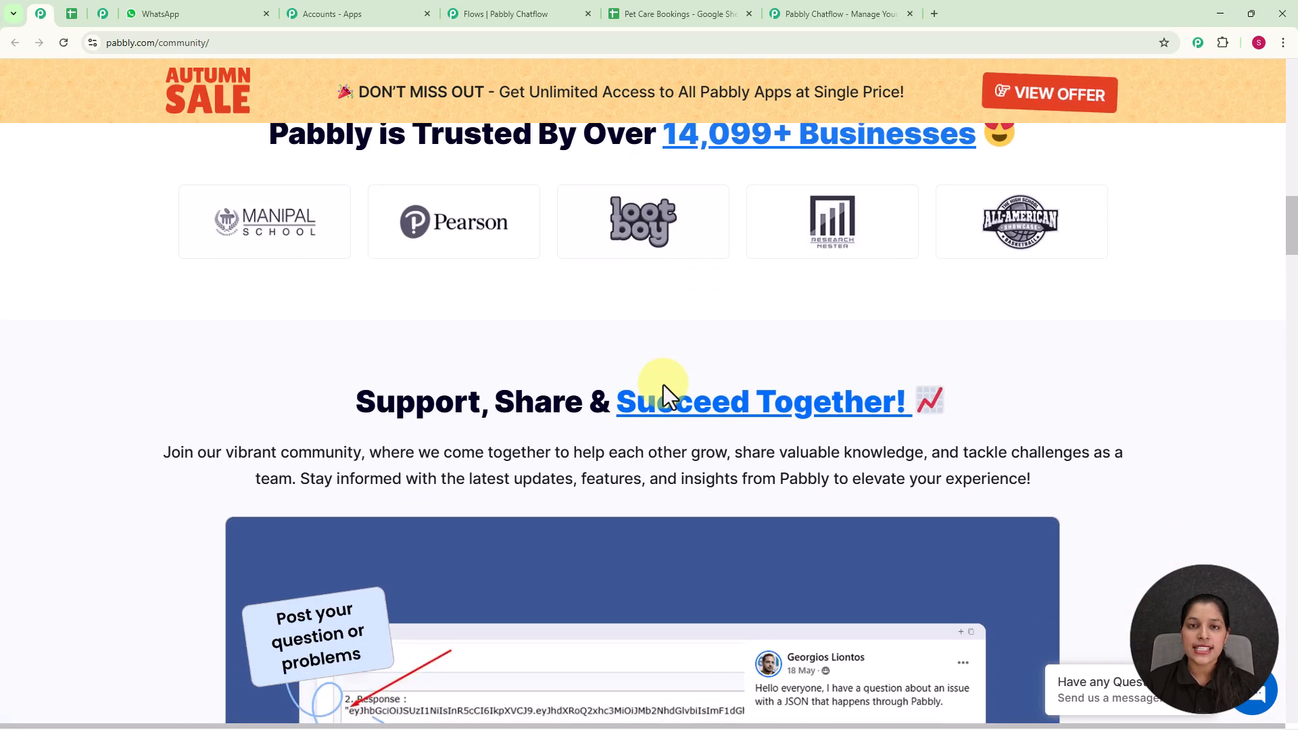
{"action": "scroll", "coordinate": [663, 389], "scroll_direction": "down", "scroll_amount": 4}
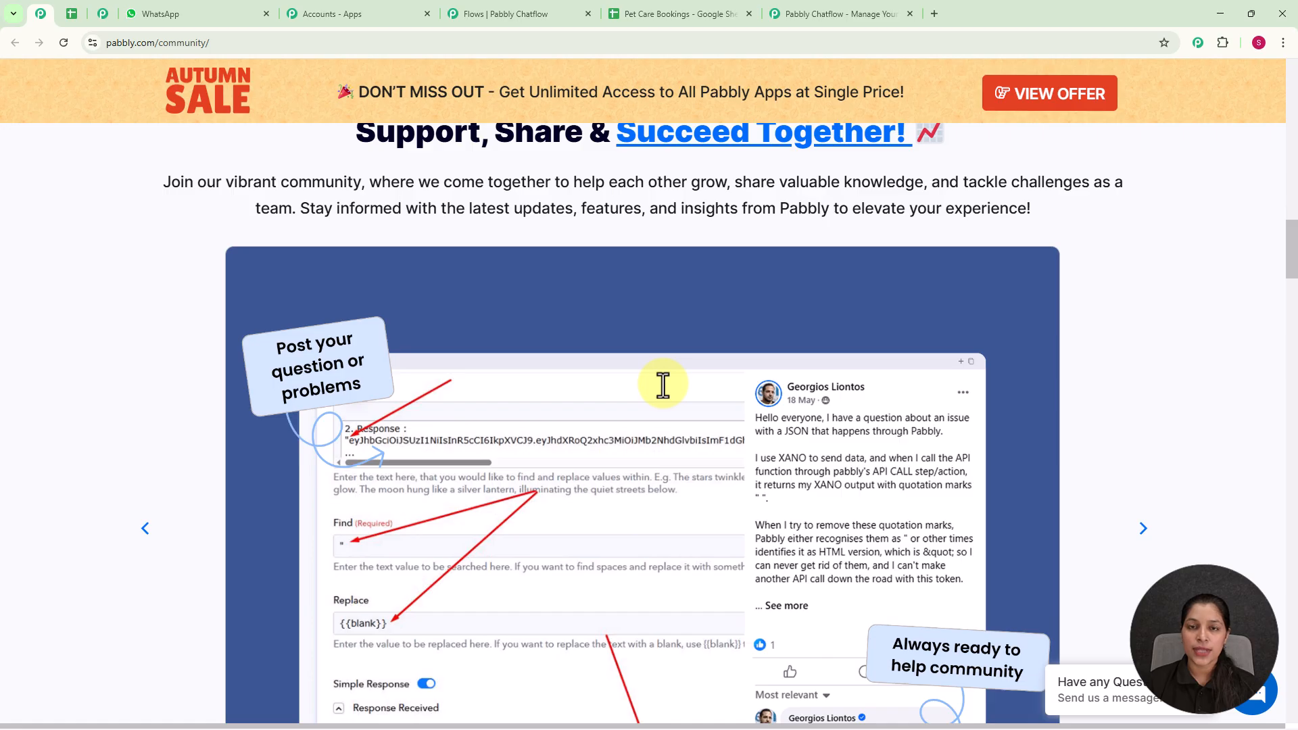
{"action": "scroll", "coordinate": [663, 385], "scroll_direction": "down", "scroll_amount": 8}
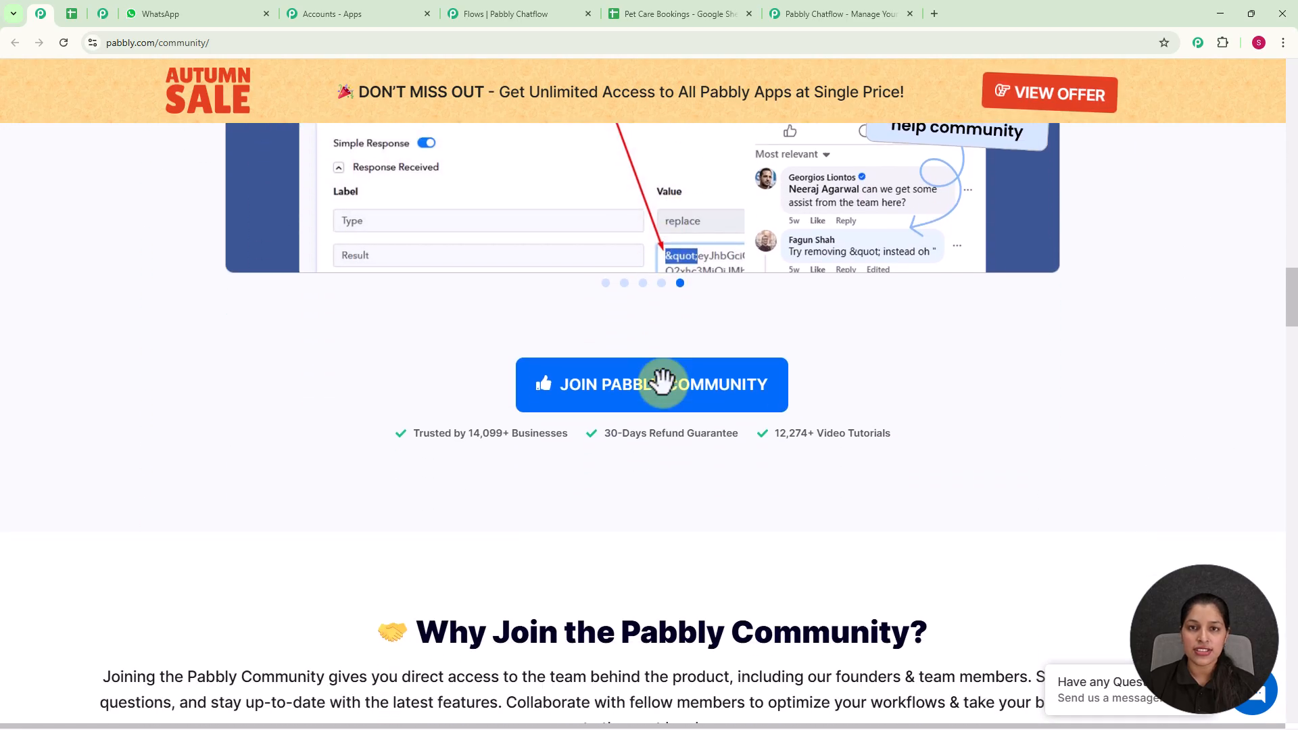
{"action": "scroll", "coordinate": [664, 384], "scroll_direction": "down", "scroll_amount": 4}
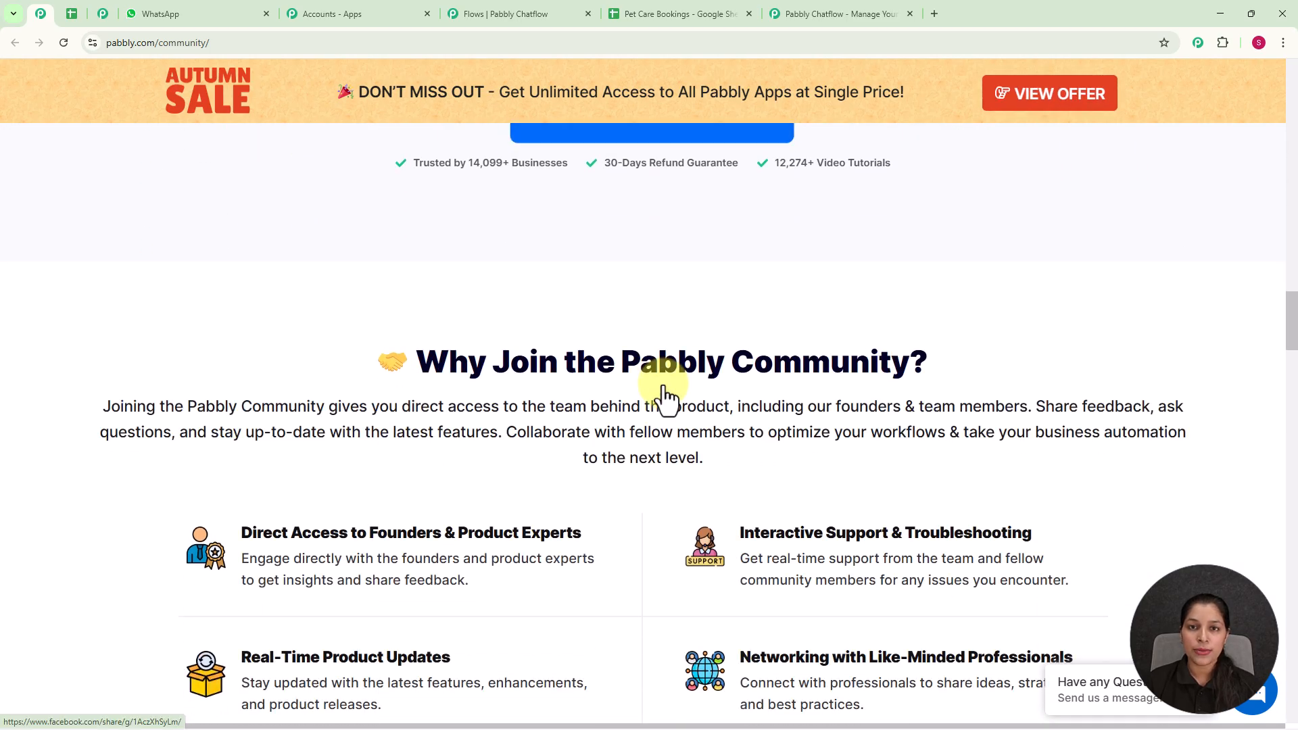
{"action": "scroll", "coordinate": [663, 389], "scroll_direction": "down", "scroll_amount": 3}
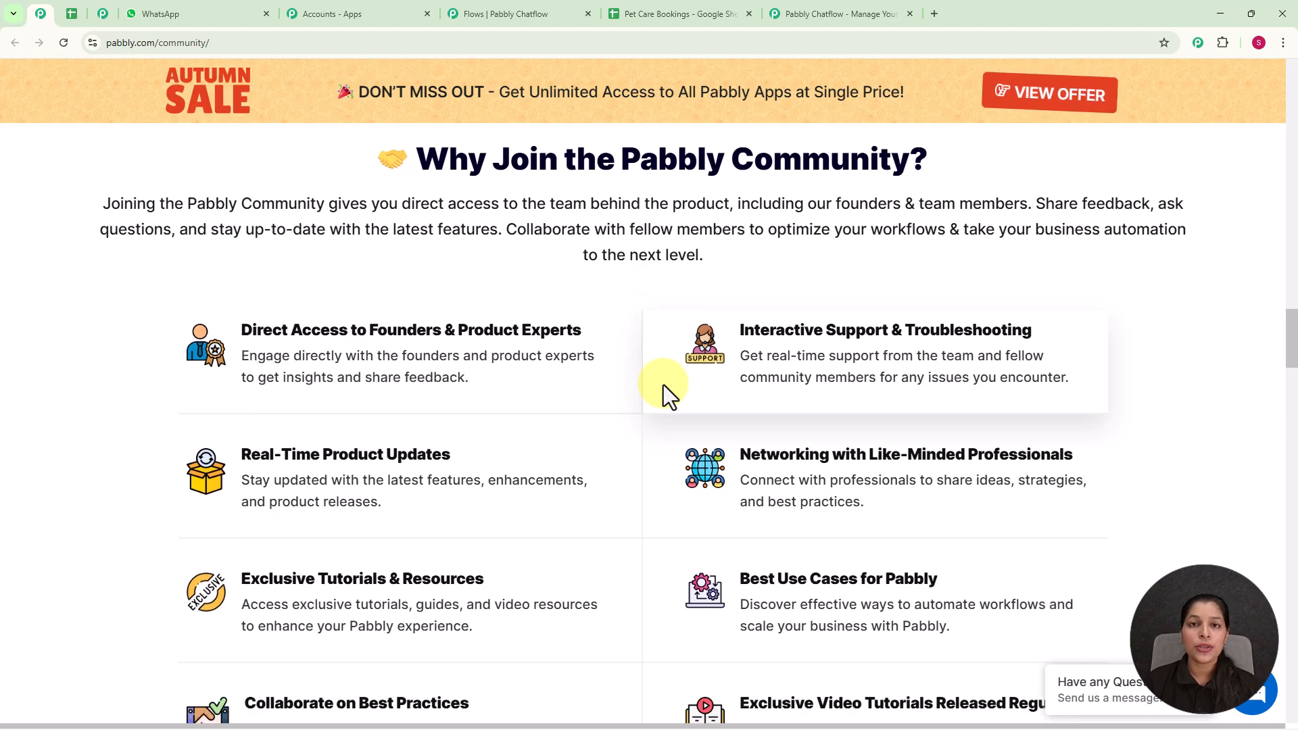
{"action": "scroll", "coordinate": [663, 384], "scroll_direction": "down", "scroll_amount": 4}
{"action": "scroll", "coordinate": [663, 384], "scroll_direction": "down", "scroll_amount": 7}
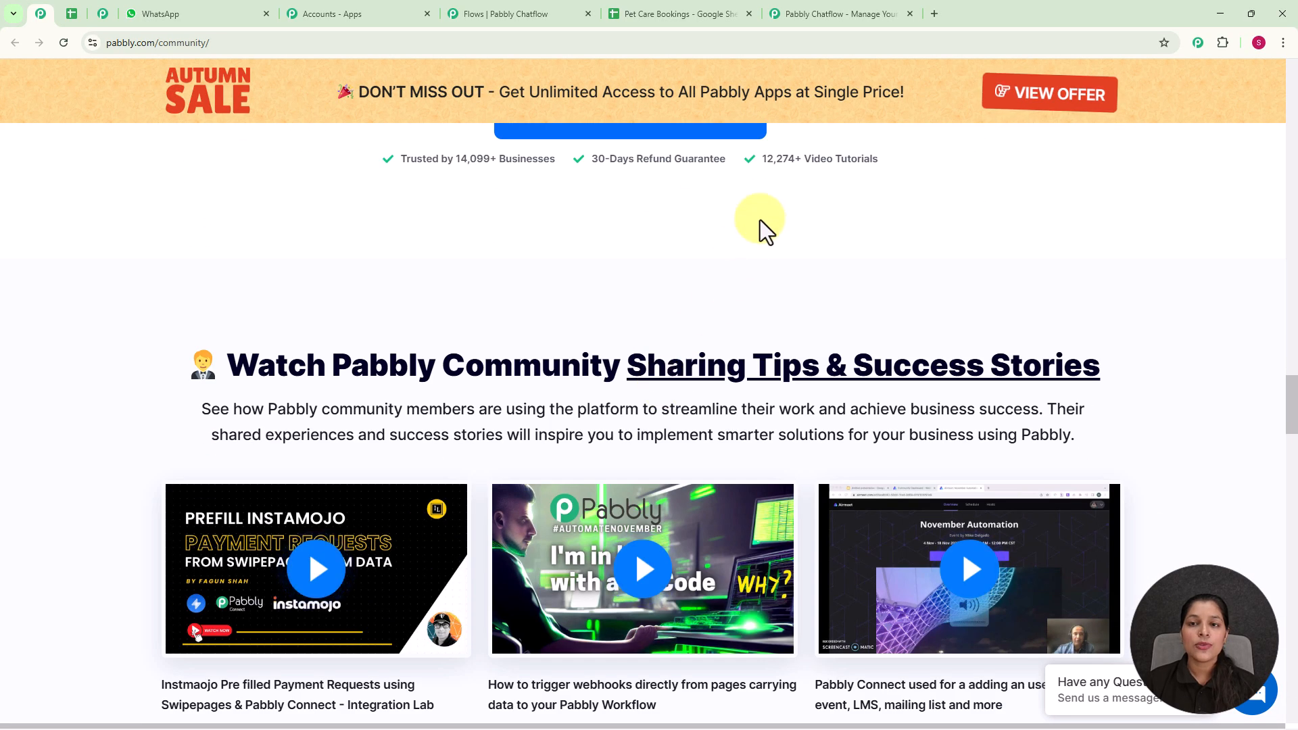
Return to the Chatflow website, sign in to the Pabbly account and access Pabbly Chatflow from the list of apps
{"action": "left_click", "coordinate": [834, 13]}
{"action": "left_click", "coordinate": [885, 188]}
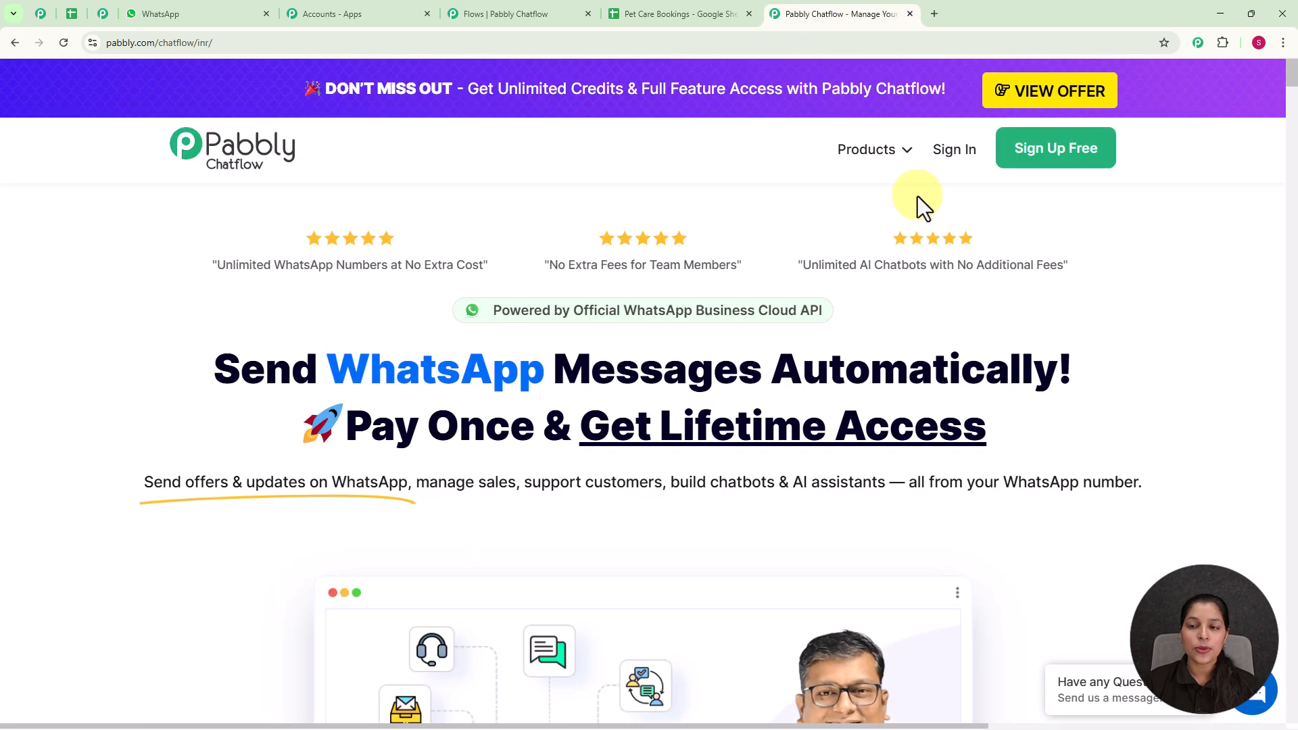
{"action": "left_click", "coordinate": [954, 152]}
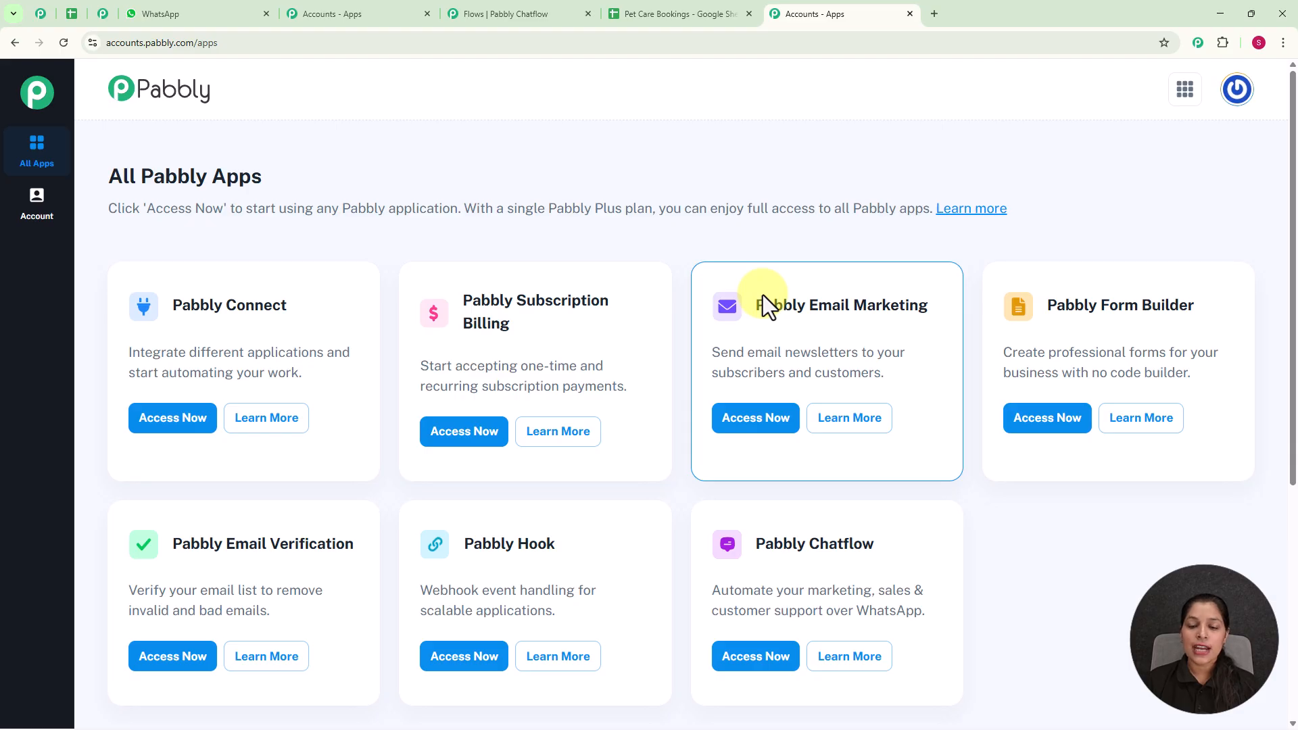
{"action": "scroll", "coordinate": [993, 537], "scroll_direction": "down", "scroll_amount": 2}
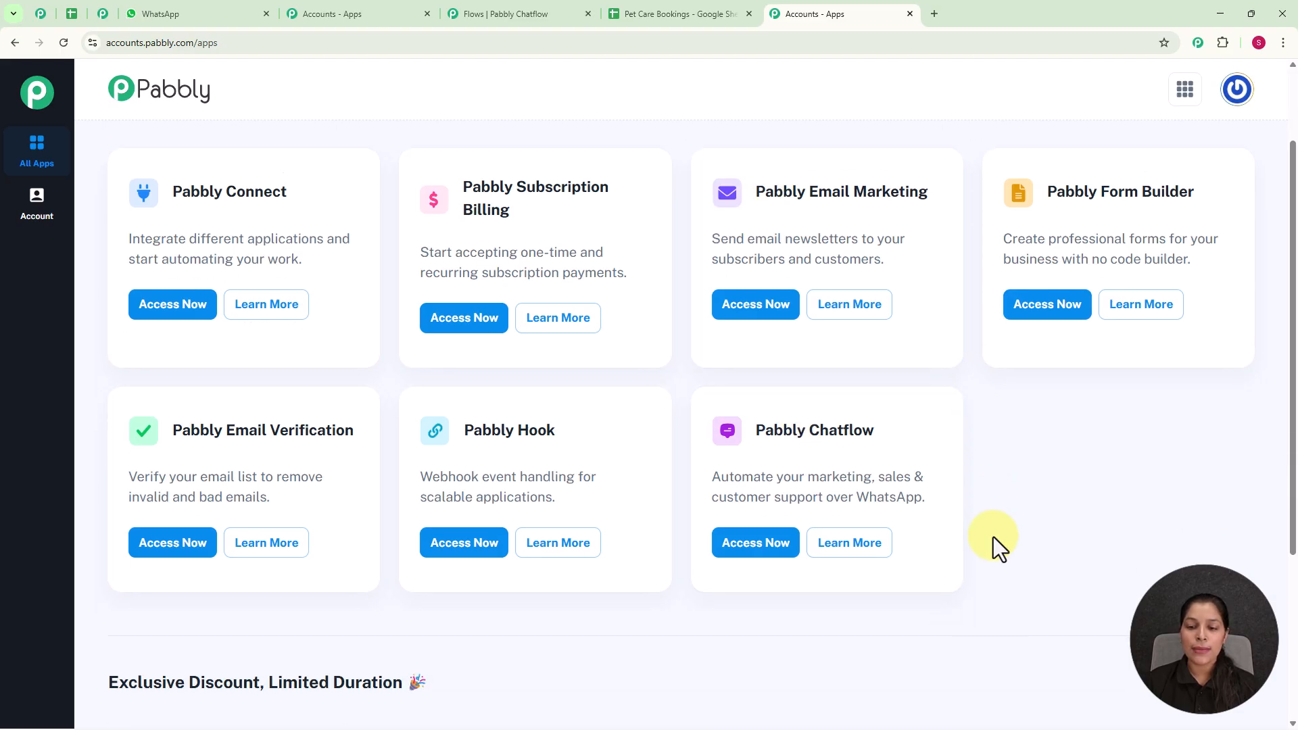
{"action": "left_click", "coordinate": [756, 524]}
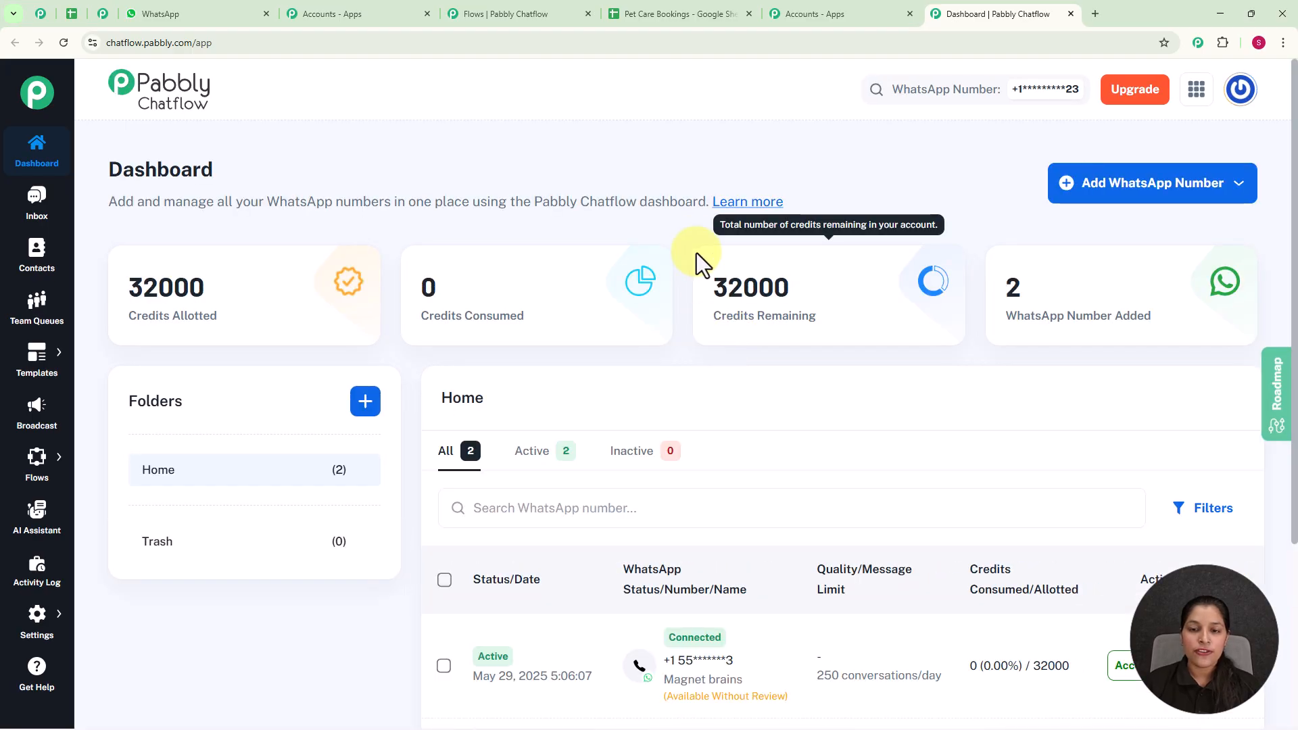
Review the WhatsApp numbers on the dashboard and the connection options for adding a WhatsApp number
{"action": "scroll", "coordinate": [695, 375], "scroll_direction": "down", "scroll_amount": 4}
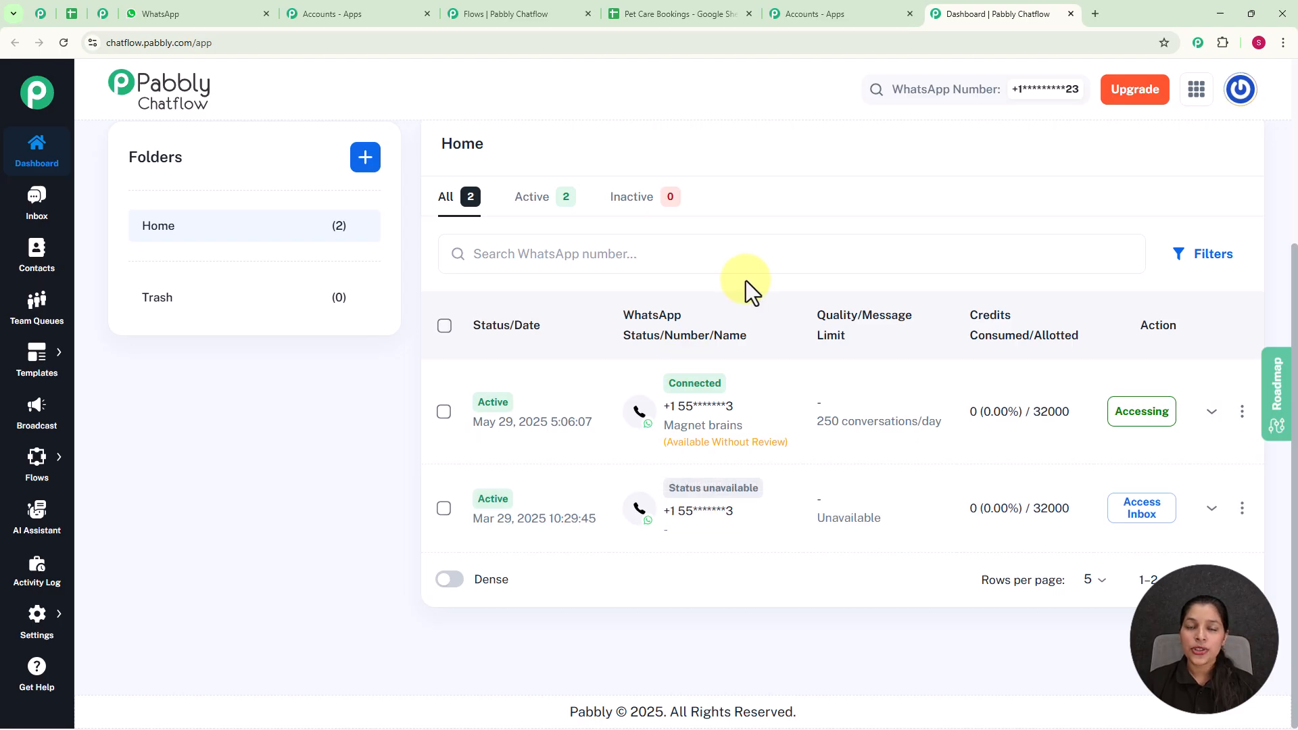
{"action": "scroll", "coordinate": [745, 281], "scroll_direction": "up", "scroll_amount": 4}
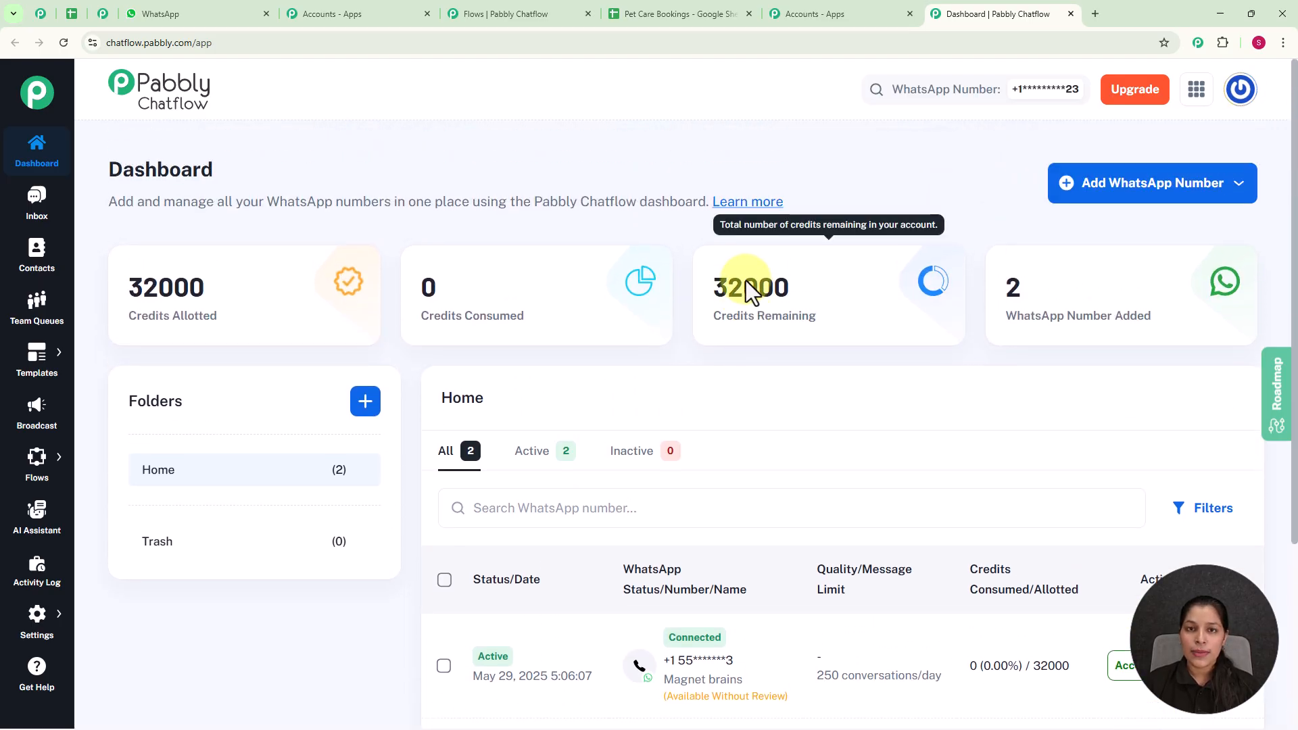
{"action": "left_click", "coordinate": [1097, 198]}
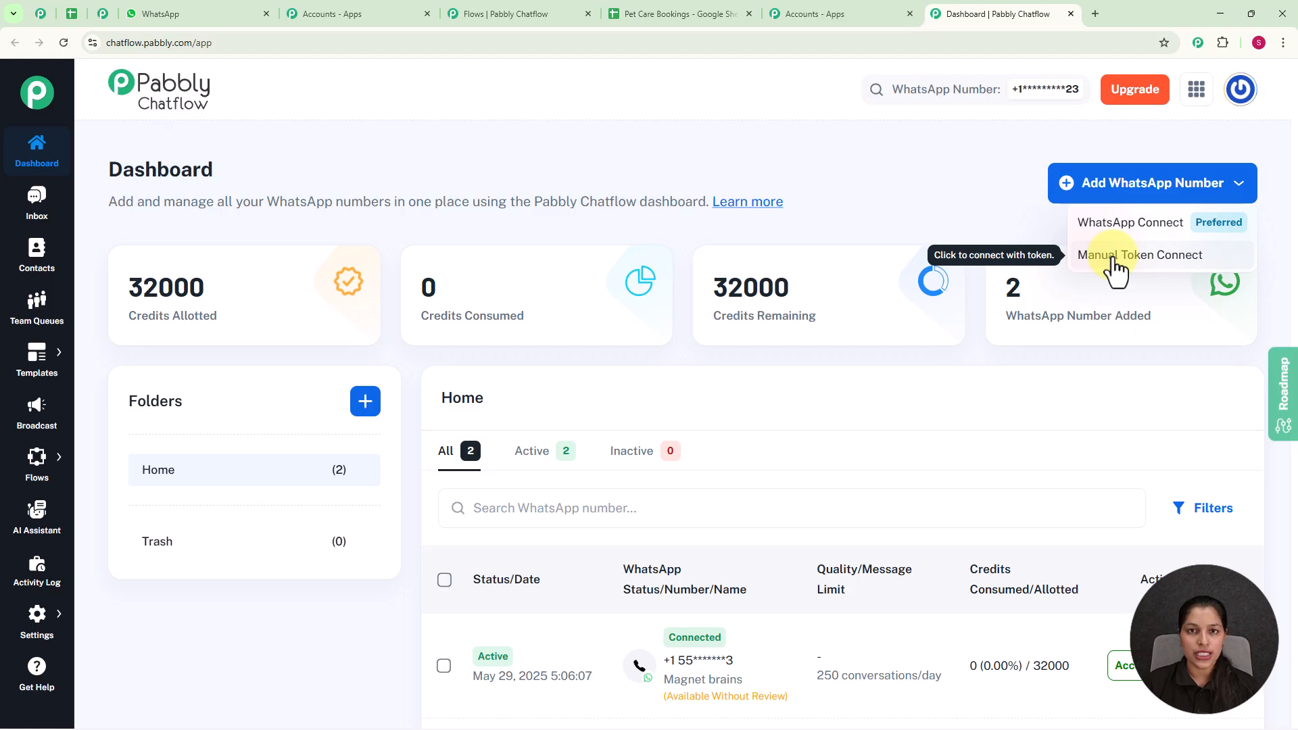
{"action": "left_click", "coordinate": [929, 212]}
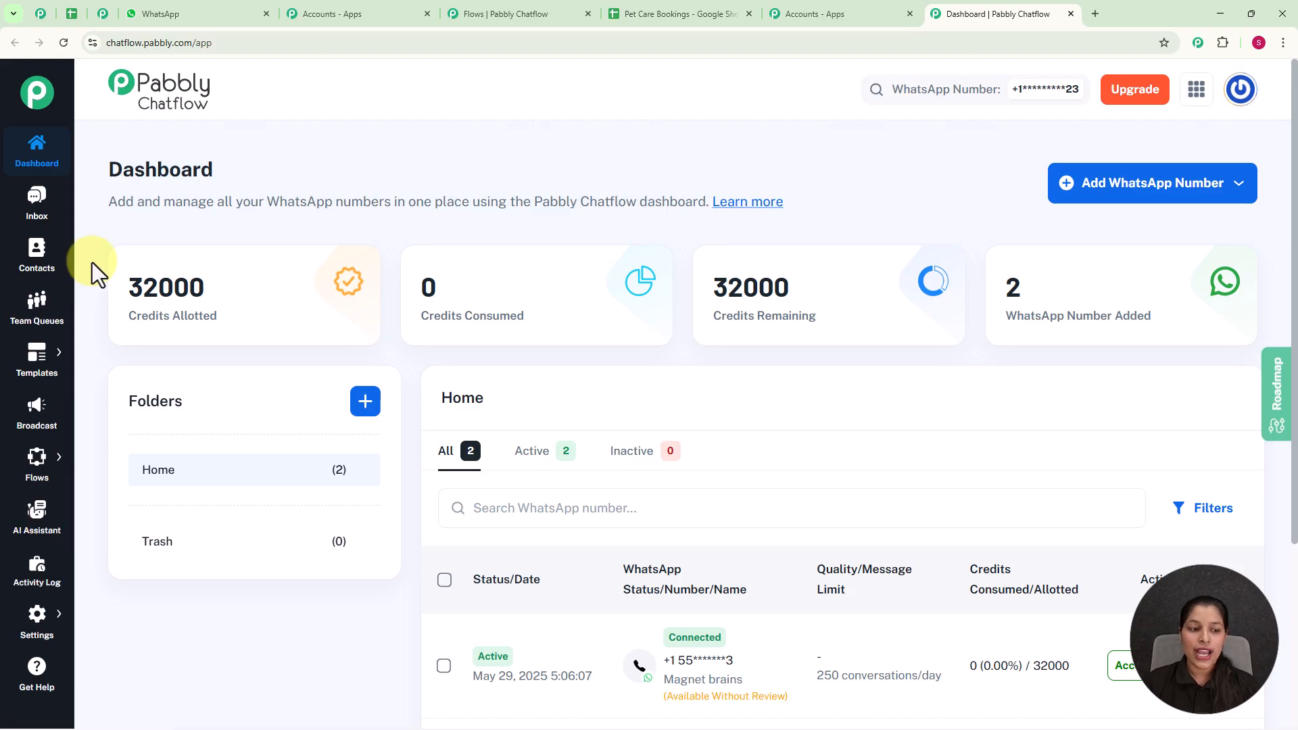
Open the Flow Builder, look through the existing flows and add a new flow
{"action": "mouse_move", "coordinate": [58, 464]}
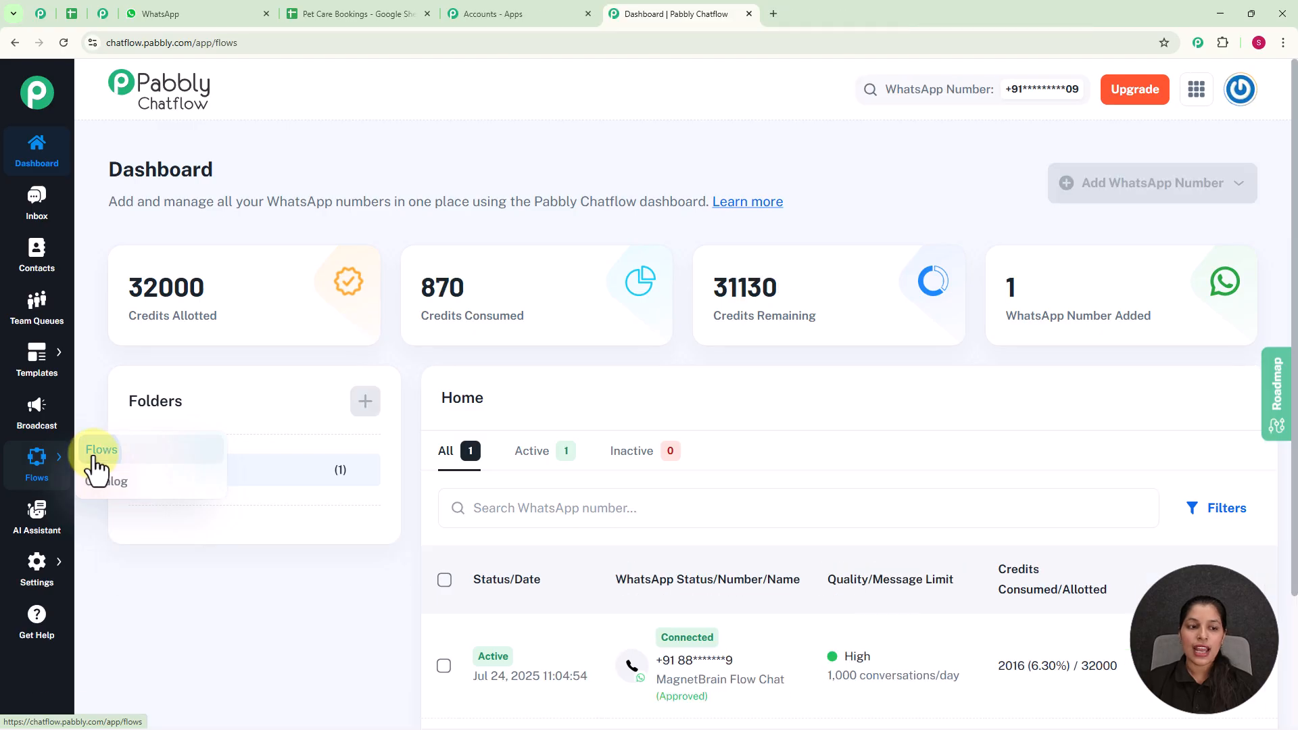
{"action": "left_click", "coordinate": [94, 464]}
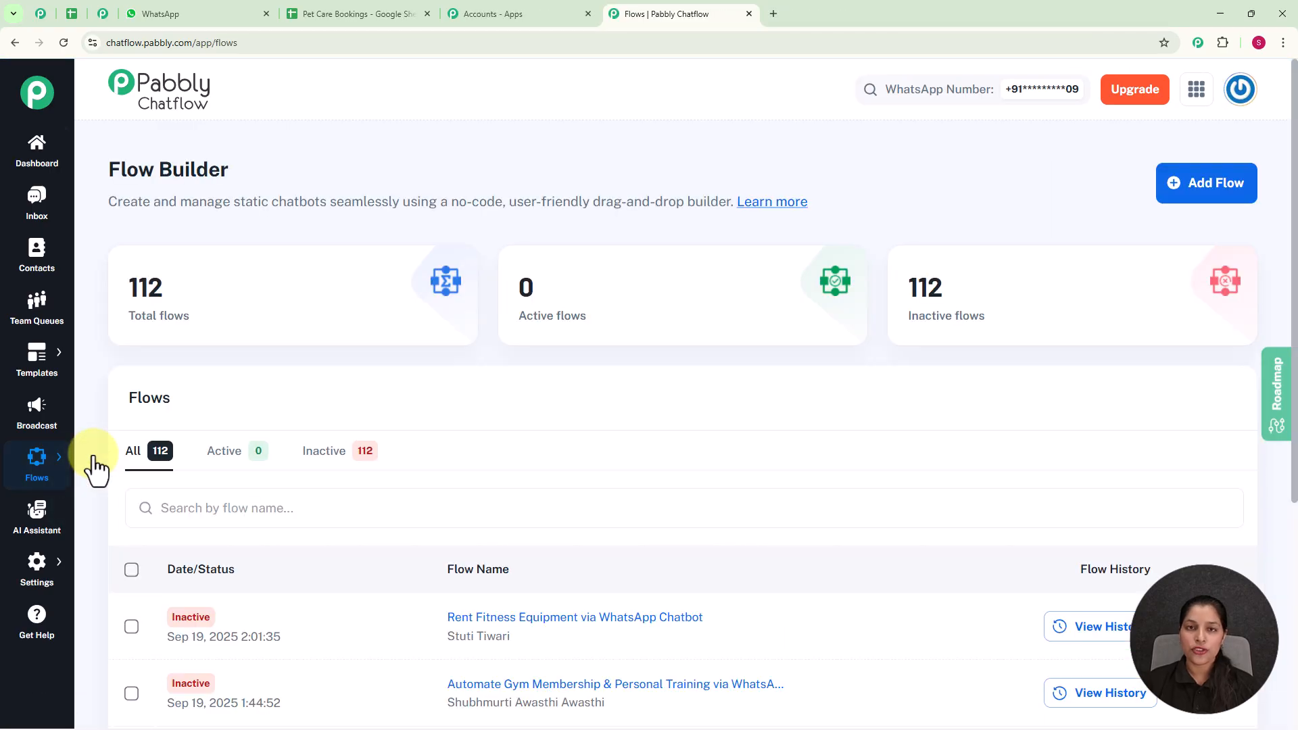
{"action": "scroll", "coordinate": [302, 598], "scroll_direction": "down", "scroll_amount": 5}
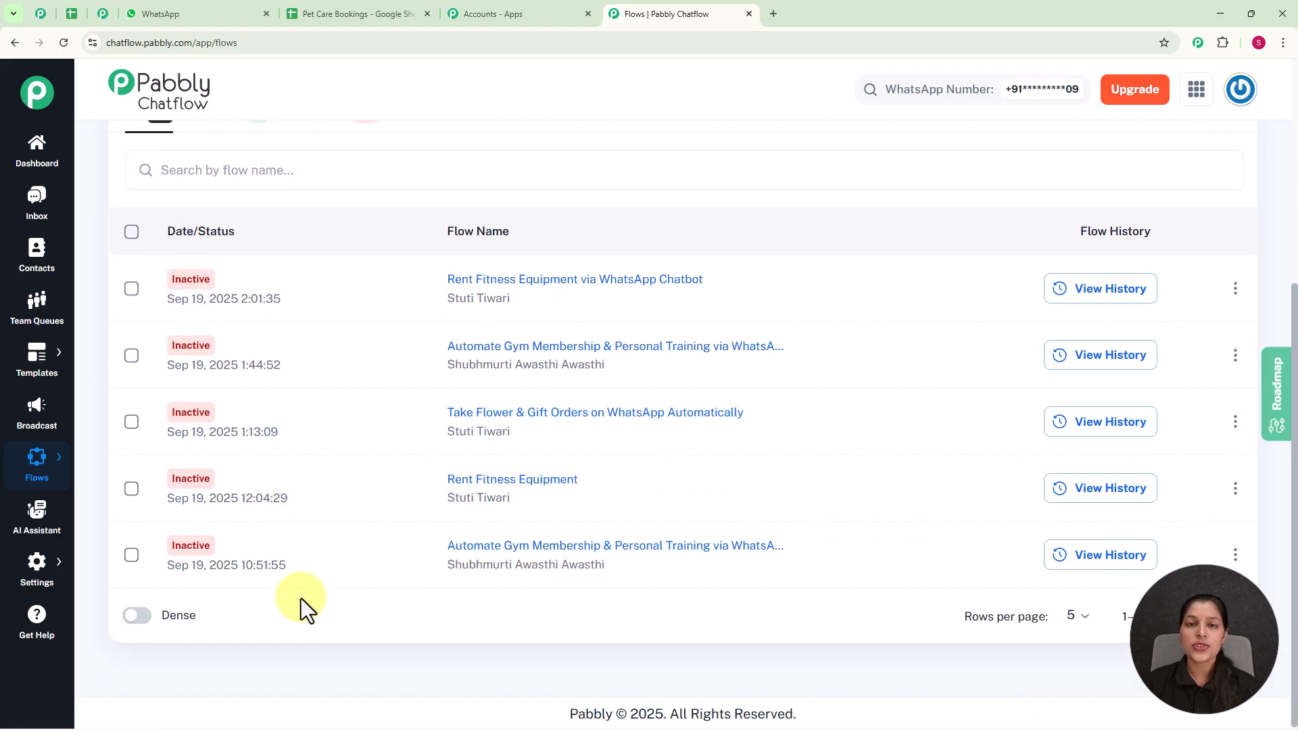
{"action": "scroll", "coordinate": [302, 599], "scroll_direction": "up", "scroll_amount": 5}
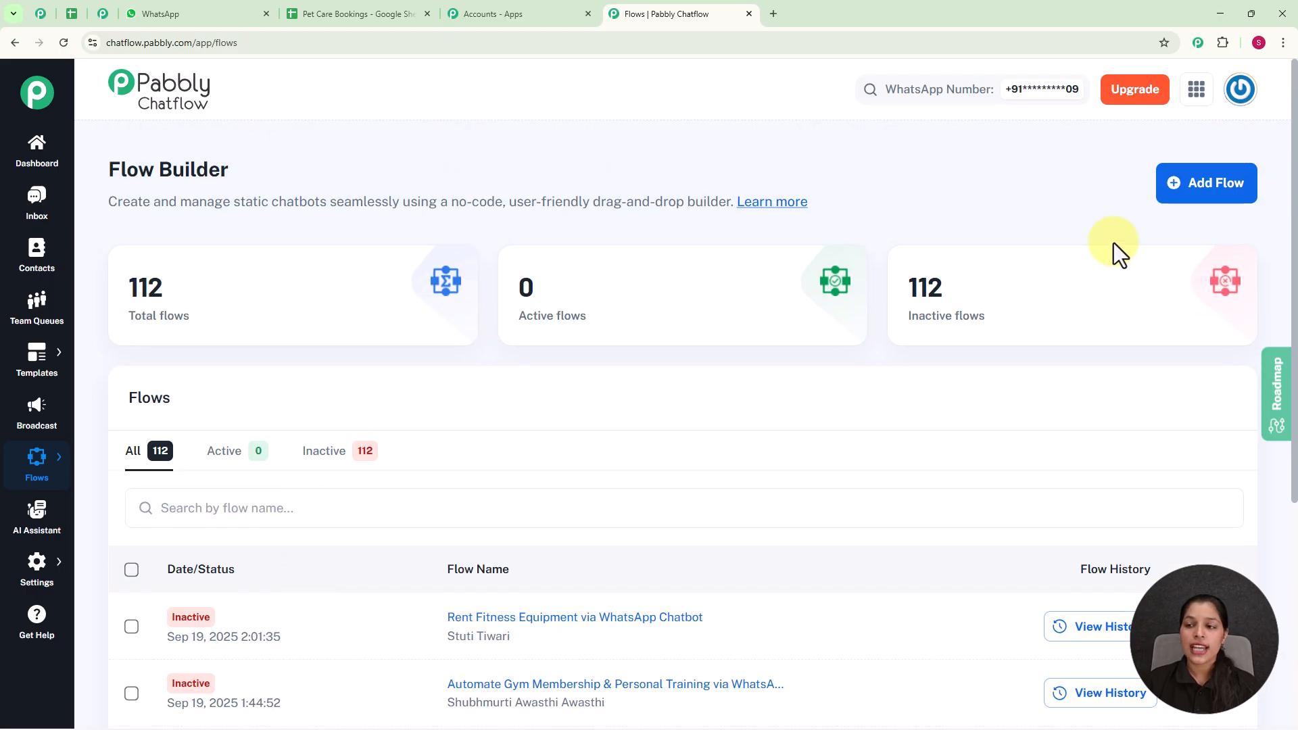
{"action": "left_click", "coordinate": [1225, 188]}
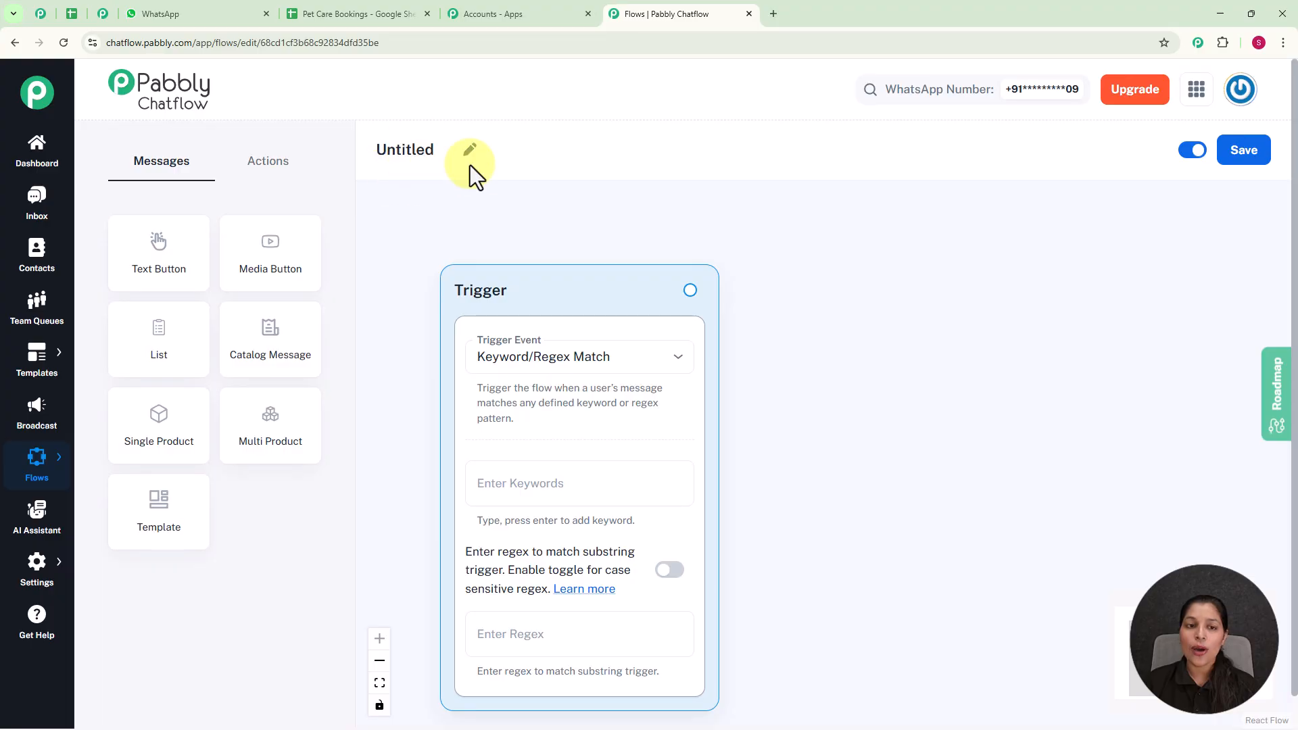
Rename the untitled flow as "Automate Pet Care Bookings on WhatsApp"
{"action": "left_click", "coordinate": [471, 152]}
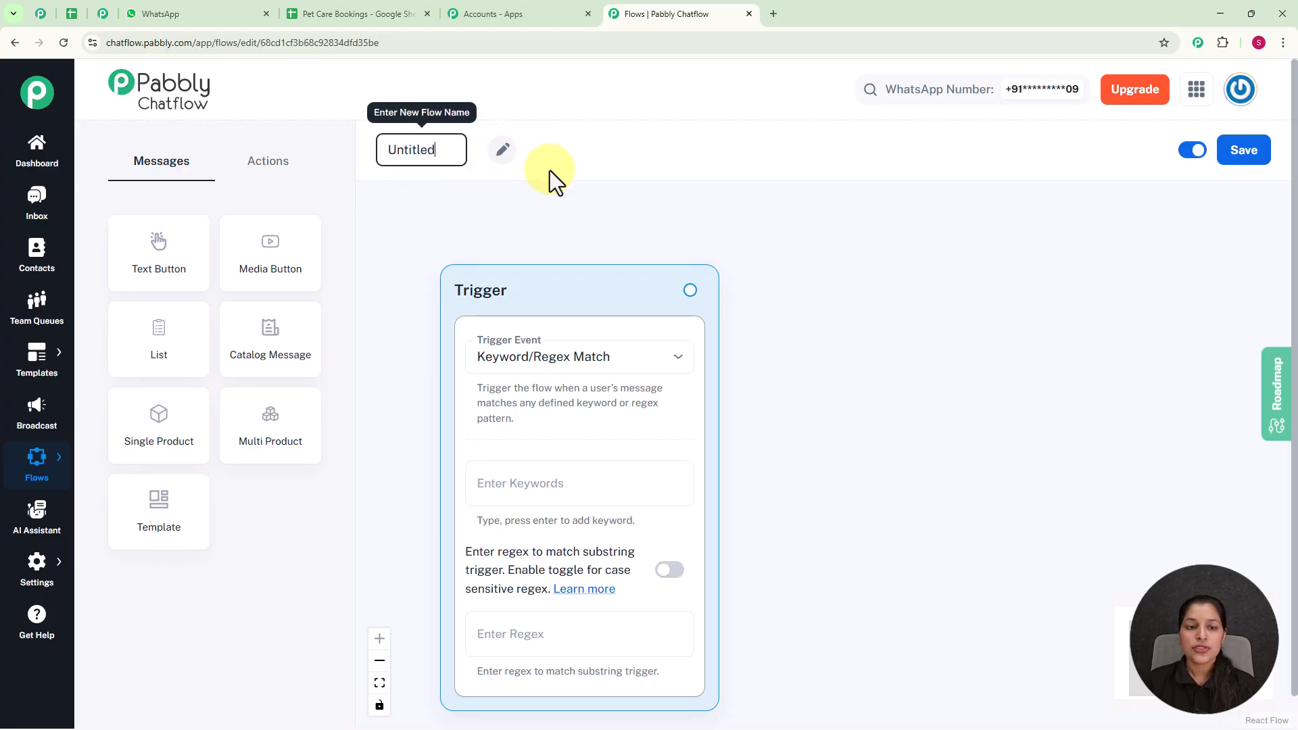
{"action": "key", "text": "BackSpace"}
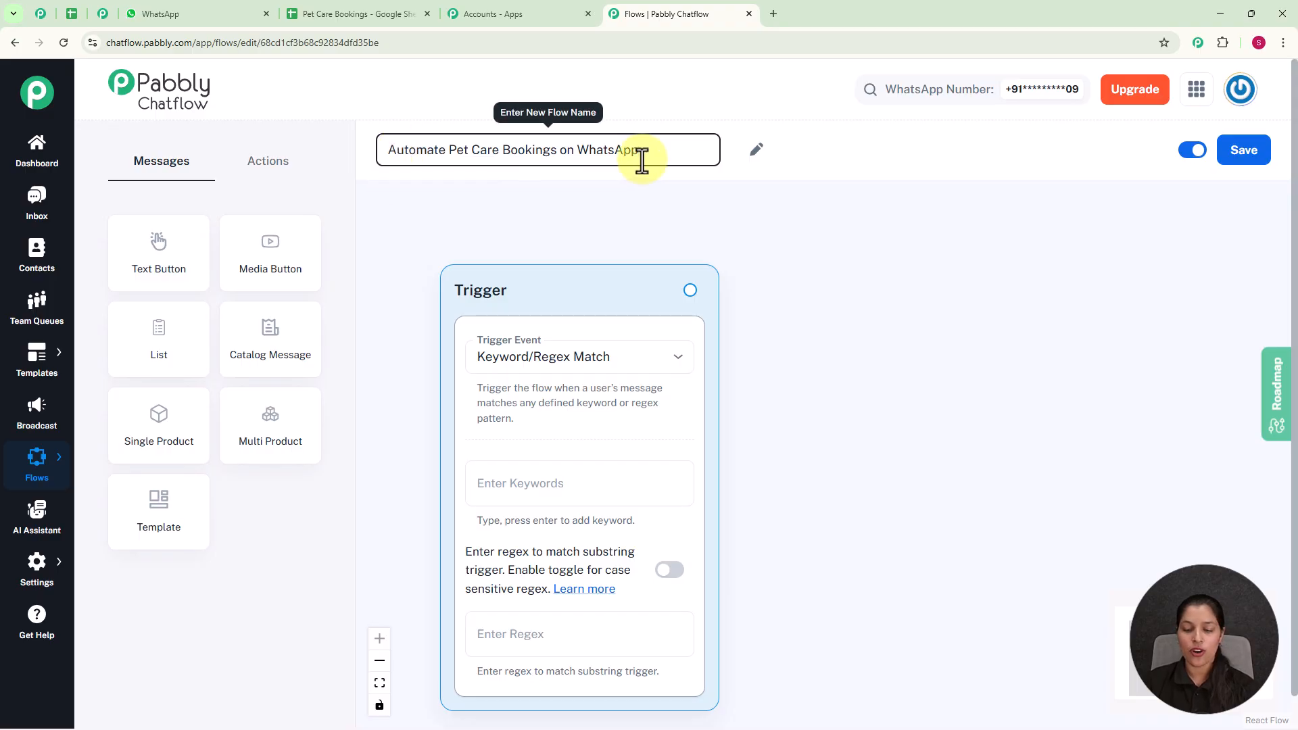
{"action": "key", "text": "Return"}
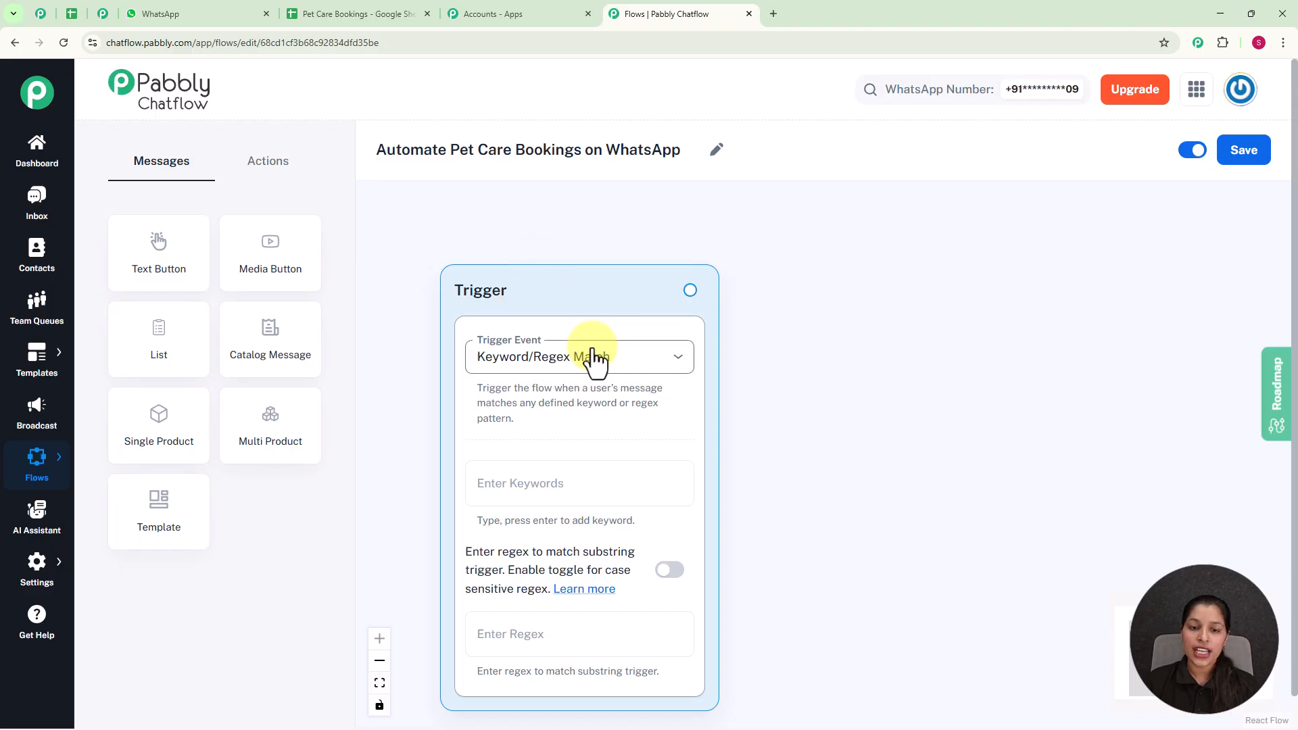
Keep the trigger event at Keyword/Regex Match and add "Pet" as a trigger keyword
{"action": "left_click", "coordinate": [637, 369]}
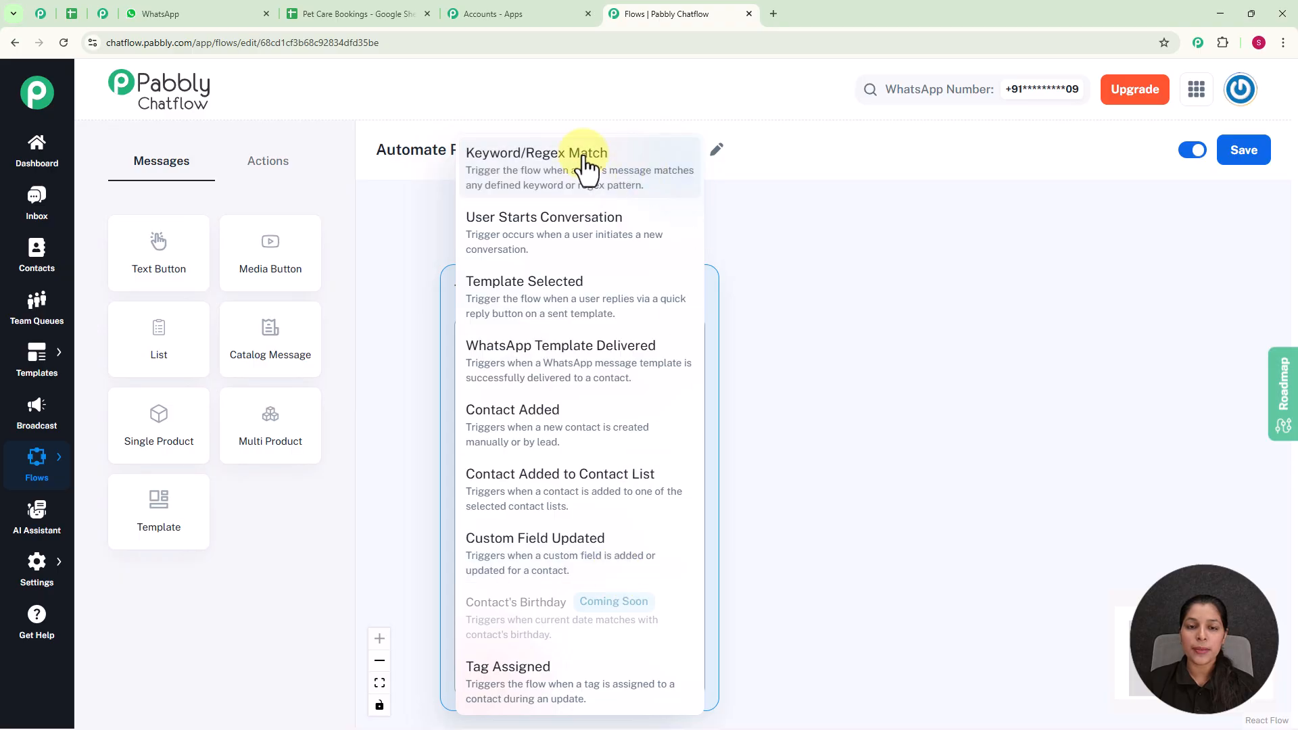
{"action": "left_click", "coordinate": [841, 254]}
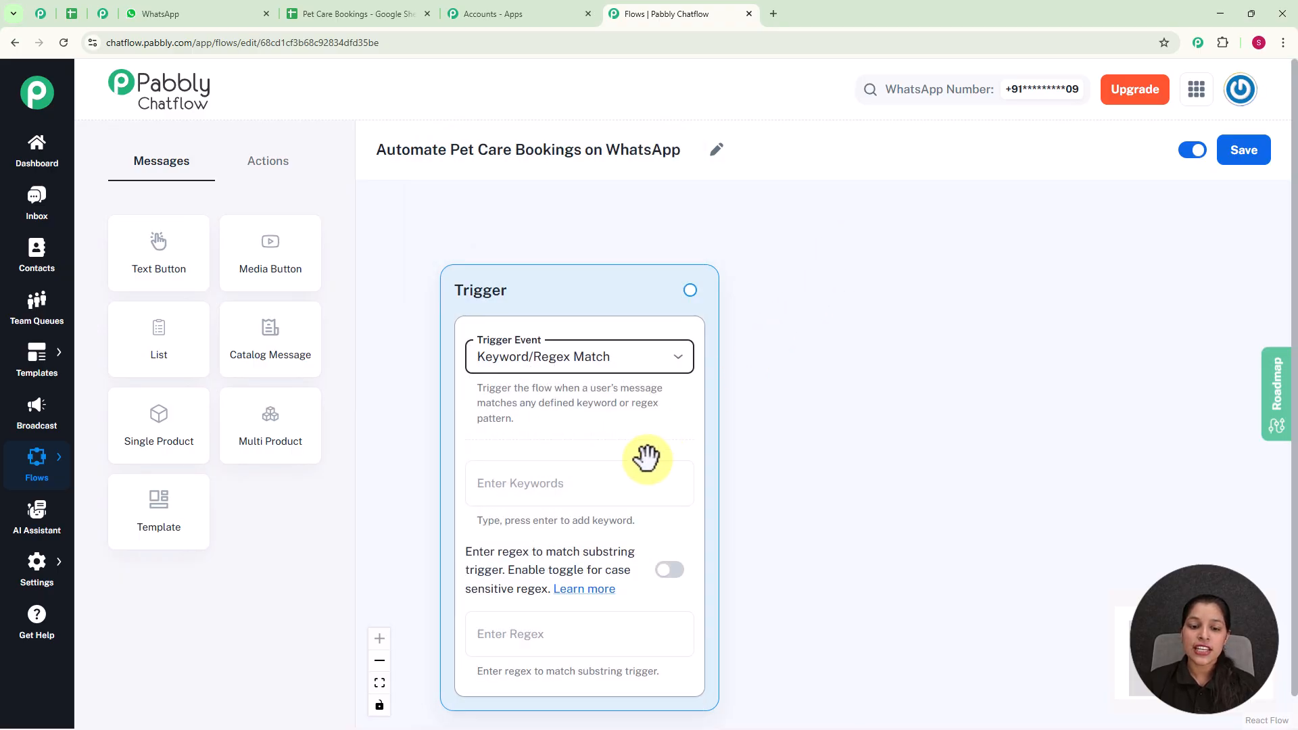
{"action": "left_click", "coordinate": [601, 493]}
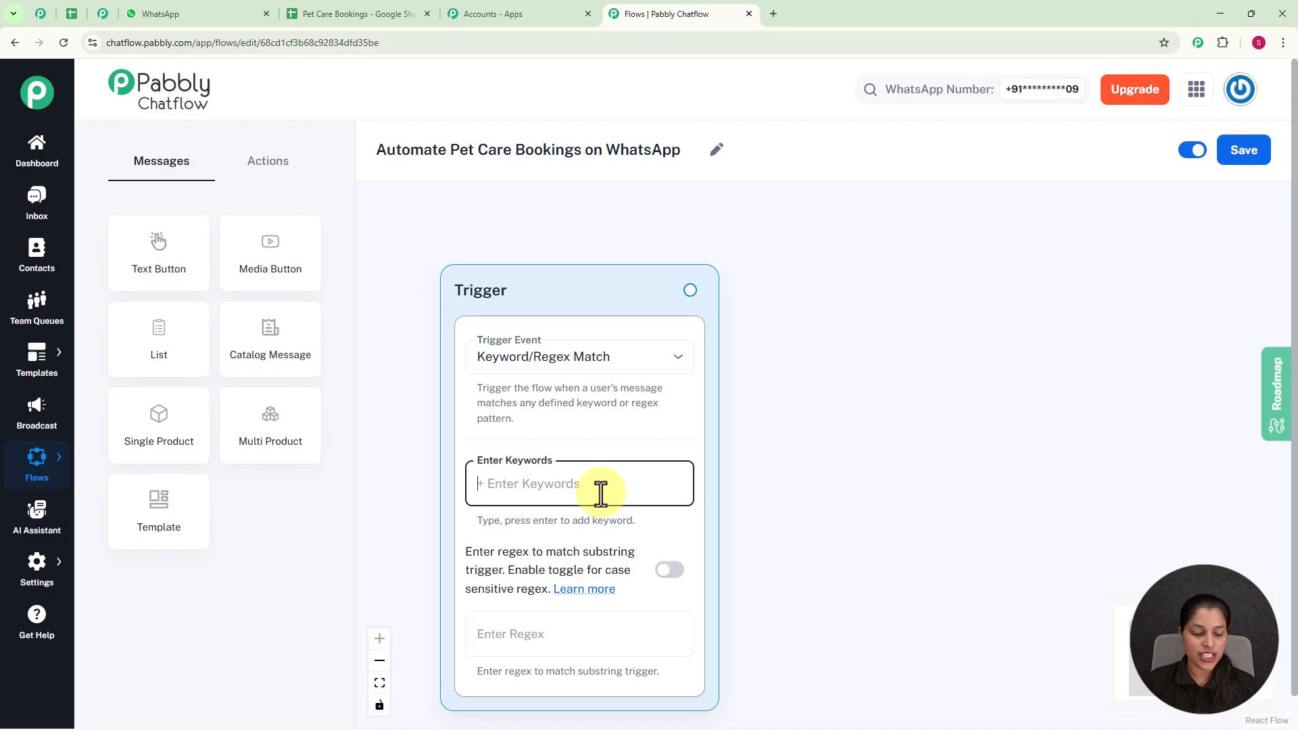
{"action": "type", "text": "P"}
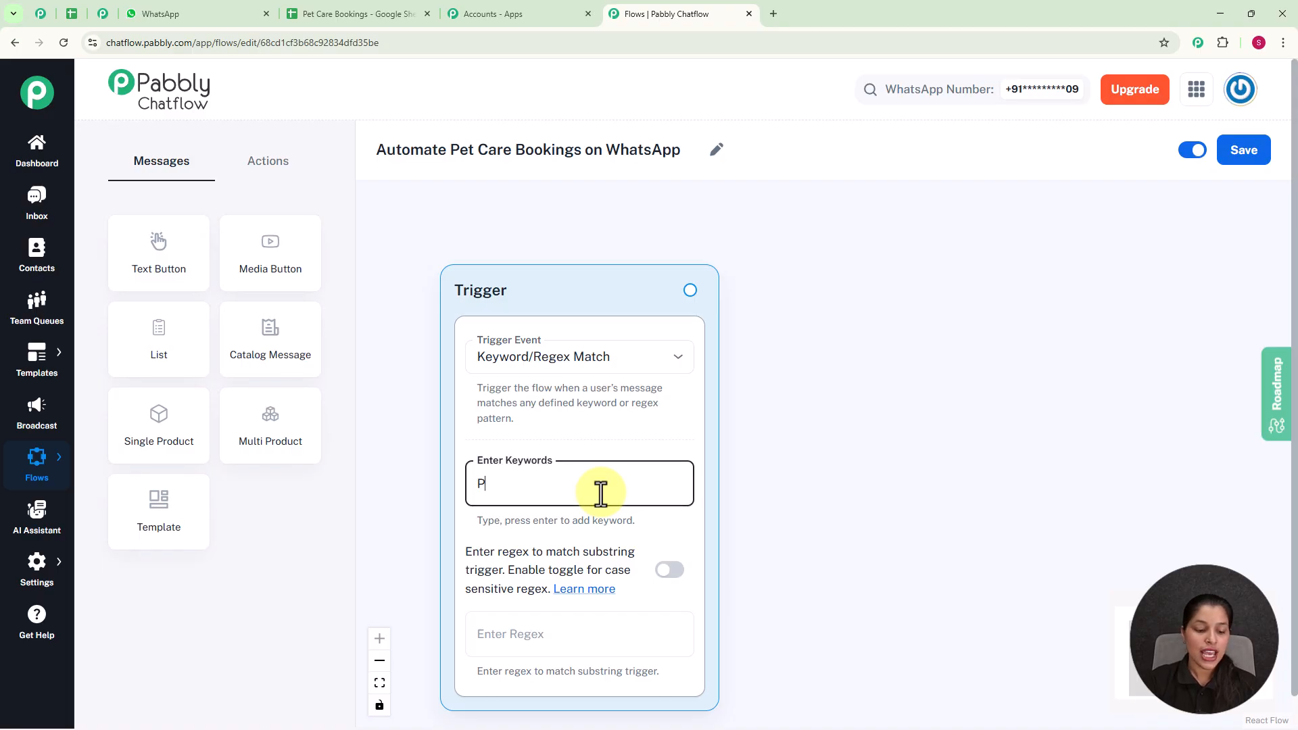
{"action": "type", "text": "et"}
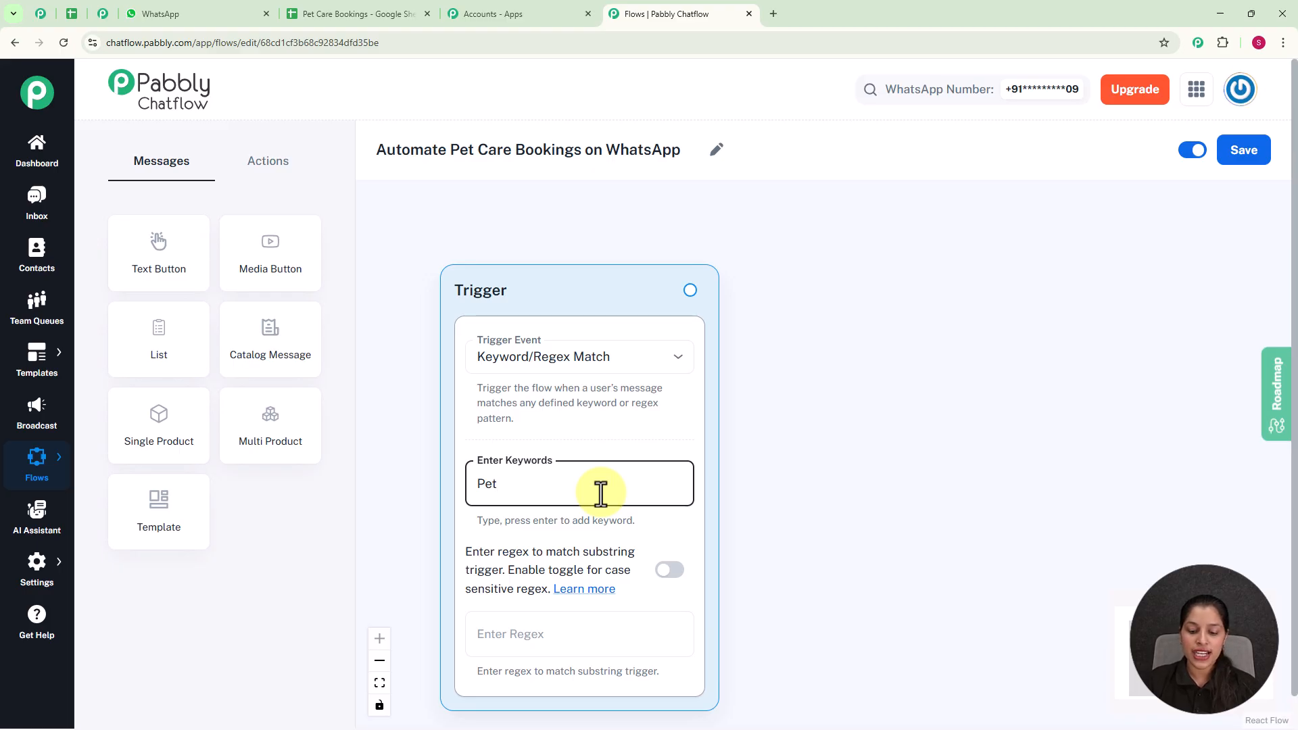
{"action": "key", "text": "Return"}
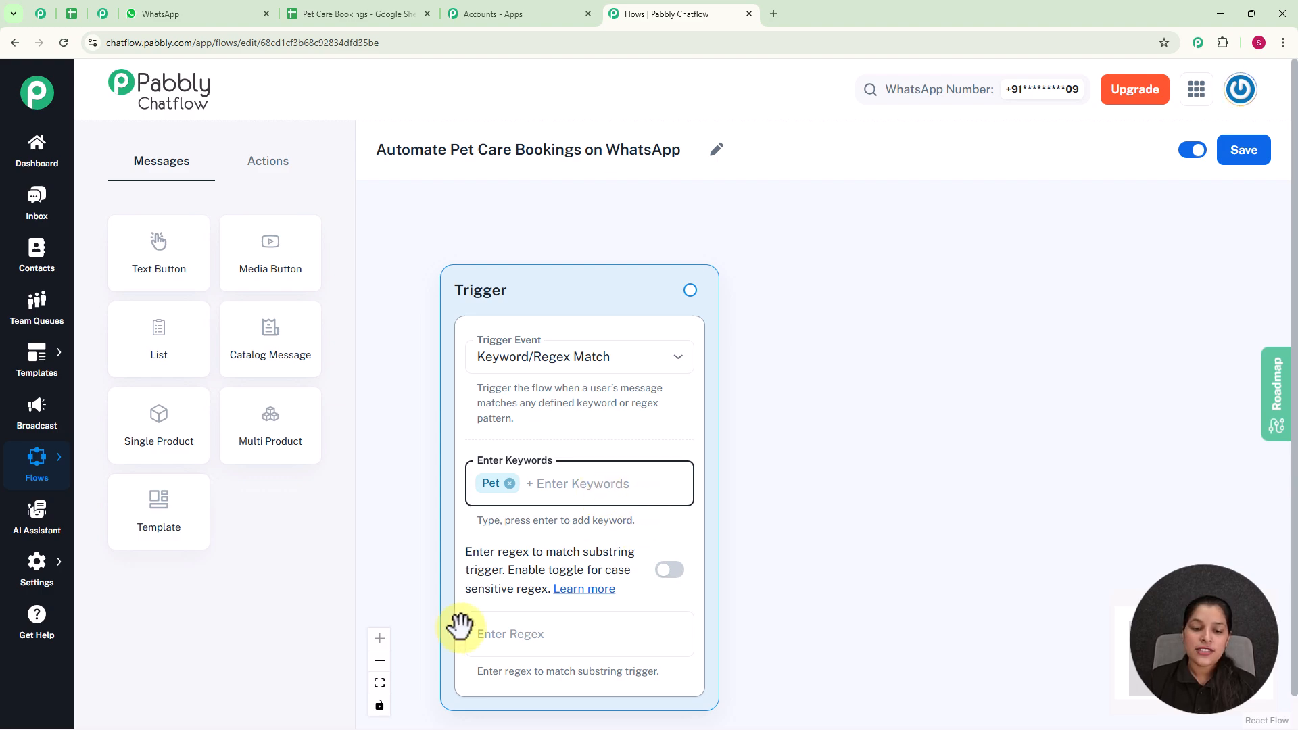
Set the trigger's regex to [\s\S]+ and remove the "Pet" keyword
{"action": "left_click", "coordinate": [516, 647]}
{"action": "left_click", "coordinate": [553, 544]}
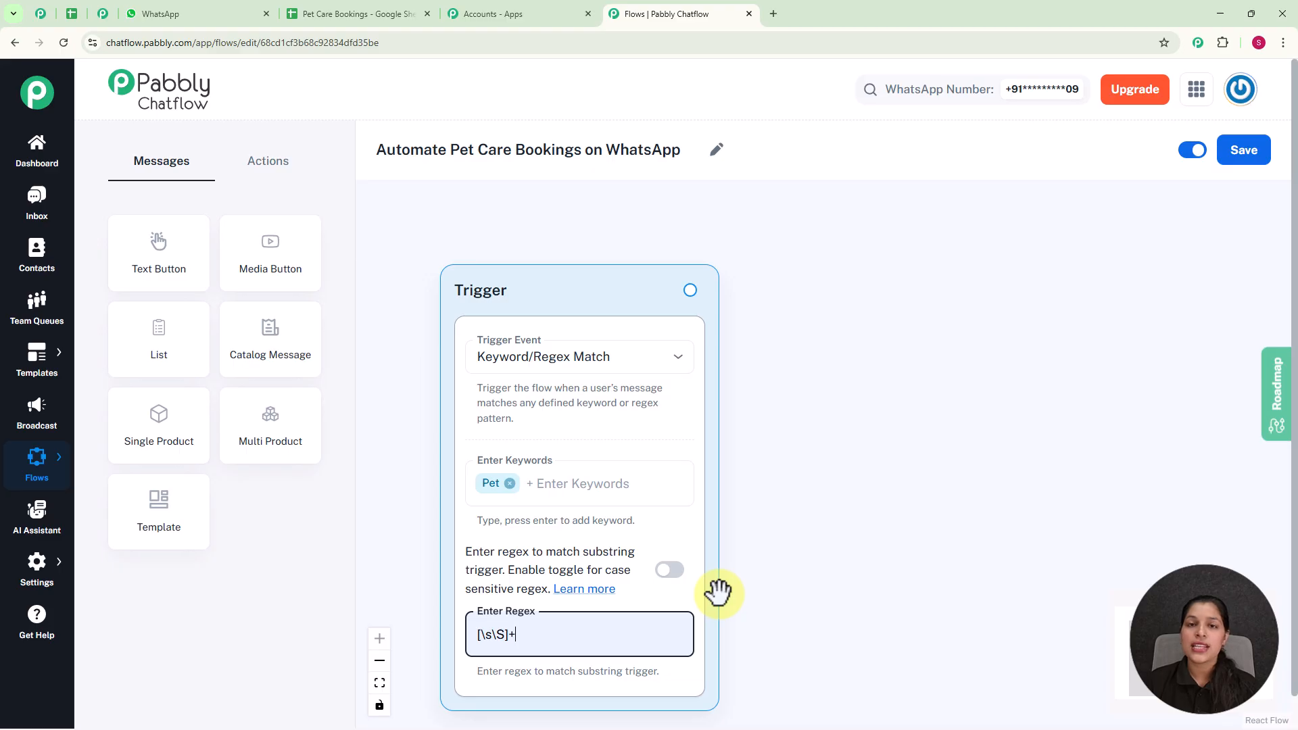
{"action": "left_click", "coordinate": [511, 483]}
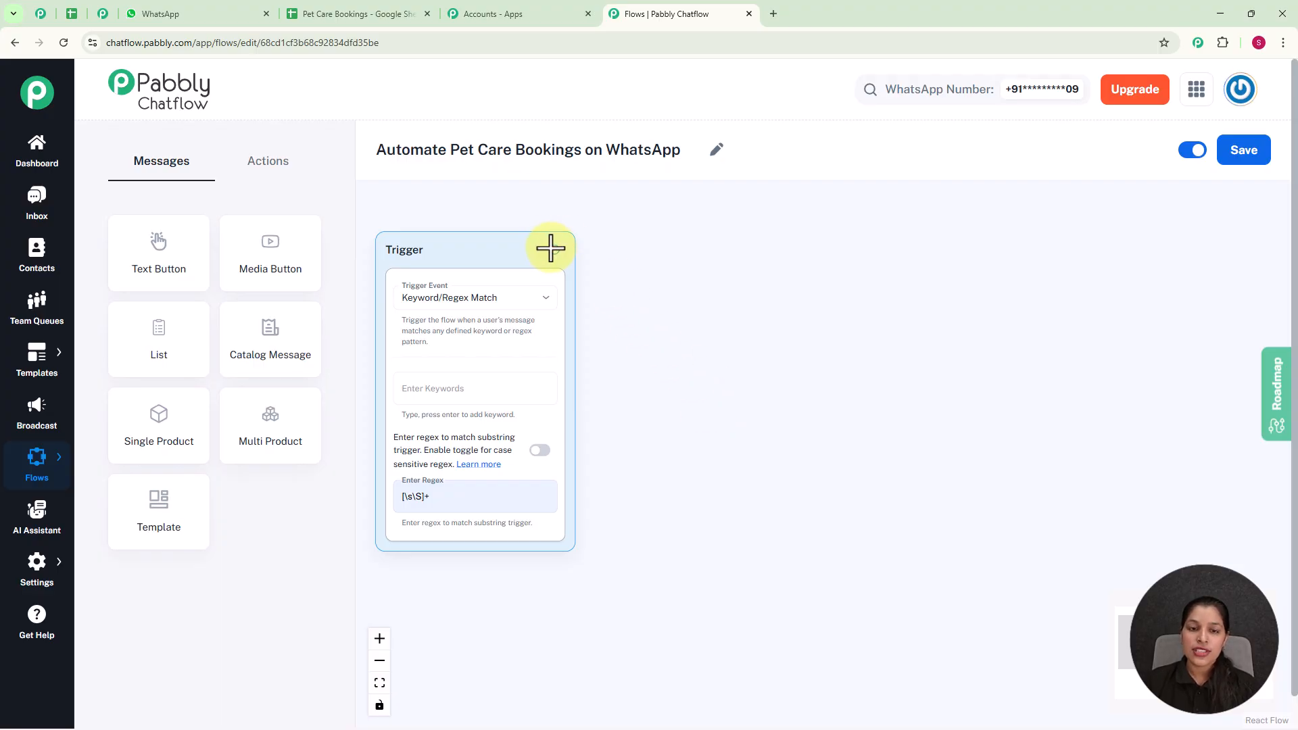
Connect a List message to the trigger with header "Welcome!🙌" and body "_Hi! Welcome to PetCare Clinic._ What service do you need?"
{"action": "left_click_drag", "start_coordinate": [555, 251], "coordinate": [710, 360]}
{"action": "scroll", "coordinate": [708, 372], "scroll_direction": "up", "scroll_amount": 2}
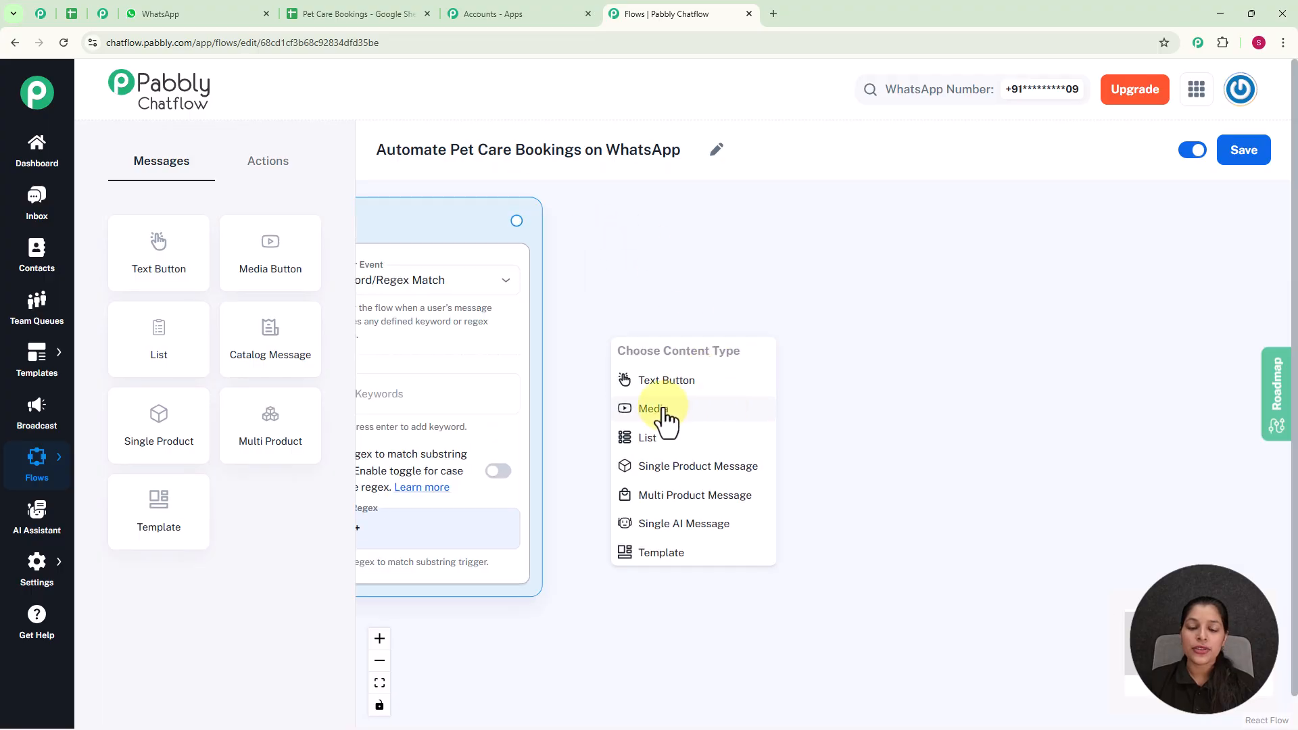
{"action": "left_click", "coordinate": [687, 447]}
{"action": "left_click_drag", "start_coordinate": [719, 342], "coordinate": [724, 195]}
{"action": "scroll", "coordinate": [744, 253], "scroll_direction": "down", "scroll_amount": 2}
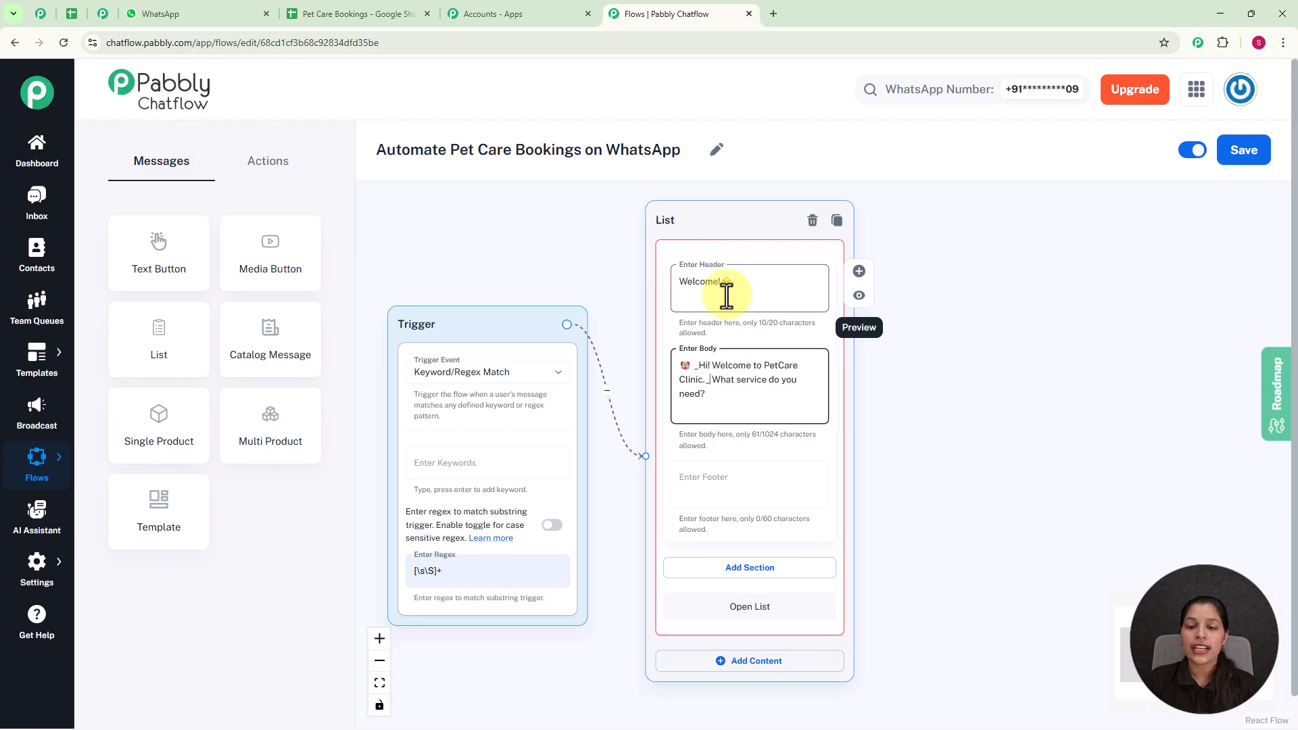
{"action": "scroll", "coordinate": [725, 400], "scroll_direction": "up", "scroll_amount": 1}
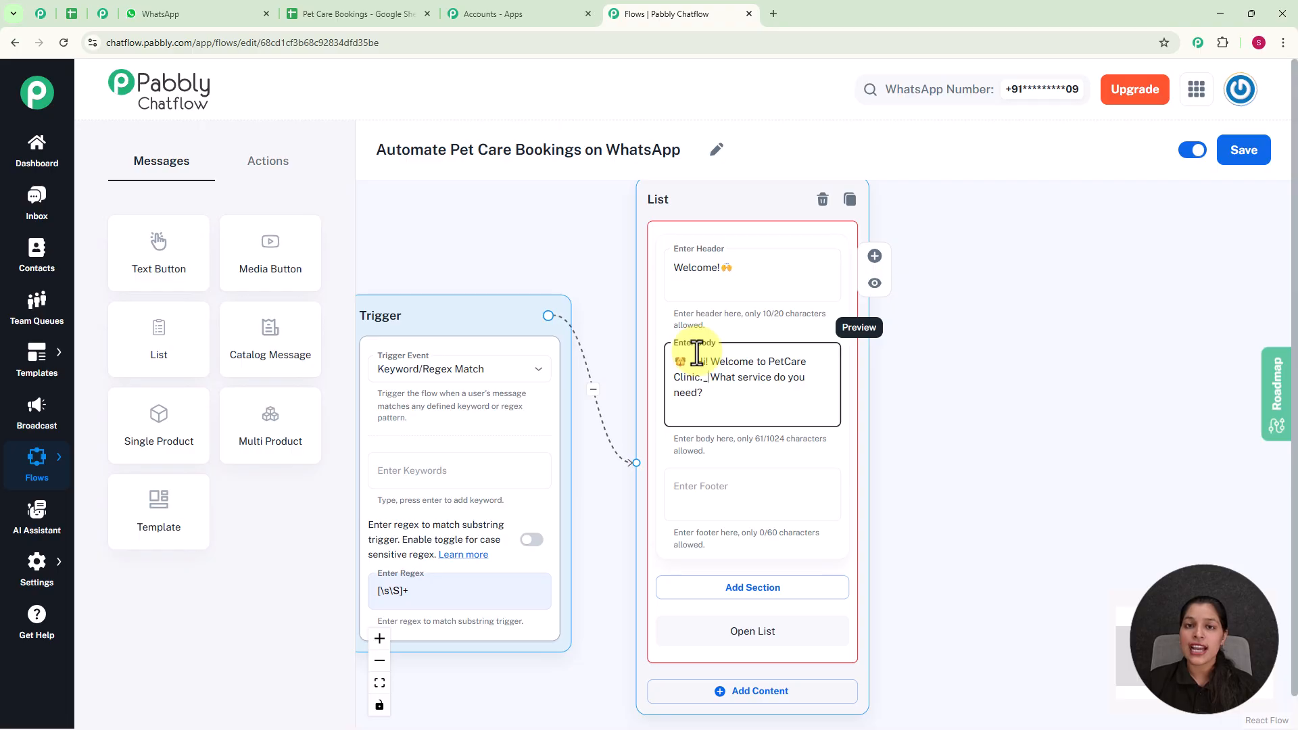
Add a section to the List message and title it "Services"
{"action": "scroll", "coordinate": [696, 351], "scroll_direction": "down", "scroll_amount": 5}
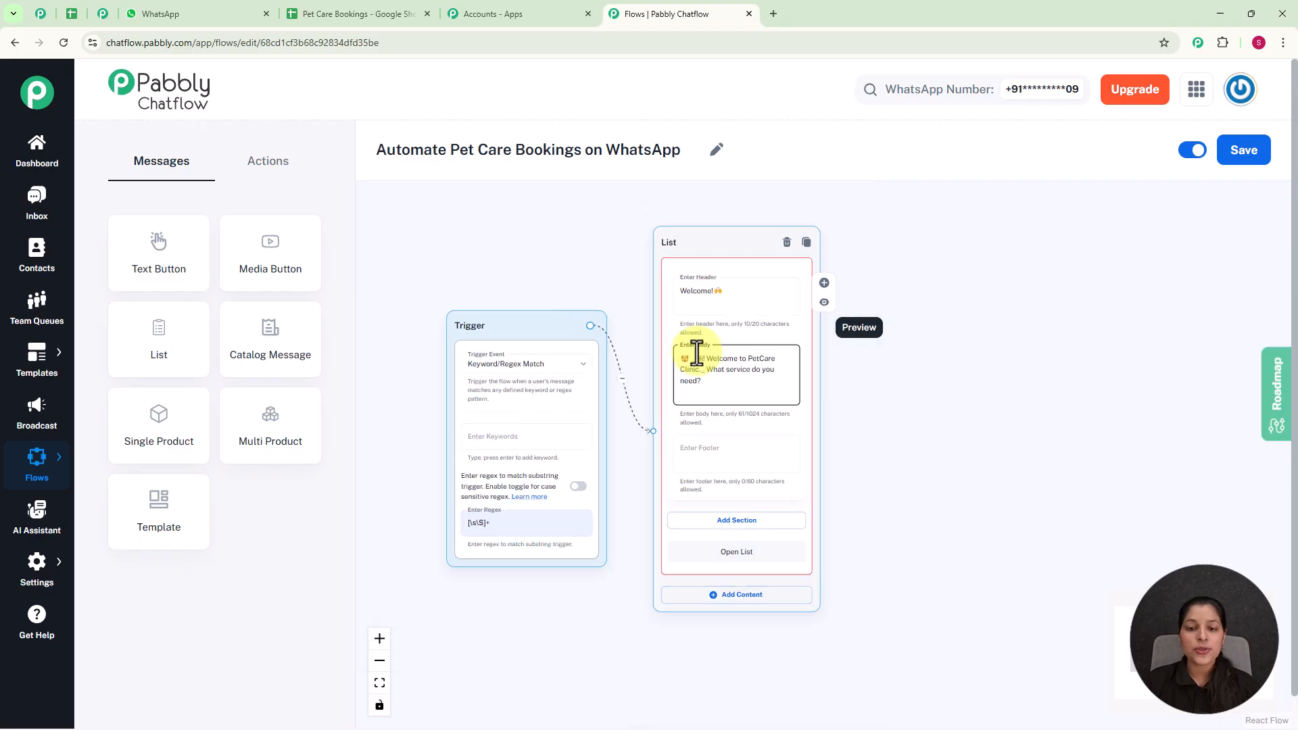
{"action": "left_click_drag", "start_coordinate": [922, 513], "coordinate": [922, 366]}
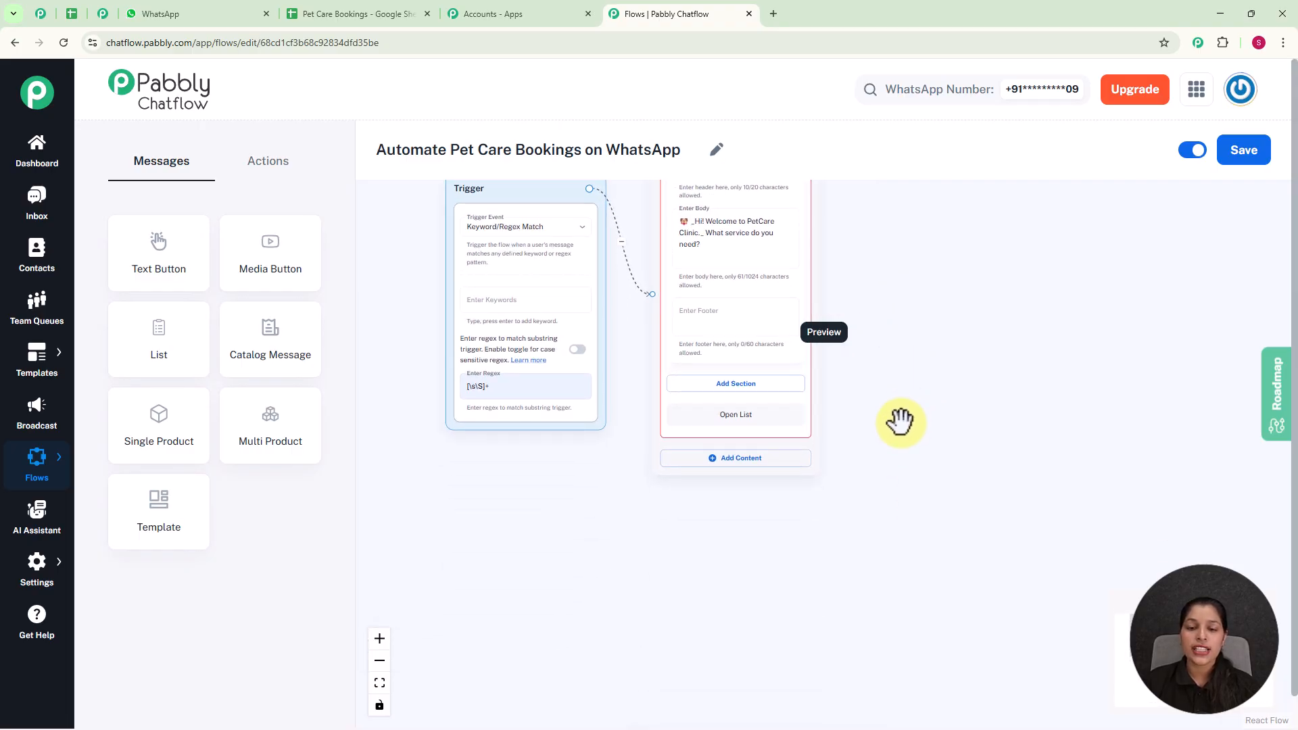
{"action": "scroll", "coordinate": [872, 413], "scroll_direction": "up", "scroll_amount": 3}
{"action": "left_click", "coordinate": [691, 378]}
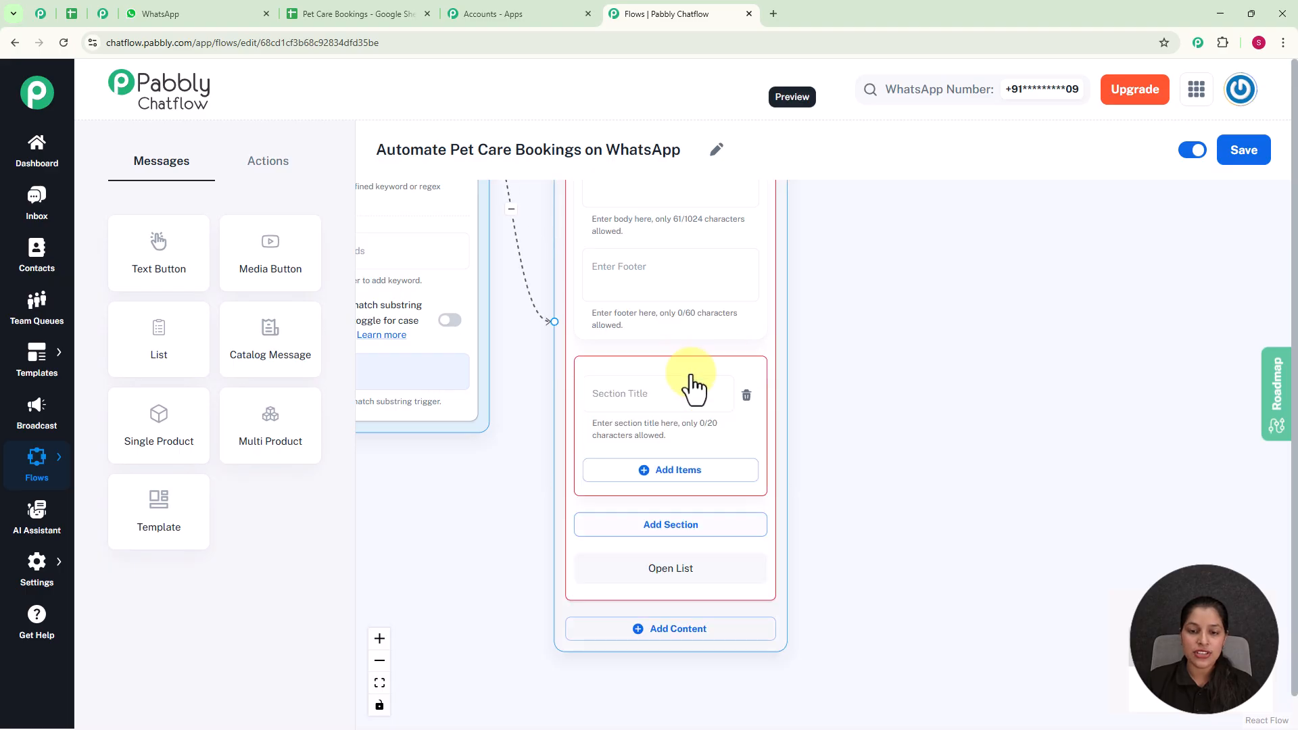
{"action": "left_click", "coordinate": [649, 398]}
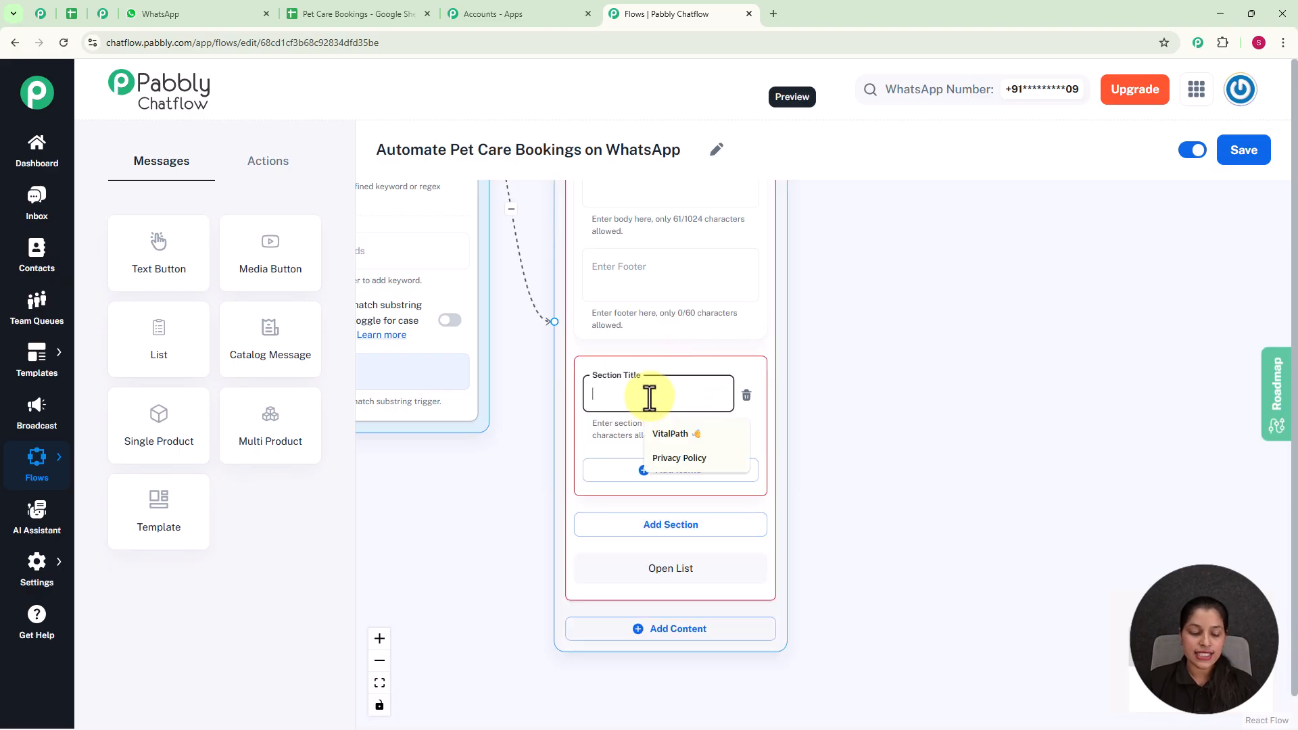
{"action": "type", "text": "Ser"}
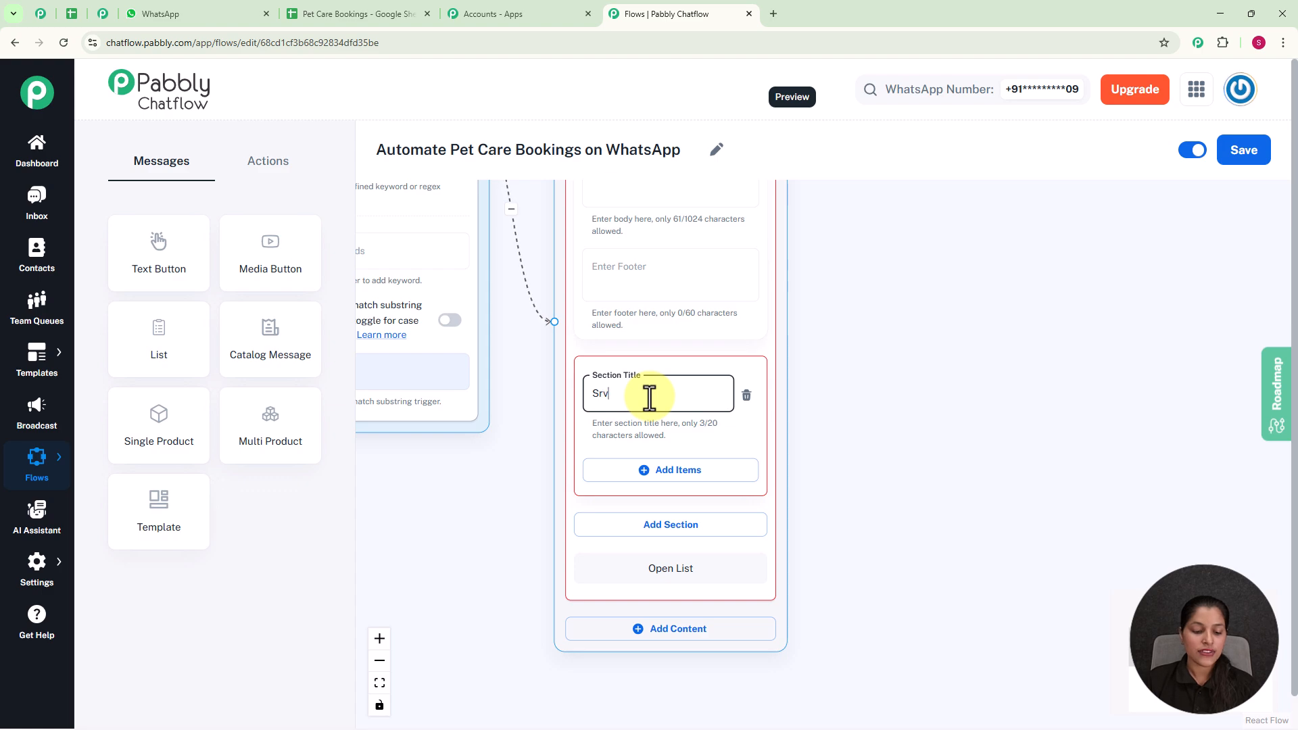
{"action": "type", "text": "vices"}
{"action": "key", "text": "Left"}
{"action": "key", "text": "Left"}
{"action": "key", "text": "Left"}
{"action": "key", "text": "Left"}
{"action": "key", "text": "Left"}
{"action": "key", "text": "Left"}
{"action": "type", "text": "e"}
Add items titled "Vaccination", "Grooming" and "Health Consultation" to the List message's Services section
{"action": "left_click", "coordinate": [645, 471]}
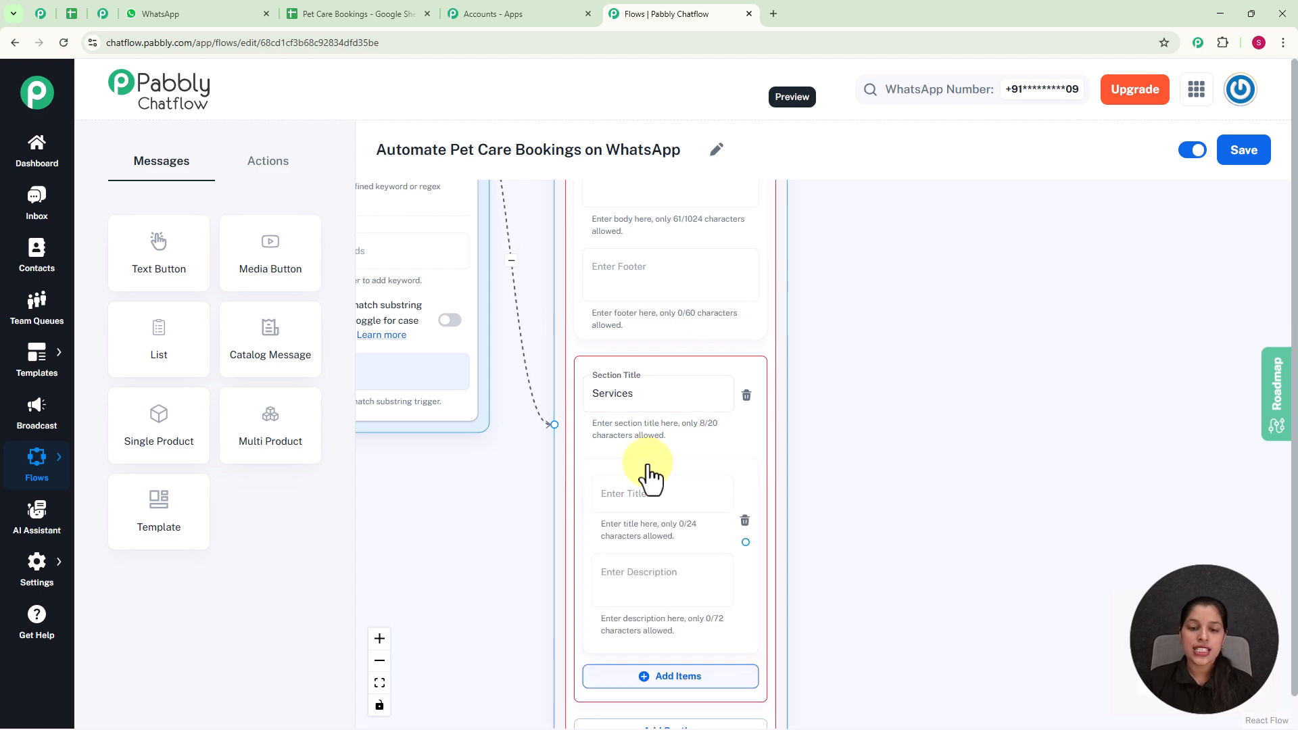
{"action": "left_click_drag", "start_coordinate": [886, 516], "coordinate": [866, 313]}
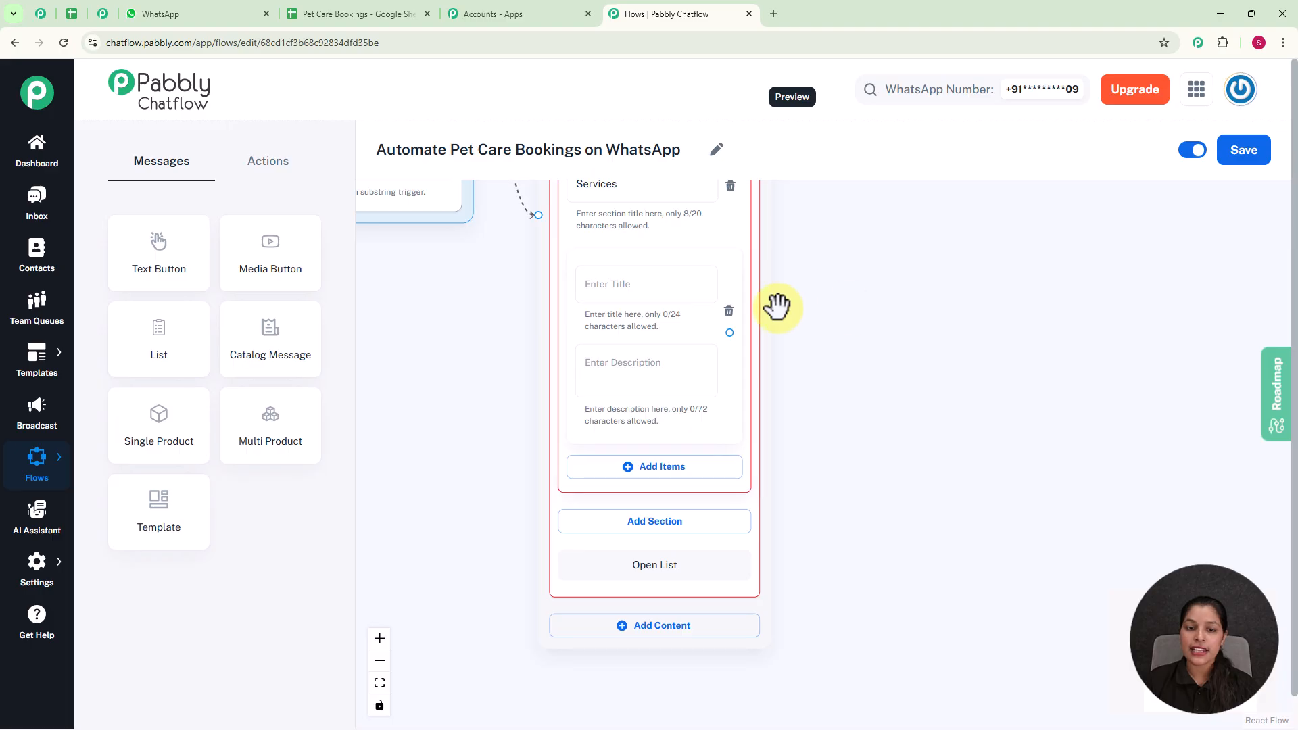
{"action": "left_click", "coordinate": [650, 290]}
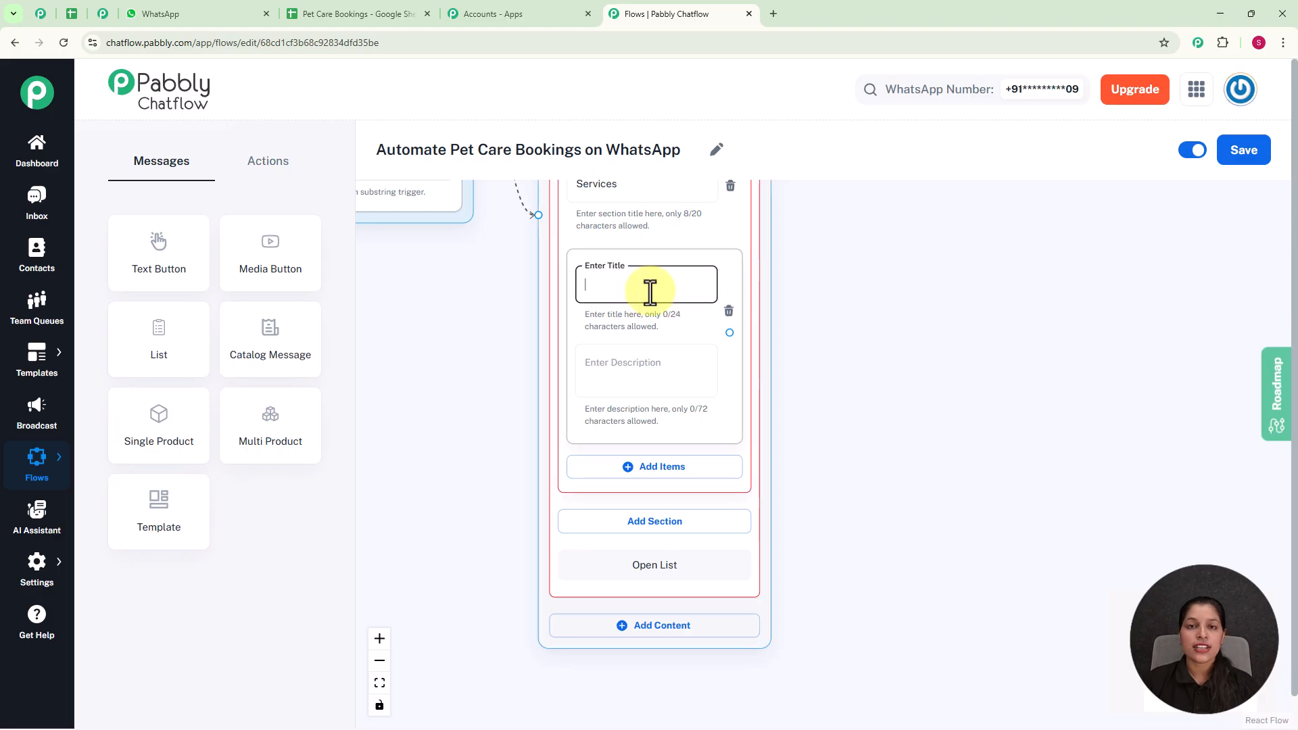
{"action": "type", "text": "Vaccination"}
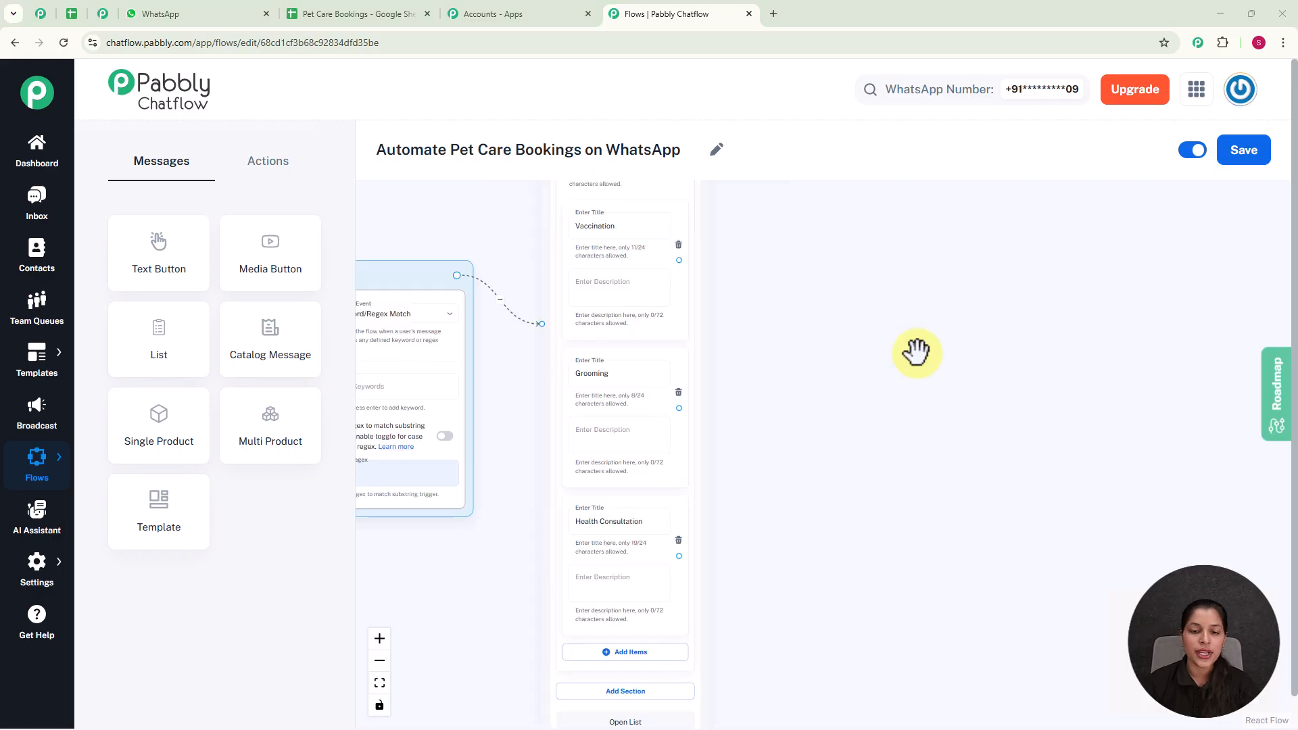
Add a Set Custom Field action beside the List message and connect the Vaccination item to it
{"action": "scroll", "coordinate": [915, 351], "scroll_direction": "up", "scroll_amount": 3}
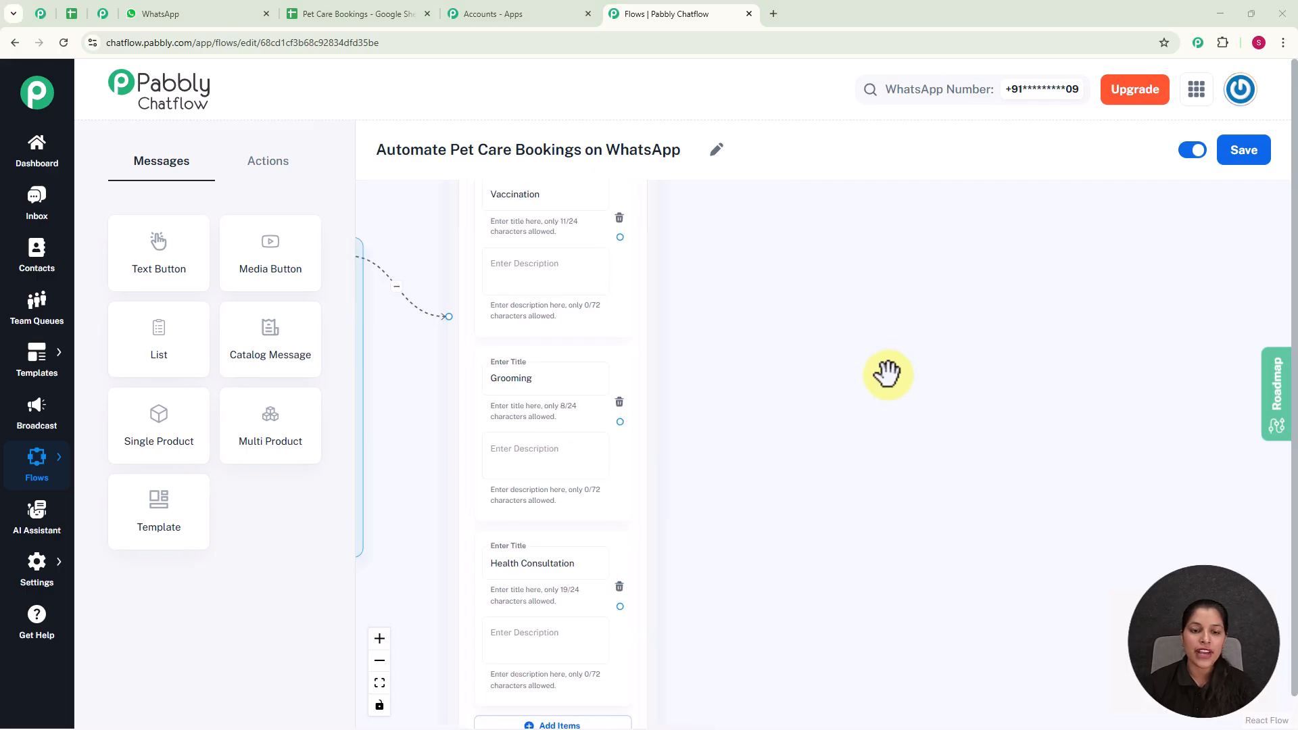
{"action": "left_click_drag", "start_coordinate": [833, 448], "coordinate": [898, 345]}
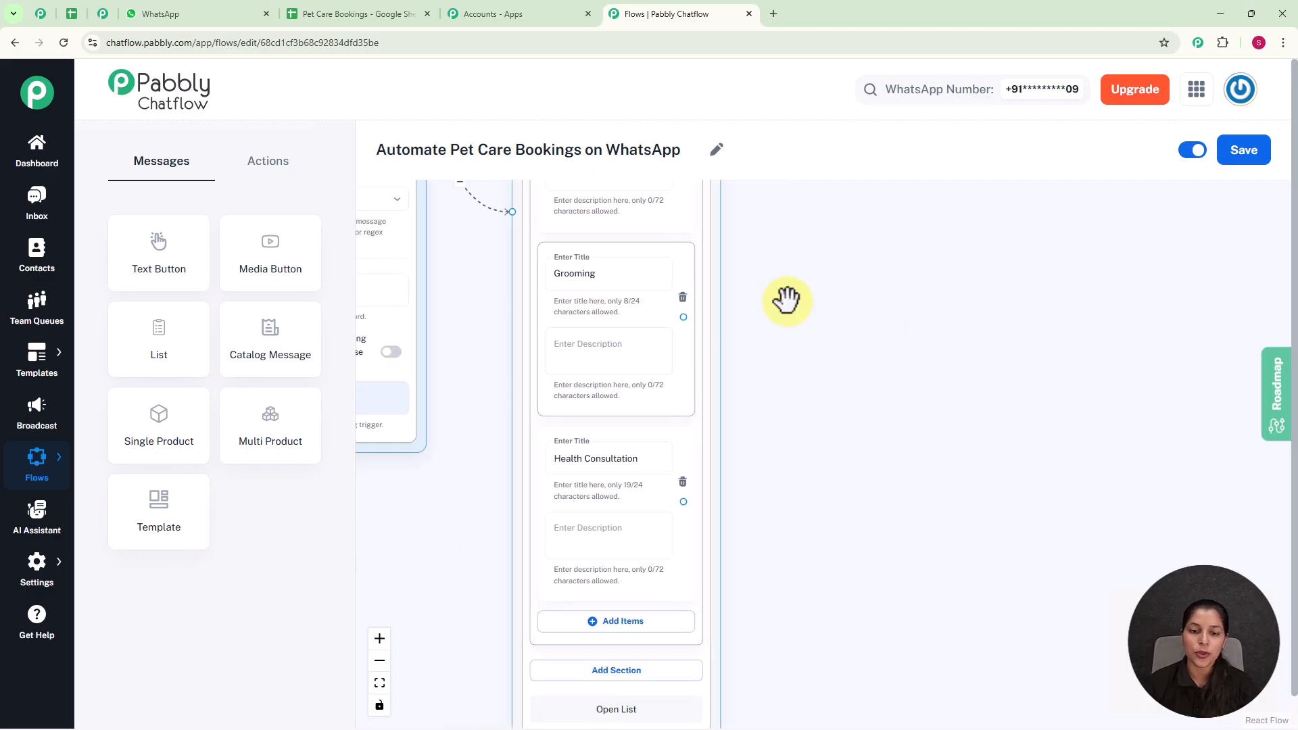
{"action": "left_click", "coordinate": [813, 478]}
{"action": "scroll", "coordinate": [837, 294], "scroll_direction": "down", "scroll_amount": 3}
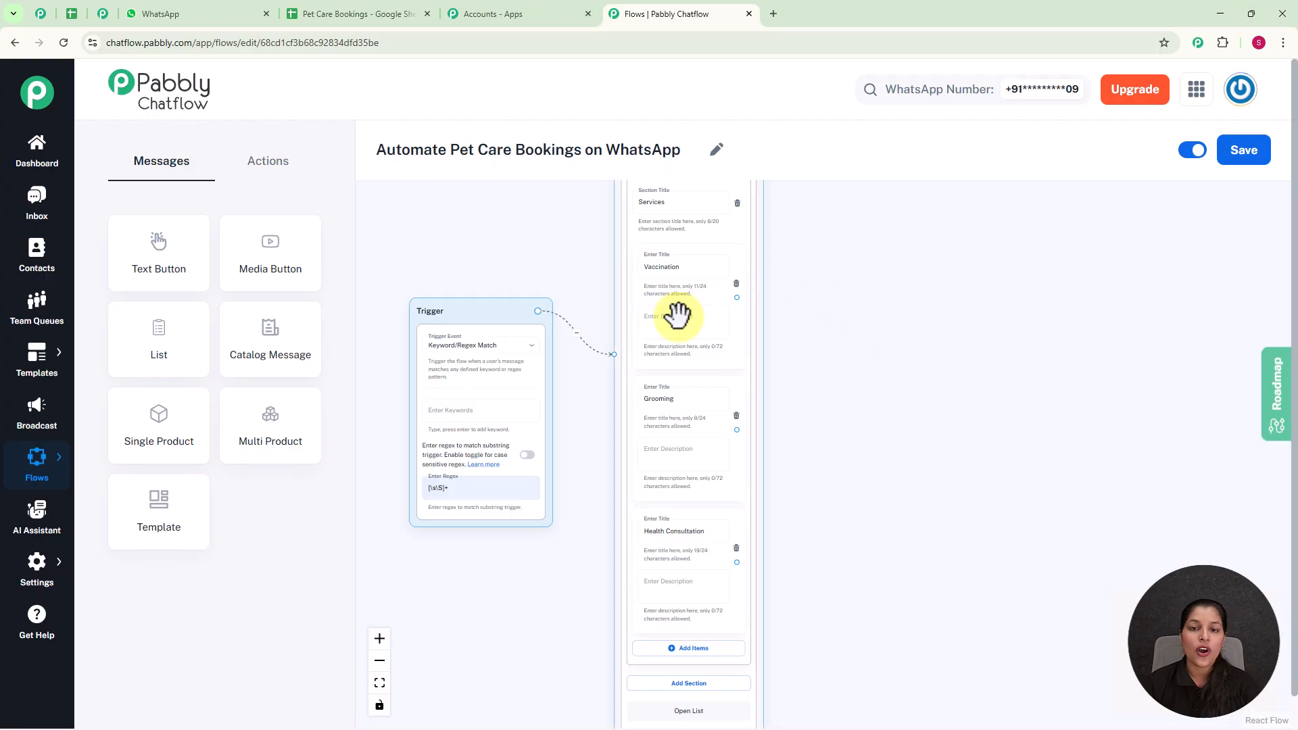
{"action": "left_click", "coordinate": [269, 166]}
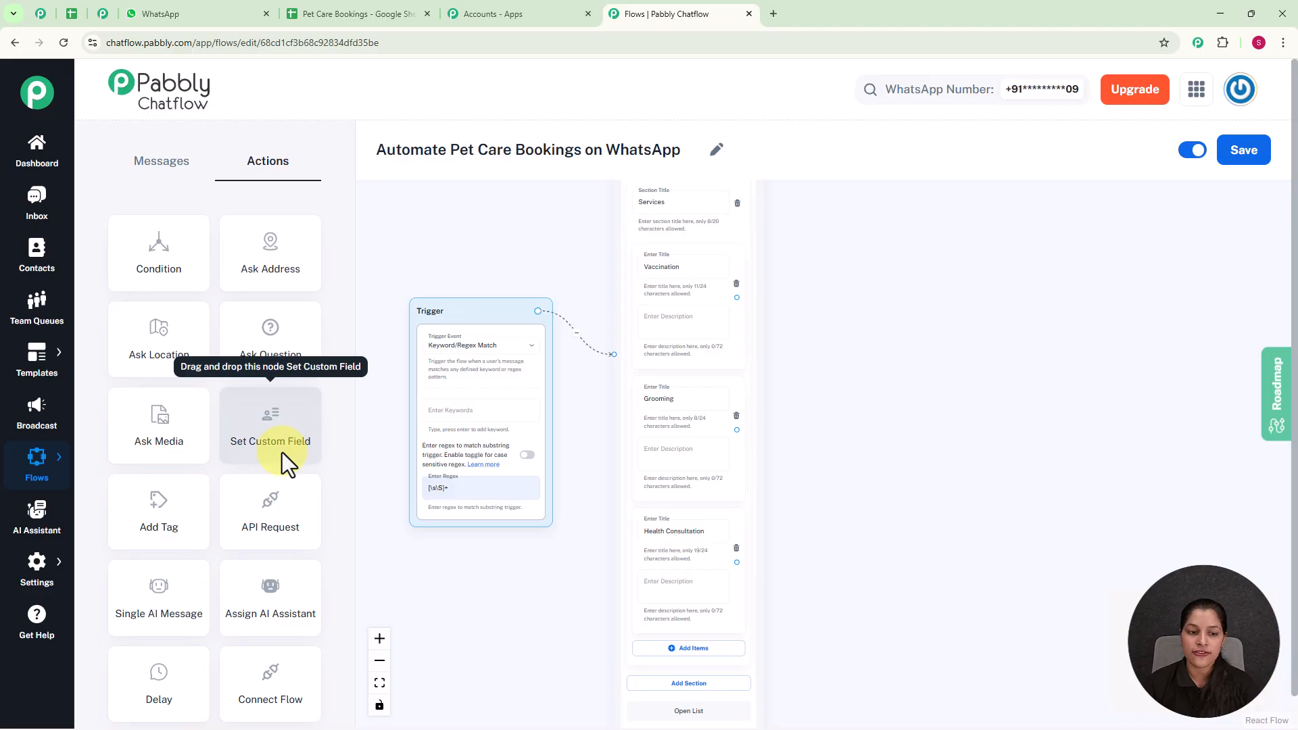
{"action": "left_click_drag", "start_coordinate": [282, 452], "coordinate": [793, 353]}
{"action": "left_click_drag", "start_coordinate": [856, 326], "coordinate": [914, 218]}
{"action": "scroll", "coordinate": [914, 218], "scroll_direction": "up", "scroll_amount": 2}
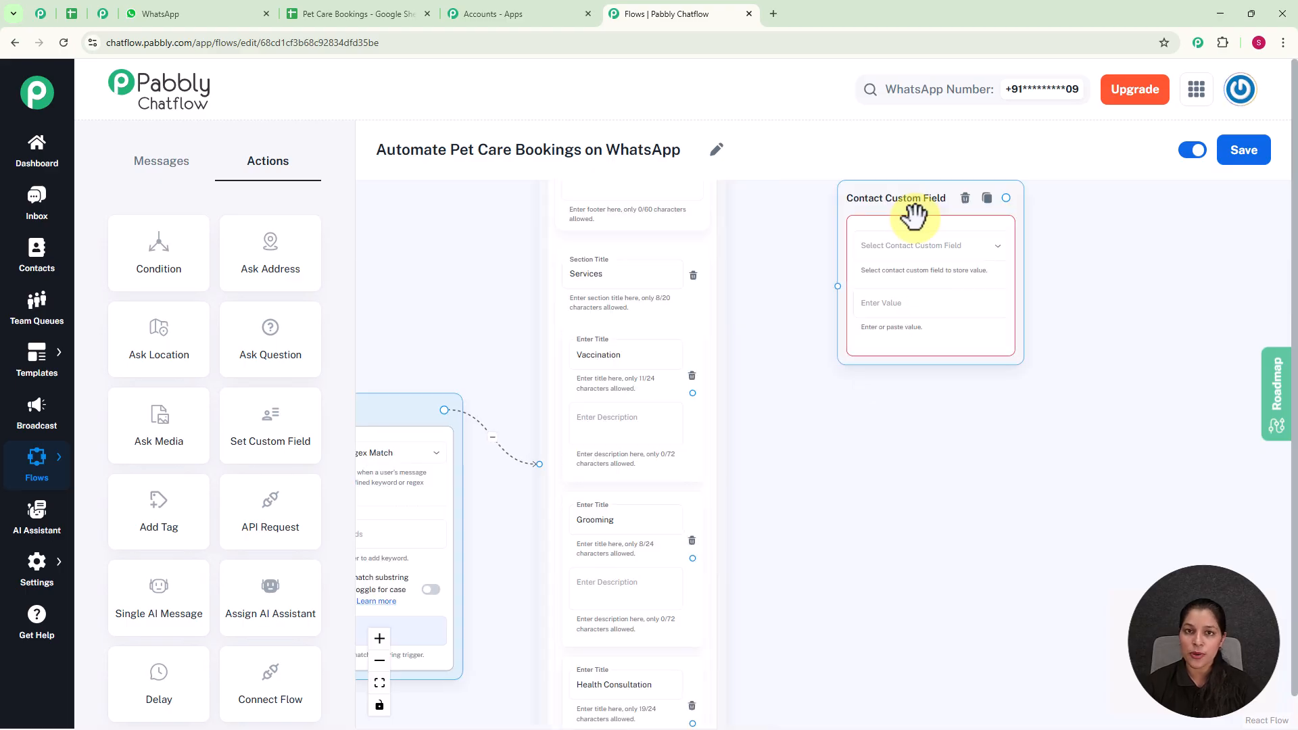
{"action": "scroll", "coordinate": [765, 339], "scroll_direction": "up", "scroll_amount": 1}
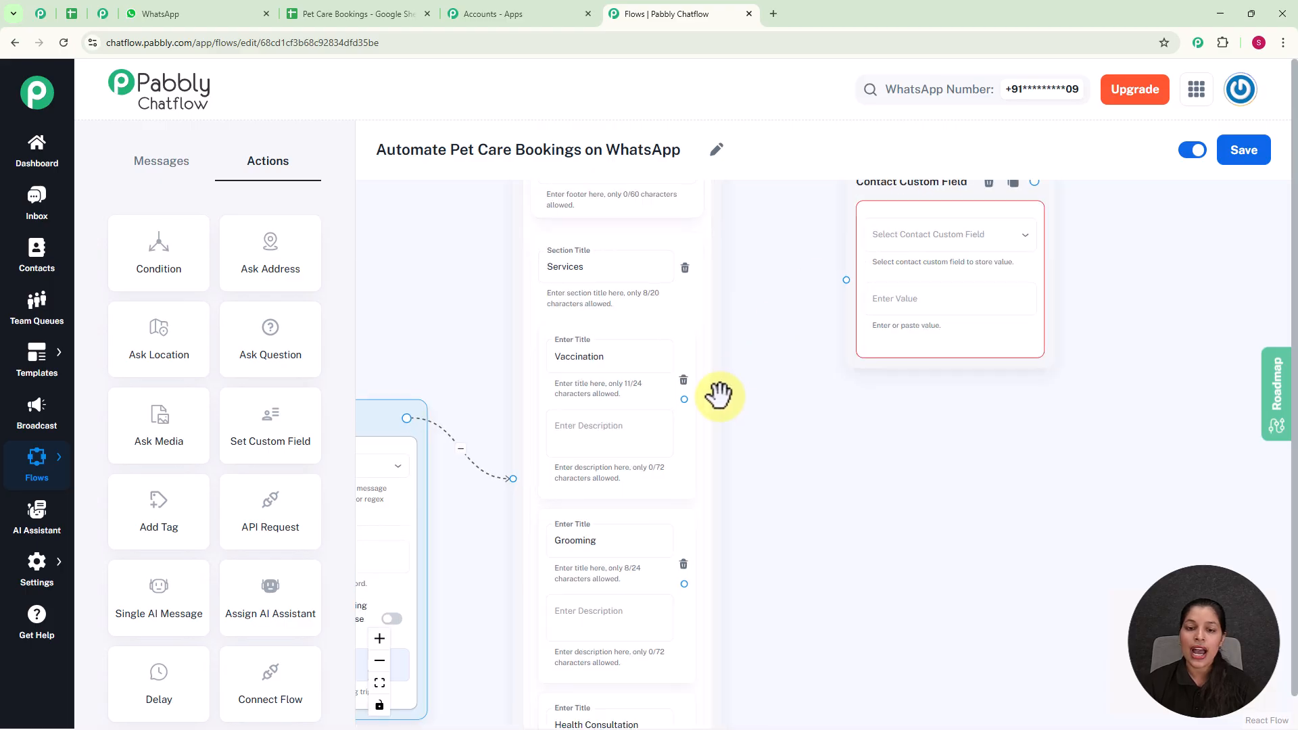
{"action": "left_click_drag", "start_coordinate": [684, 399], "coordinate": [751, 365]}
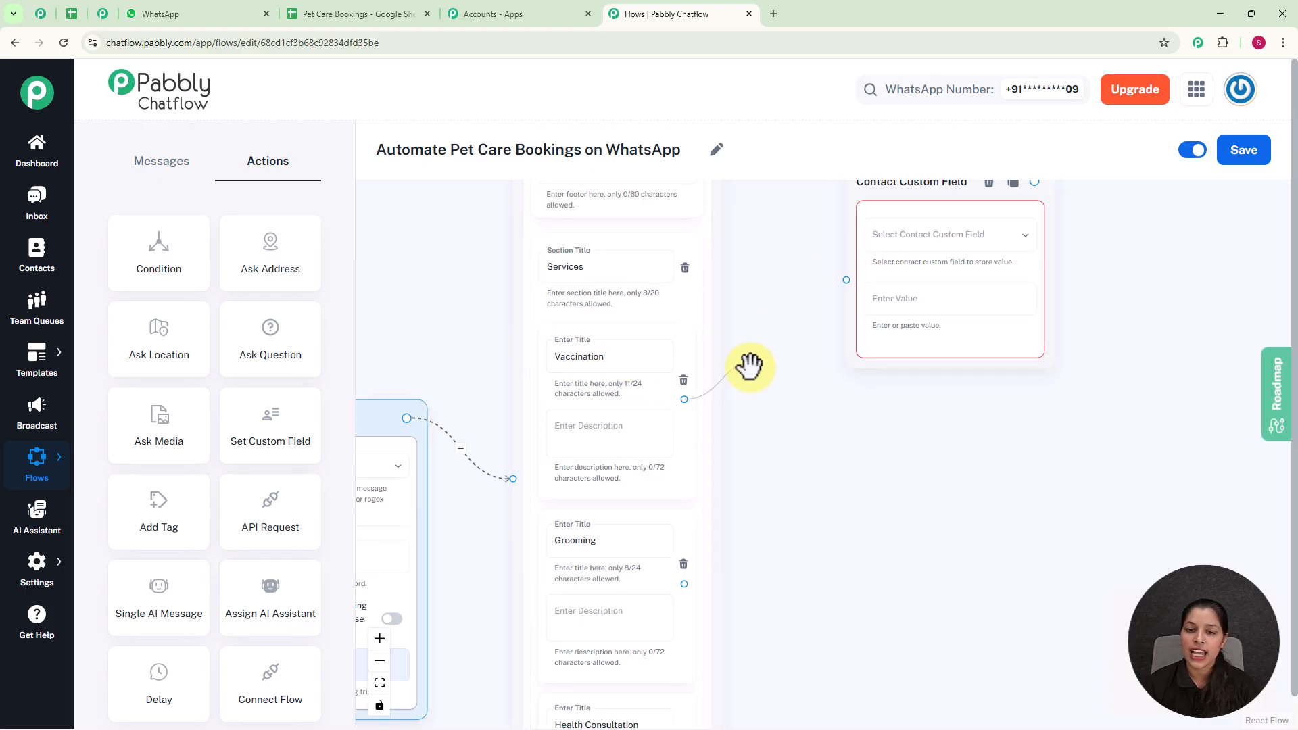
{"action": "left_click_drag", "start_coordinate": [833, 274], "coordinate": [843, 278]}
Check which contact custom fields the node offers and where they are managed in the settings
{"action": "left_click", "coordinate": [987, 244]}
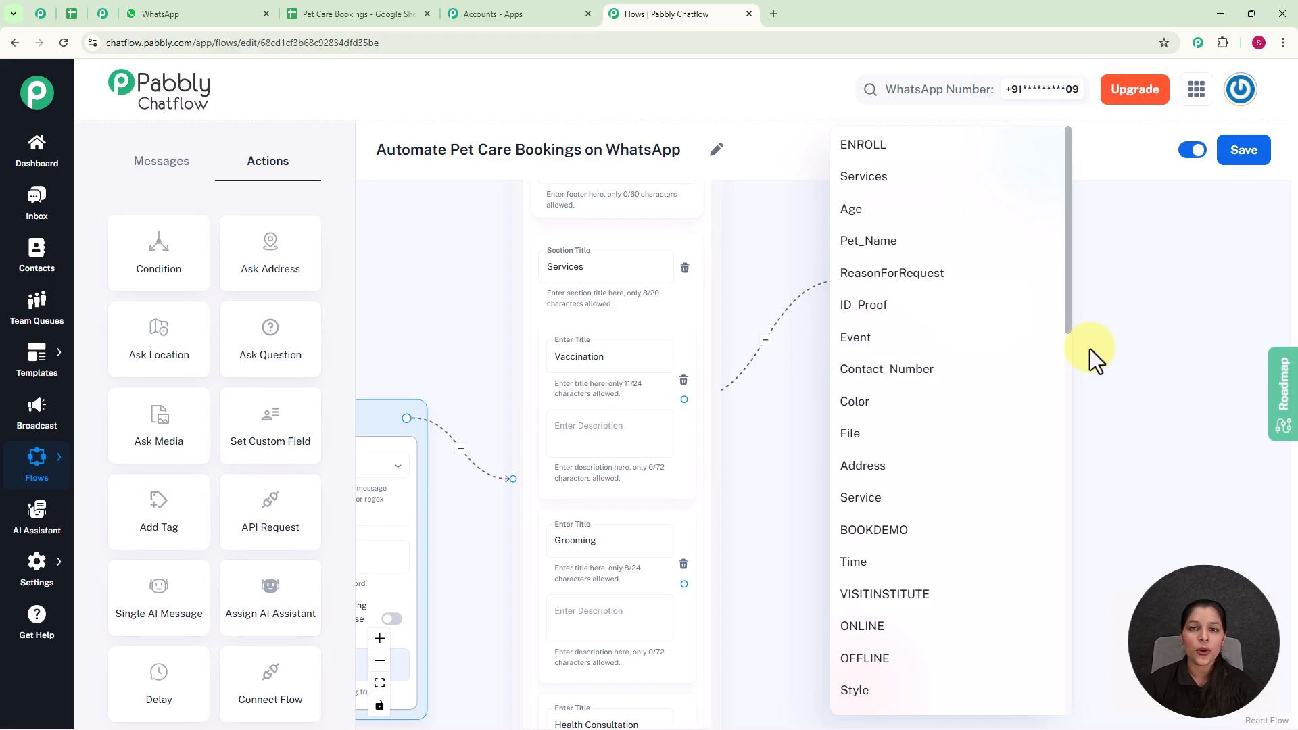
{"action": "left_click", "coordinate": [1126, 363]}
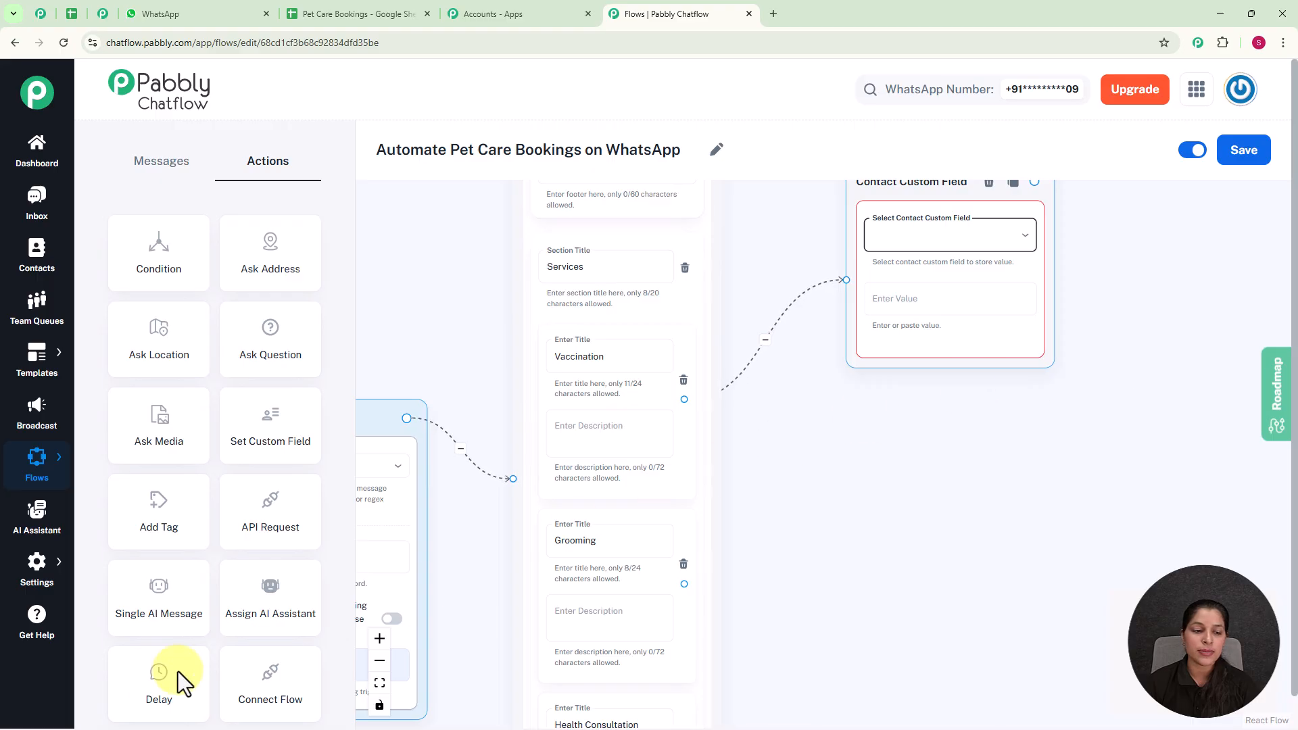
{"action": "left_click", "coordinate": [48, 568]}
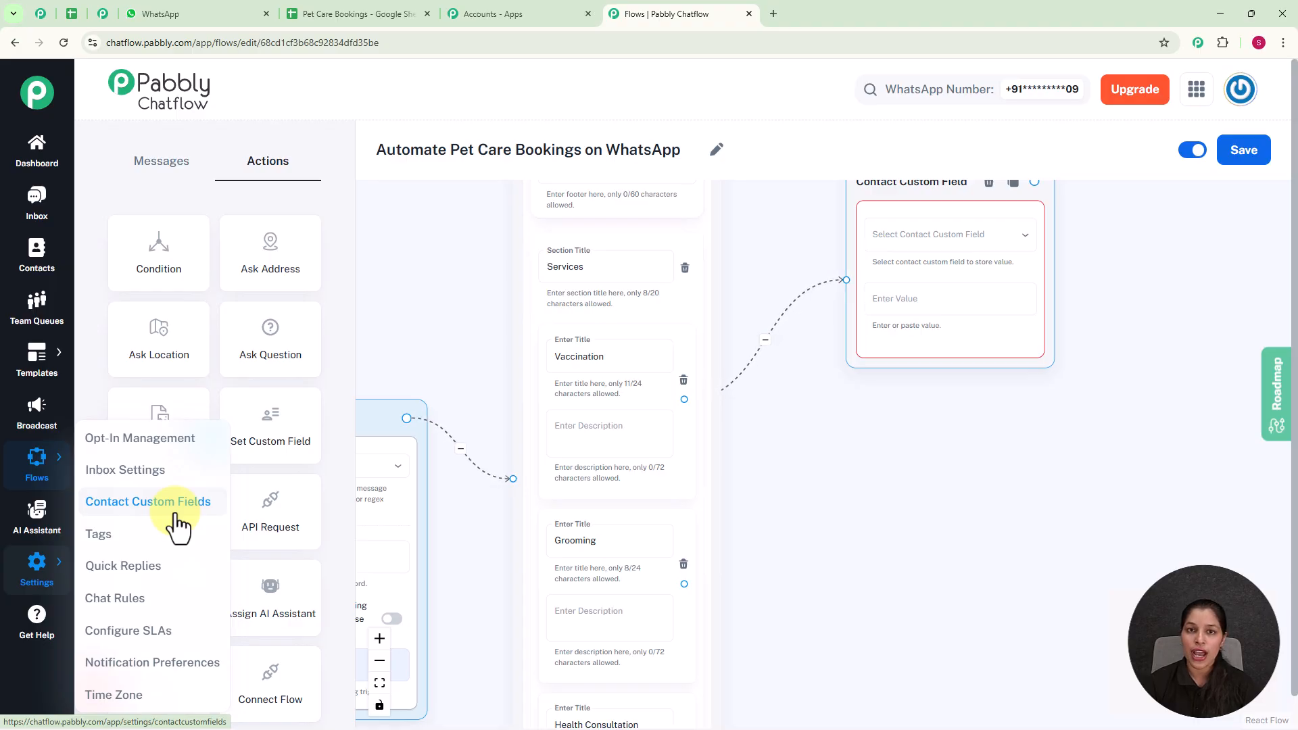
{"action": "left_click", "coordinate": [1128, 347]}
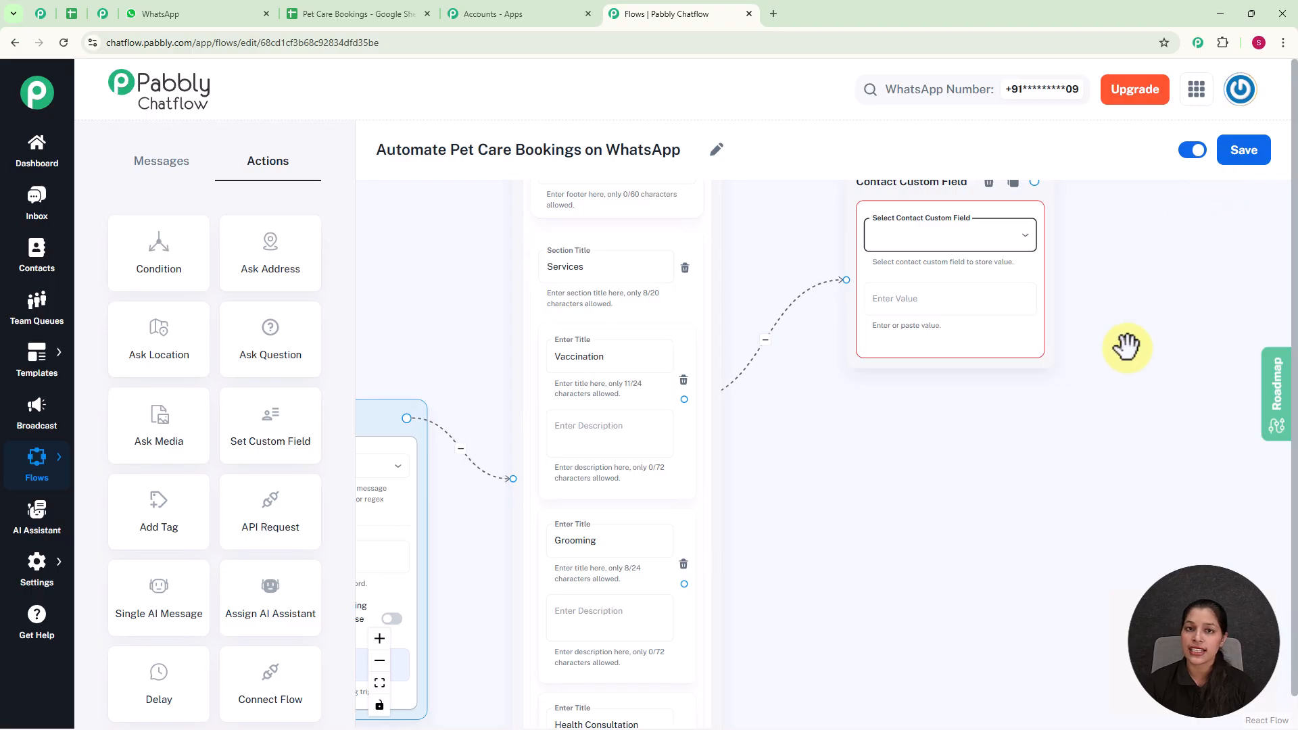
Look through the existing fields in the Contact Custom Fields settings, add a blank field row, and return to the flow
{"action": "mouse_move", "coordinate": [51, 582]}
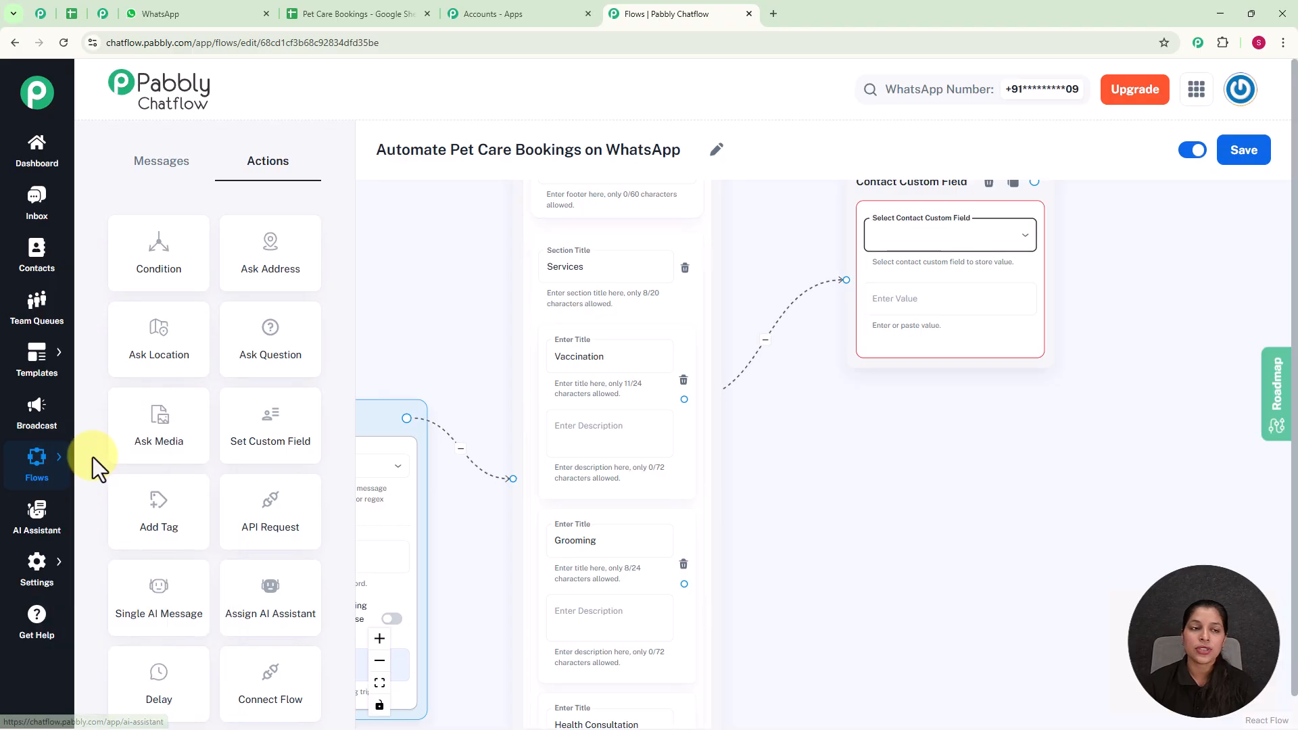
{"action": "left_click", "coordinate": [102, 14]}
{"action": "scroll", "coordinate": [476, 399], "scroll_direction": "down", "scroll_amount": 10}
{"action": "scroll", "coordinate": [478, 399], "scroll_direction": "down", "scroll_amount": 18}
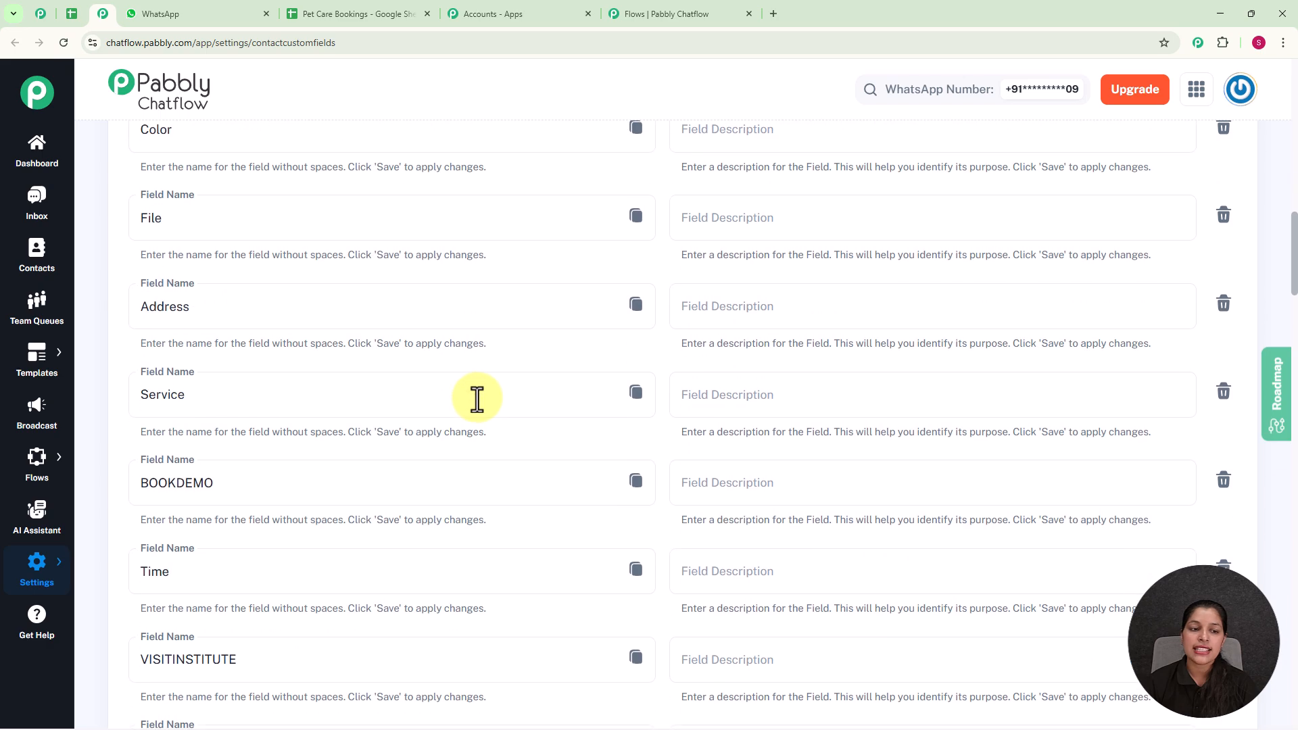
{"action": "scroll", "coordinate": [477, 399], "scroll_direction": "down", "scroll_amount": 18}
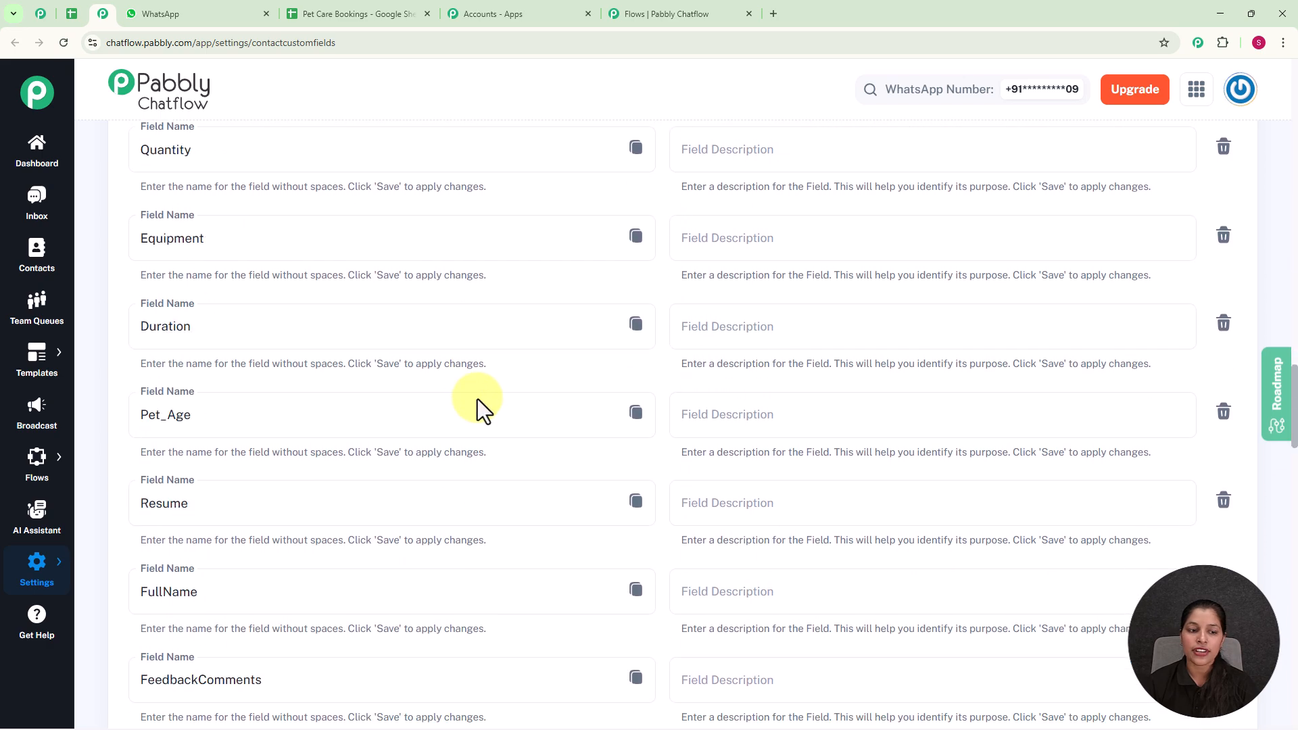
{"action": "scroll", "coordinate": [477, 399], "scroll_direction": "down", "scroll_amount": 15}
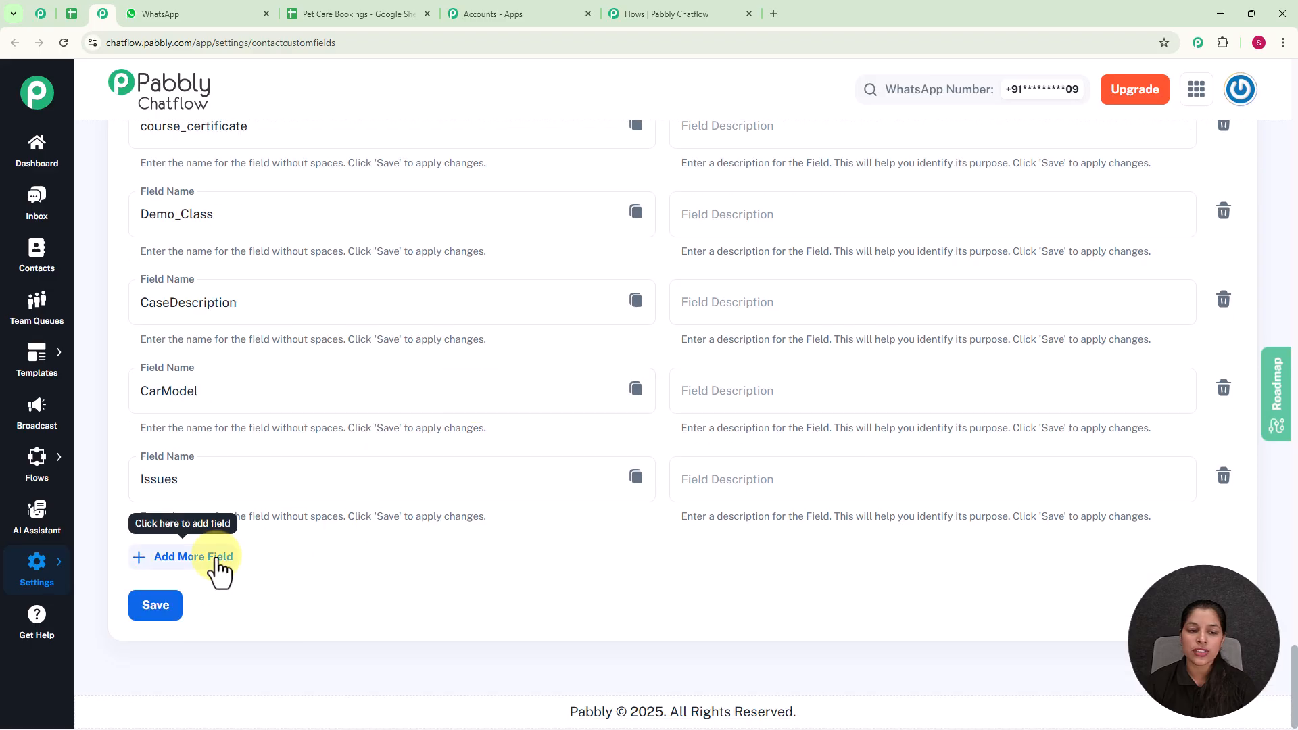
{"action": "left_click", "coordinate": [215, 570]}
{"action": "left_click", "coordinate": [240, 553]}
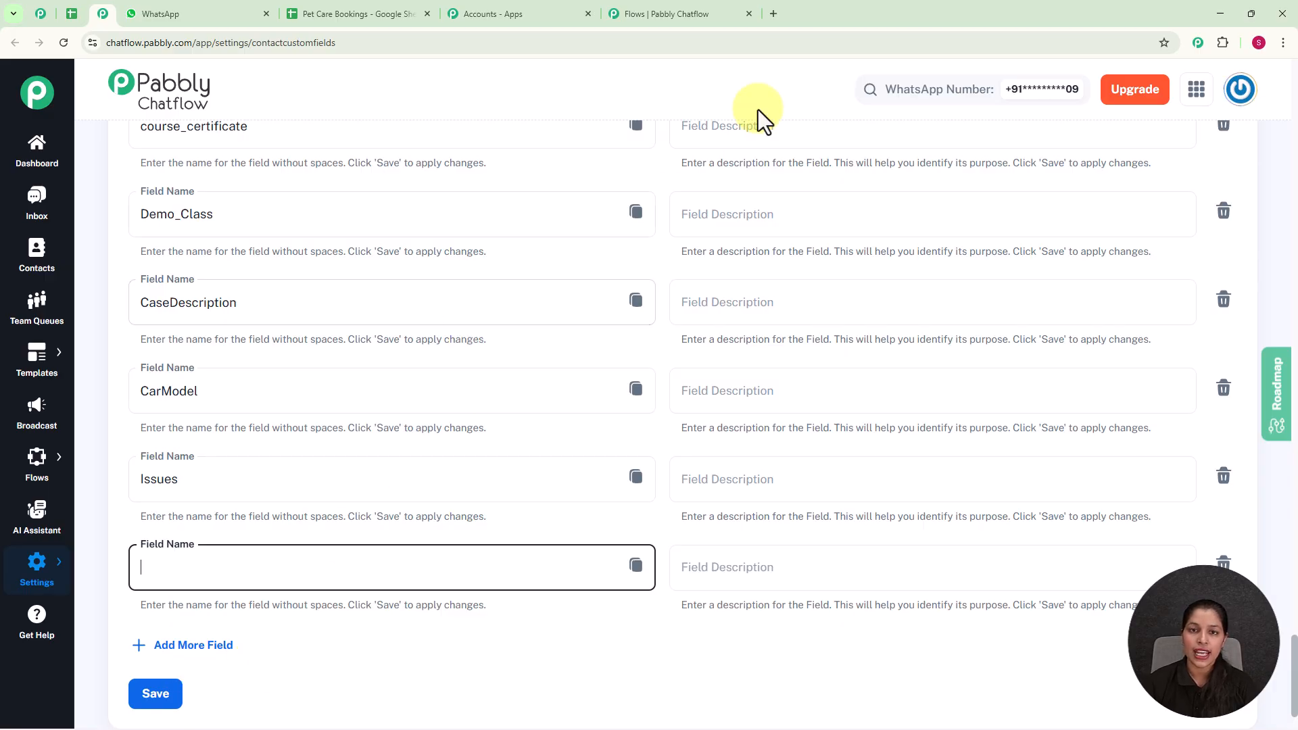
{"action": "left_click", "coordinate": [659, 15]}
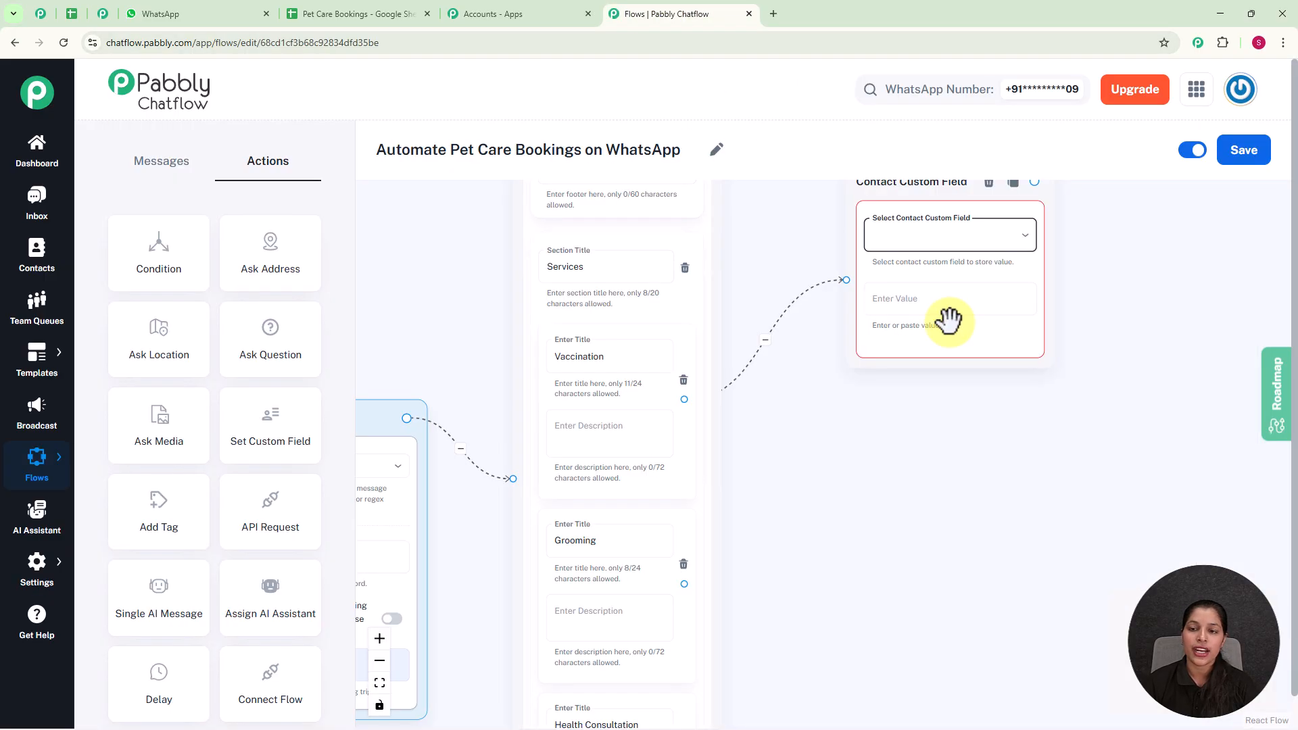
Set the Contact Custom Field node to store the value "Vaccination" in the Services field
{"action": "left_click", "coordinate": [940, 240]}
{"action": "left_click", "coordinate": [891, 191]}
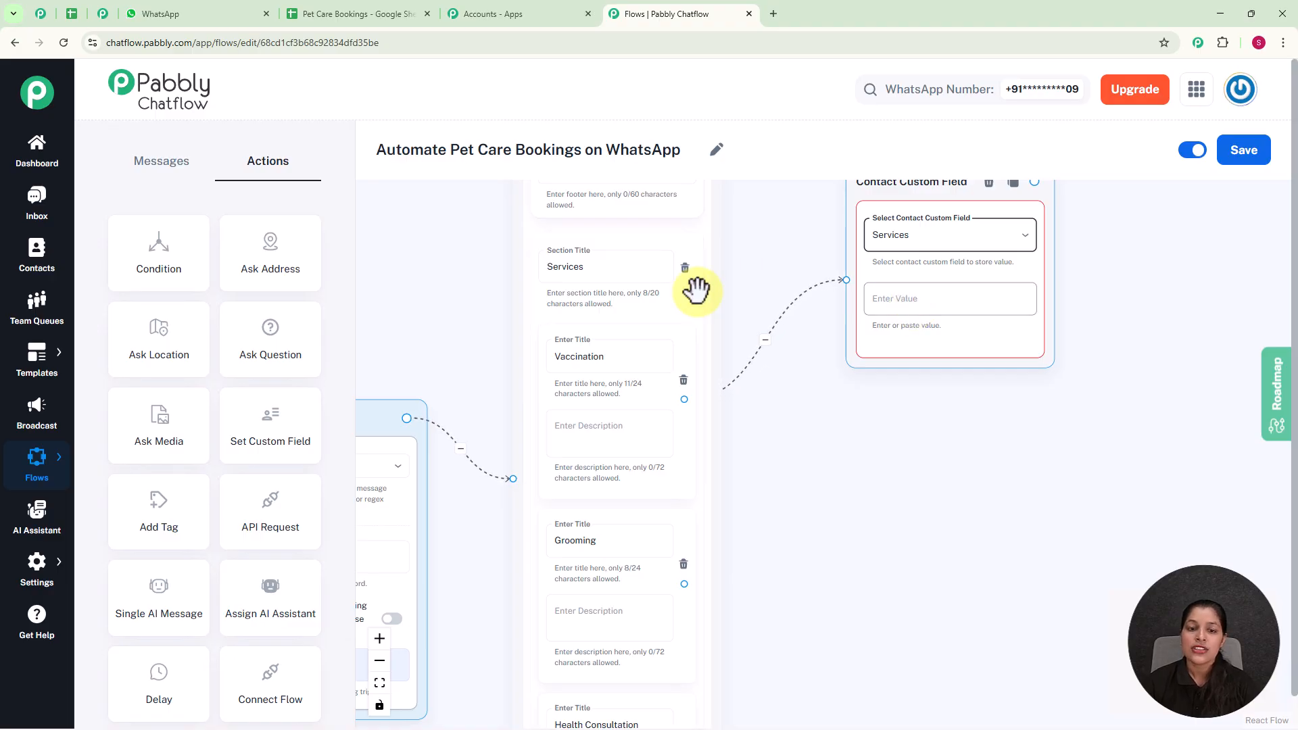
{"action": "left_click", "coordinate": [621, 359]}
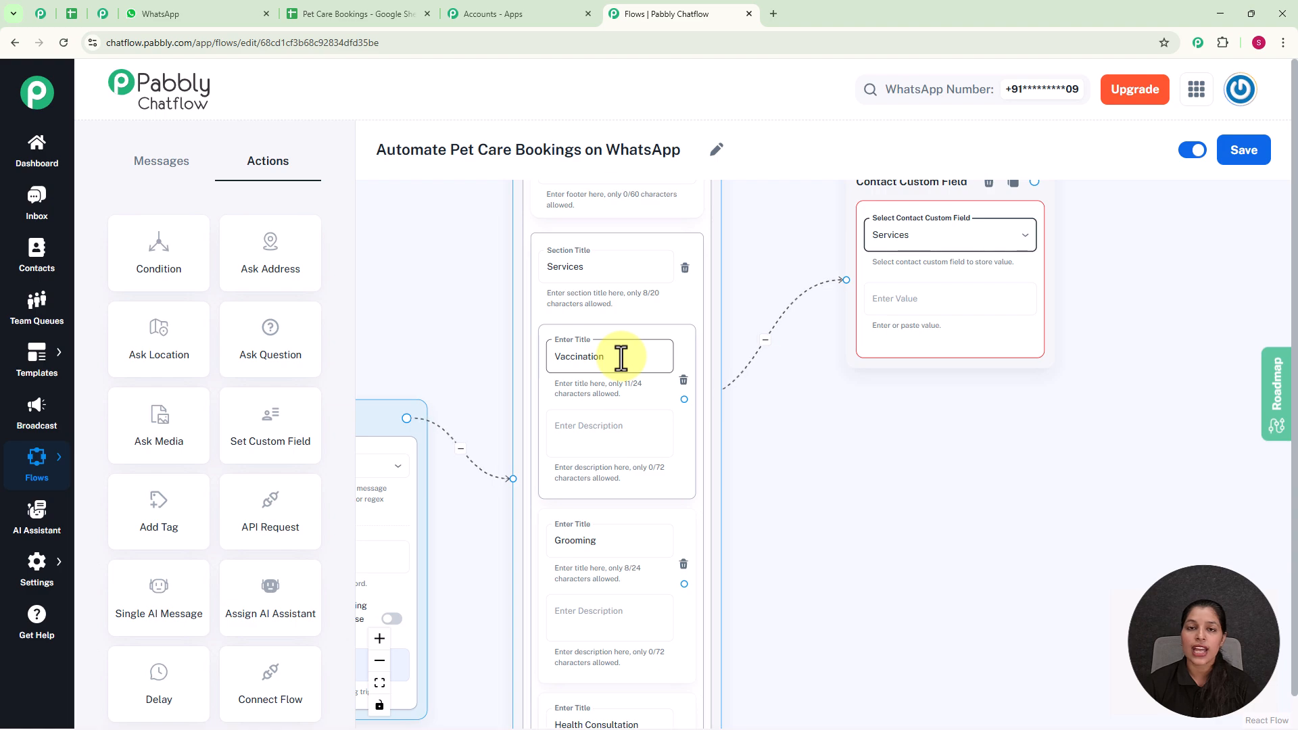
{"action": "left_click", "coordinate": [946, 299]}
{"action": "type", "text": "Vaccination"}
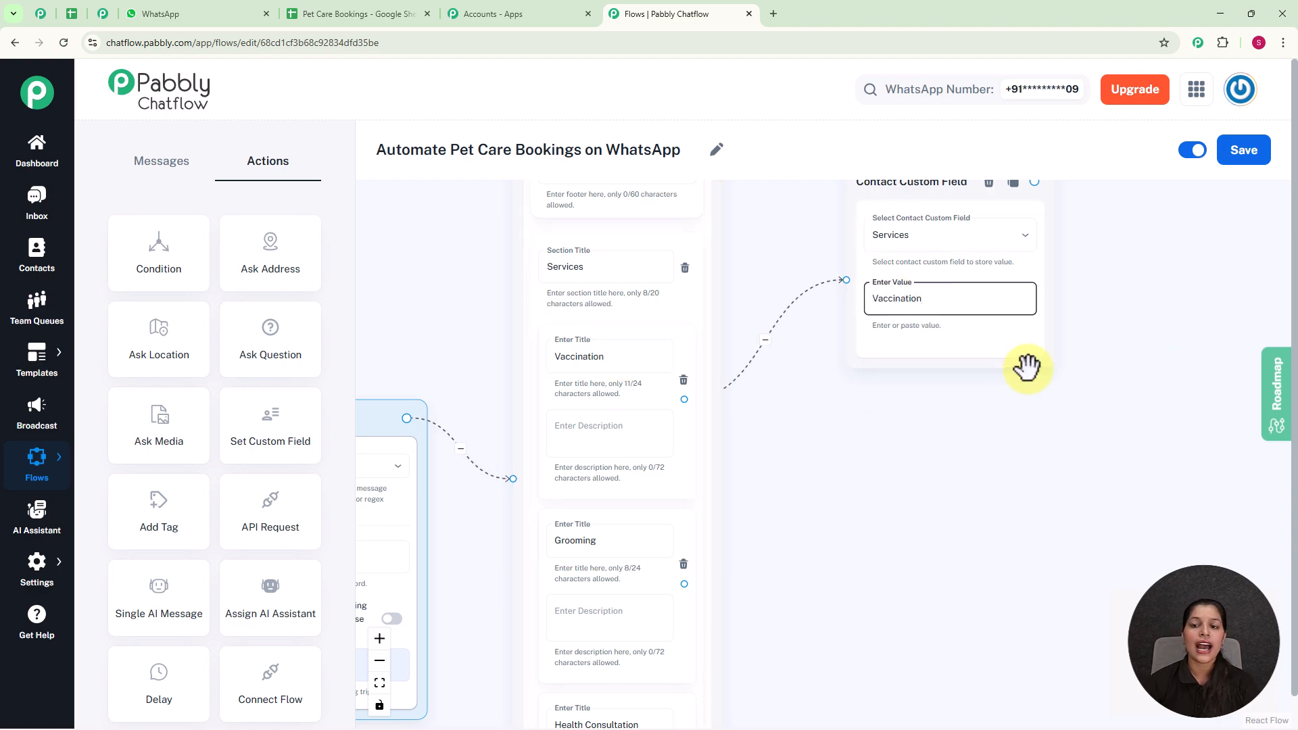
Connect Grooming and Health Consultation to their own Contact Custom Field nodes storing each title in Services, and align the nodes
{"action": "scroll", "coordinate": [1012, 441], "scroll_direction": "down", "scroll_amount": 3}
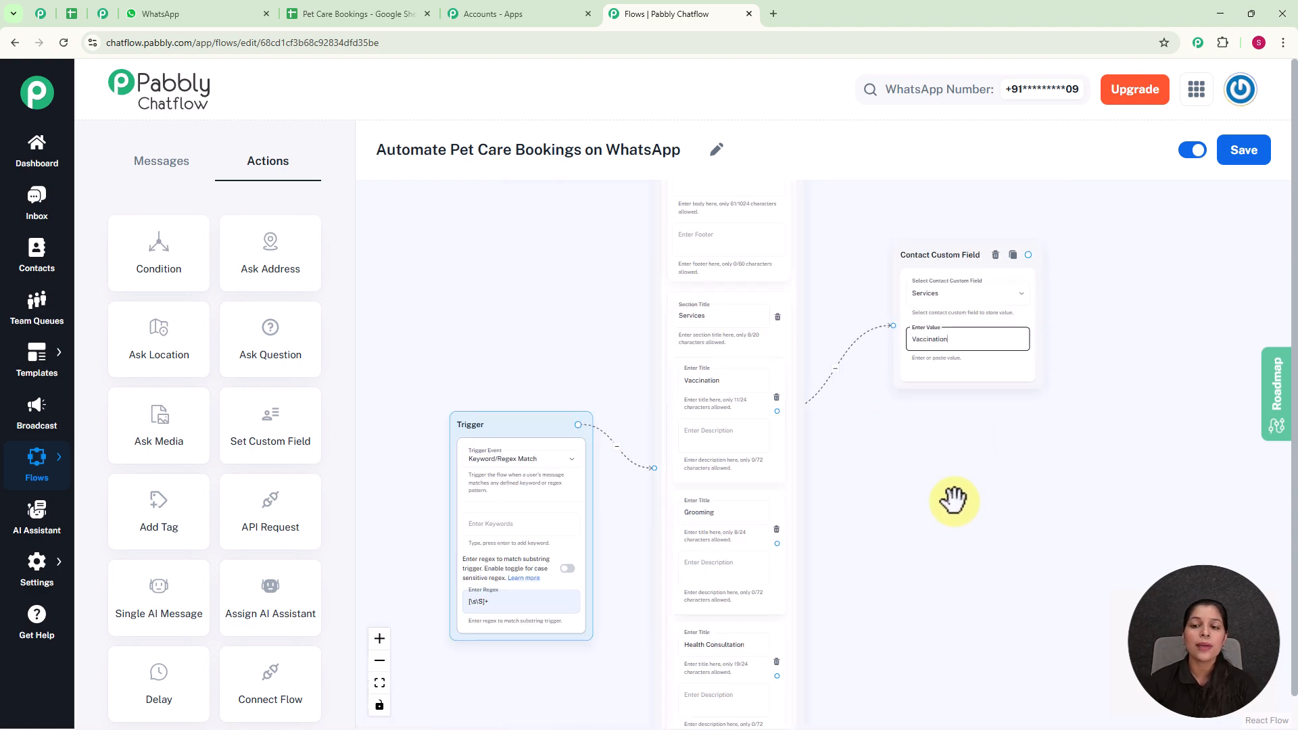
{"action": "left_click_drag", "start_coordinate": [954, 500], "coordinate": [893, 352]}
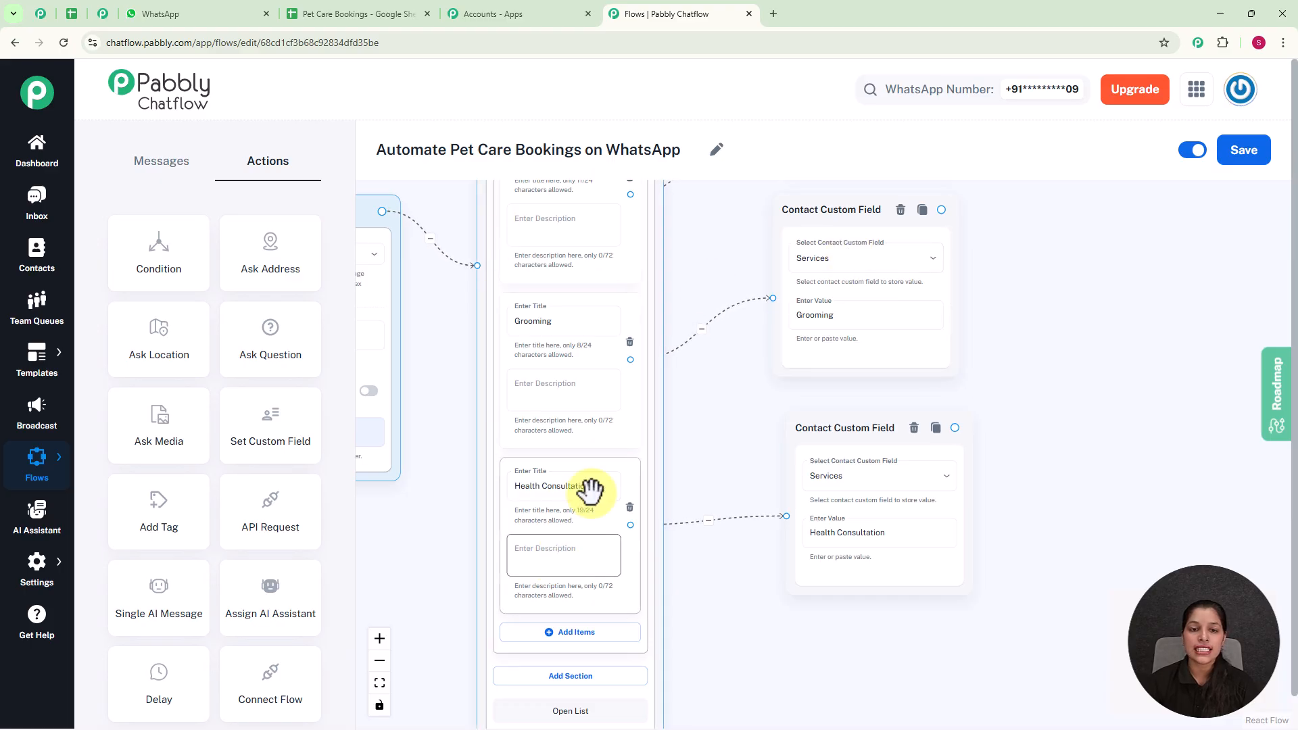
{"action": "scroll", "coordinate": [1062, 421], "scroll_direction": "down", "scroll_amount": 3}
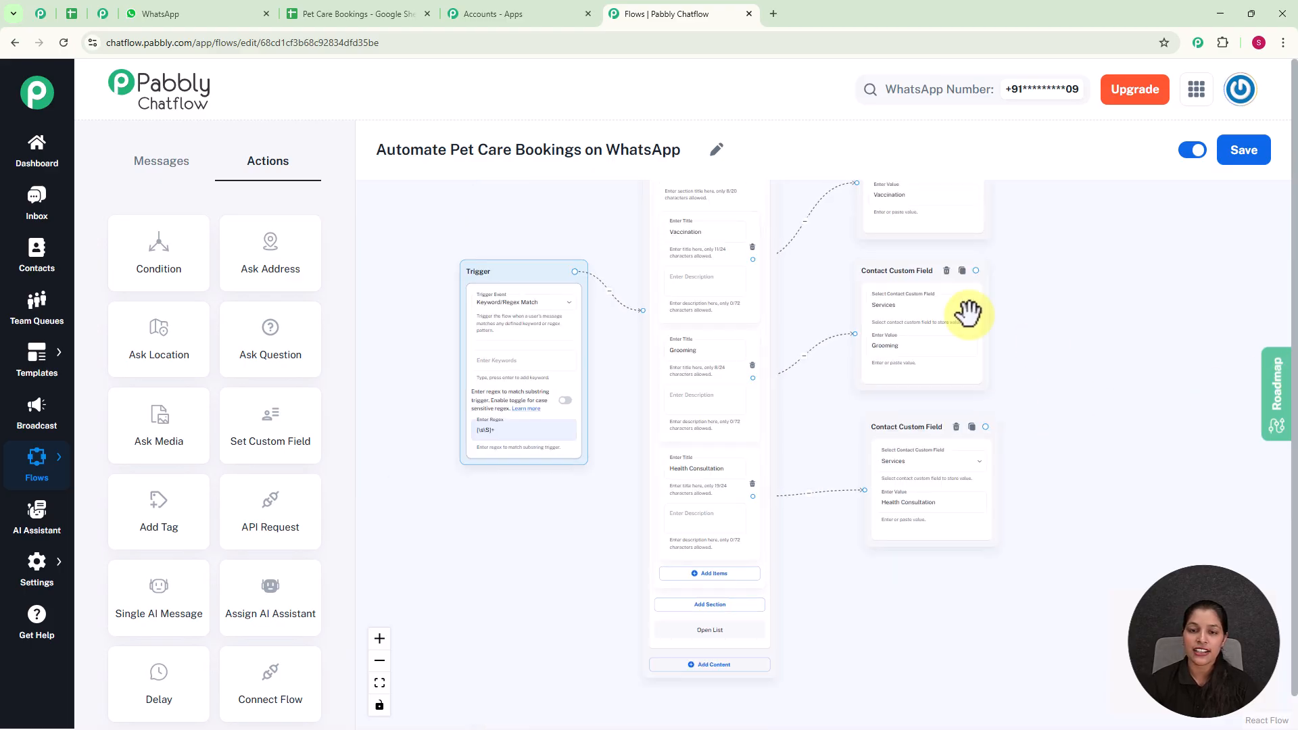
{"action": "scroll", "coordinate": [1122, 433], "scroll_direction": "down", "scroll_amount": 3}
{"action": "left_click_drag", "start_coordinate": [1117, 384], "coordinate": [1007, 464]}
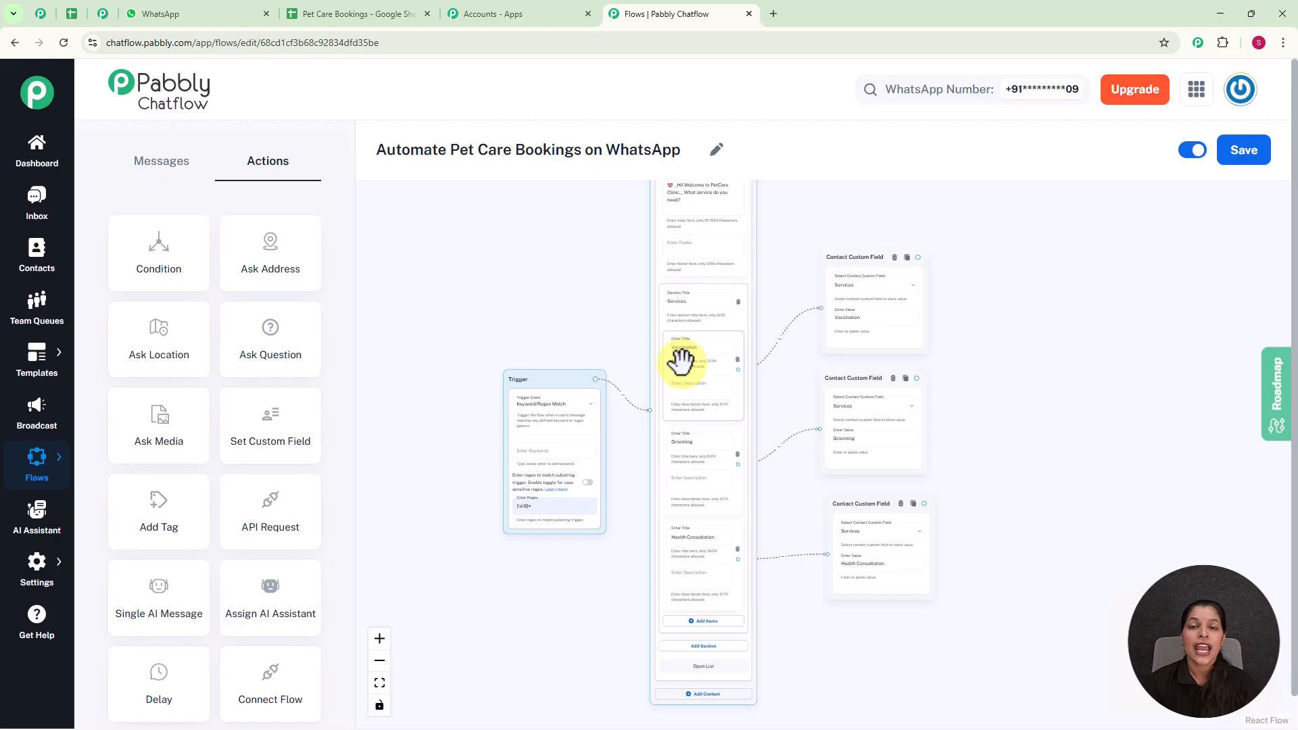
{"action": "scroll", "coordinate": [681, 362], "scroll_direction": "up", "scroll_amount": 2}
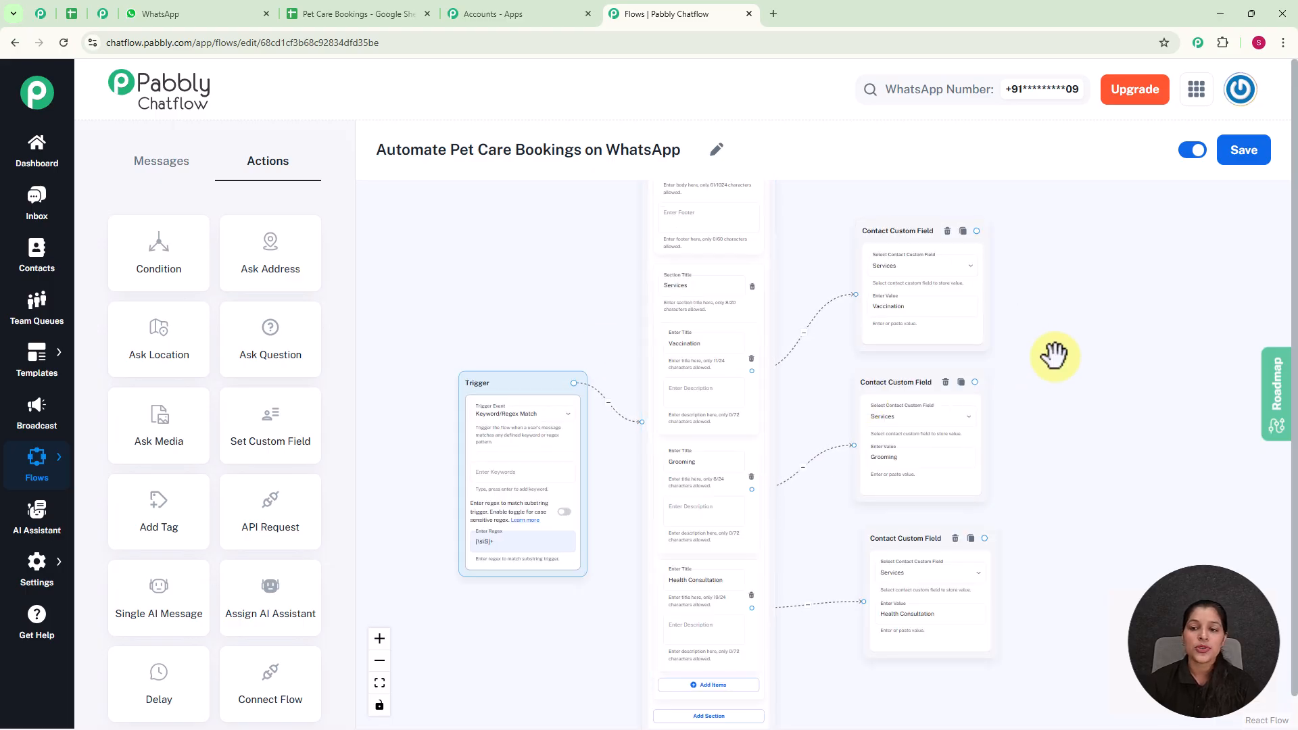
{"action": "left_click_drag", "start_coordinate": [921, 538], "coordinate": [910, 541]}
{"action": "left_click", "coordinate": [981, 230]}
{"action": "left_click", "coordinate": [627, 244]}
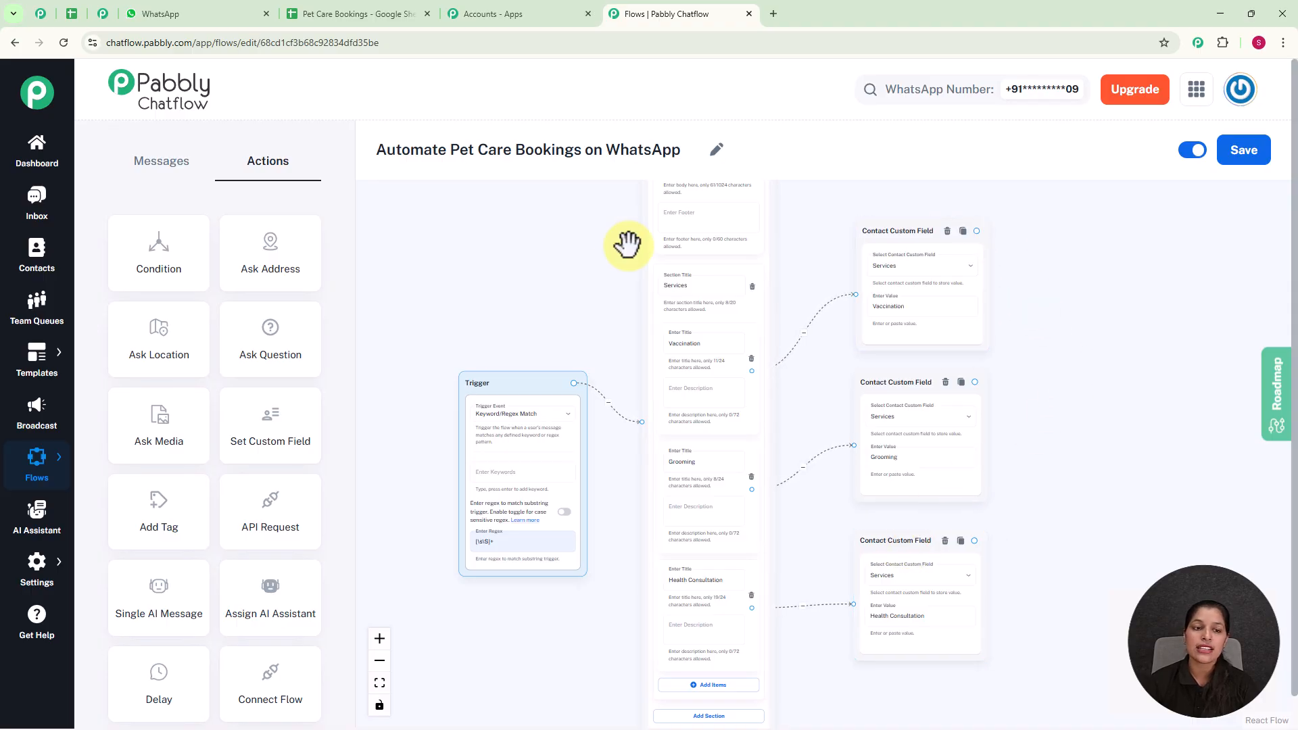
Add an Ask Question action to the flow and connect all three Contact Custom Field nodes to it
{"action": "left_click", "coordinate": [288, 365]}
{"action": "left_click_drag", "start_coordinate": [569, 458], "coordinate": [1116, 332]}
{"action": "left_click_drag", "start_coordinate": [1067, 243], "coordinate": [807, 200]}
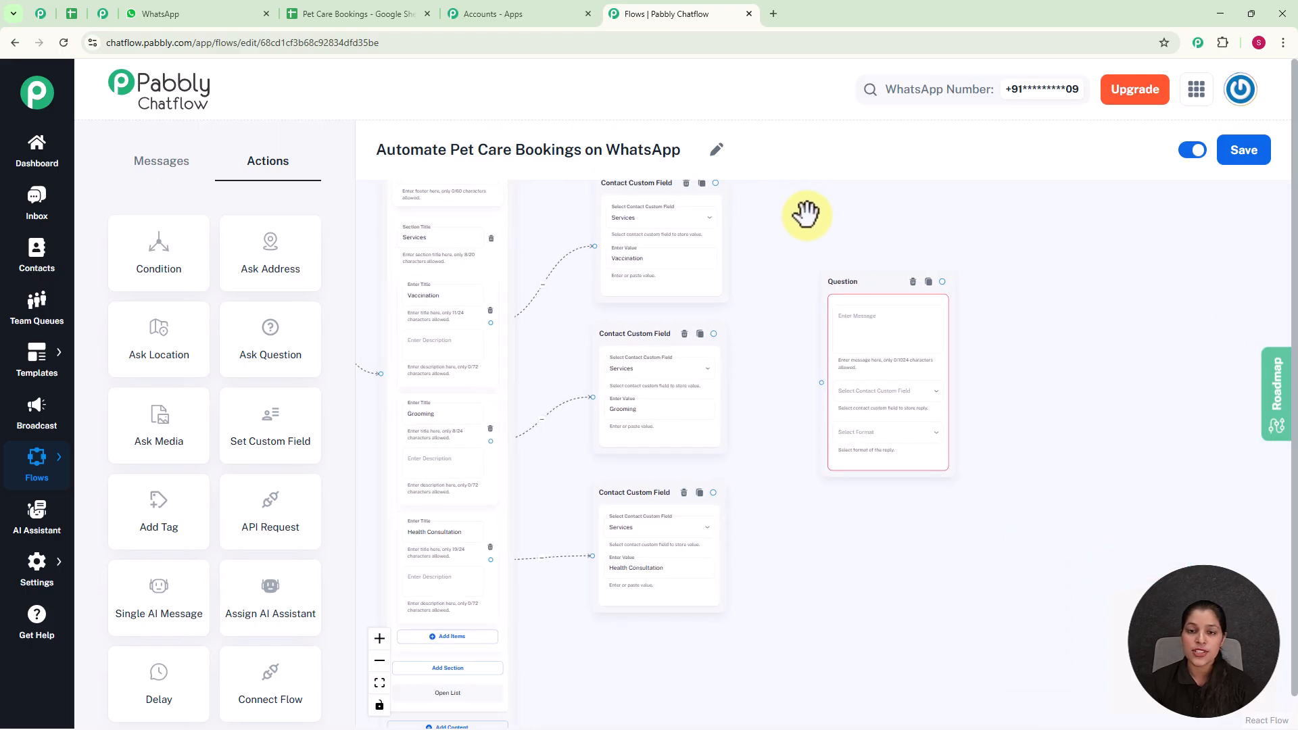
{"action": "scroll", "coordinate": [754, 220], "scroll_direction": "up", "scroll_amount": 2}
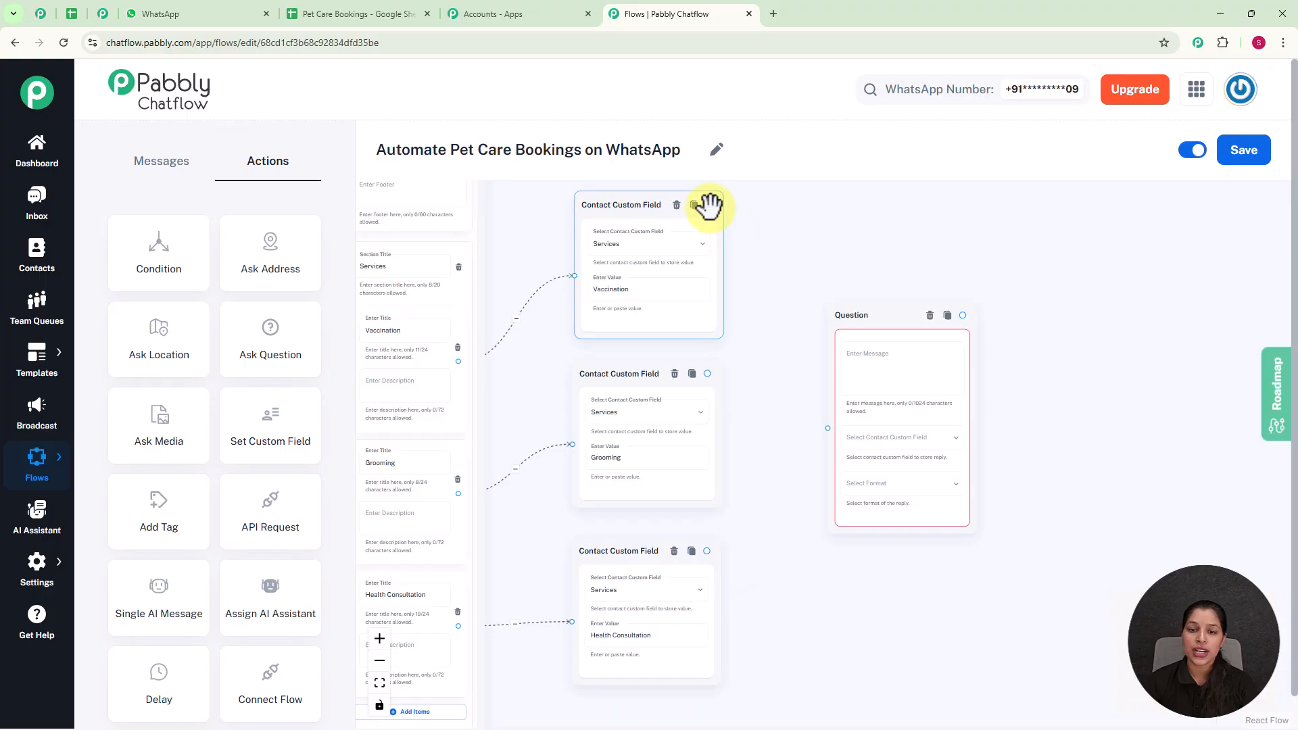
{"action": "left_click_drag", "start_coordinate": [710, 205], "coordinate": [828, 438]}
{"action": "left_click_drag", "start_coordinate": [708, 384], "coordinate": [828, 438]}
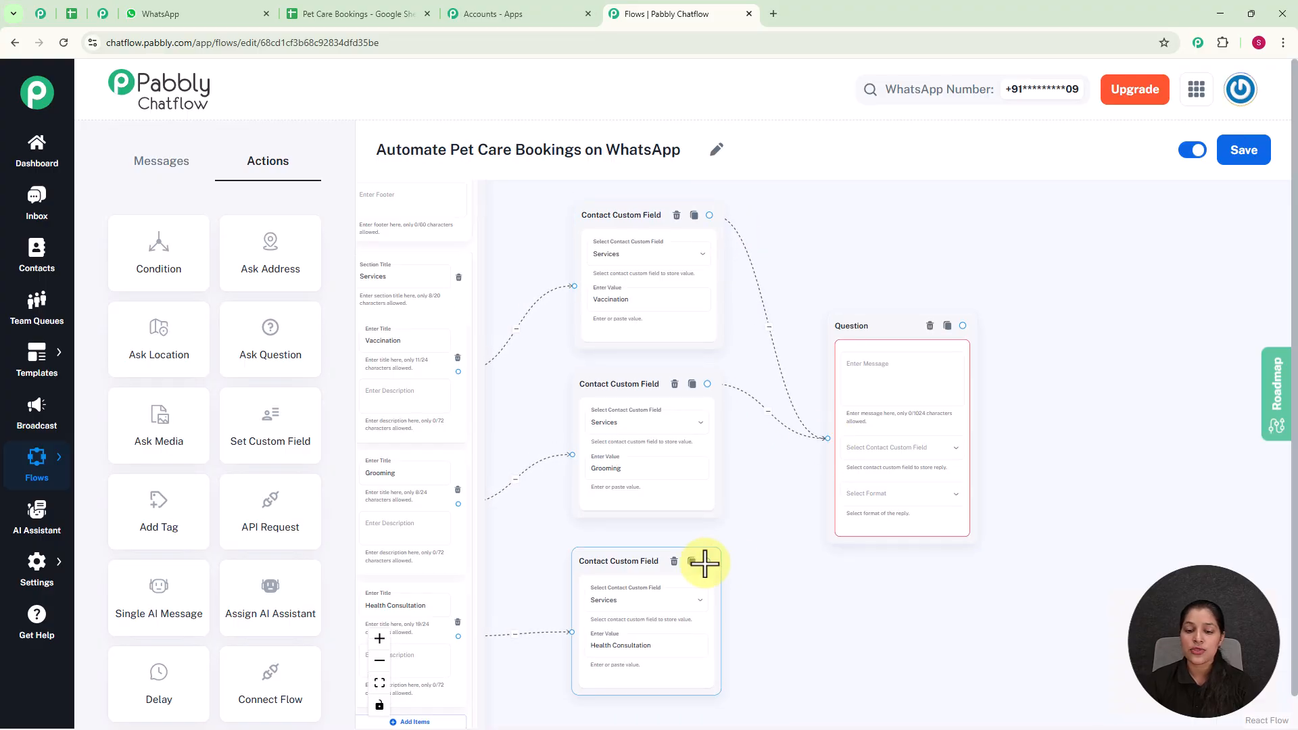
{"action": "left_click_drag", "start_coordinate": [707, 561], "coordinate": [830, 438]}
Enter "Please share pet’s name 🐾" as the Question node's message
{"action": "left_click", "coordinate": [884, 400]}
{"action": "scroll", "coordinate": [884, 400], "scroll_direction": "up", "scroll_amount": 2}
{"action": "left_click", "coordinate": [915, 386]}
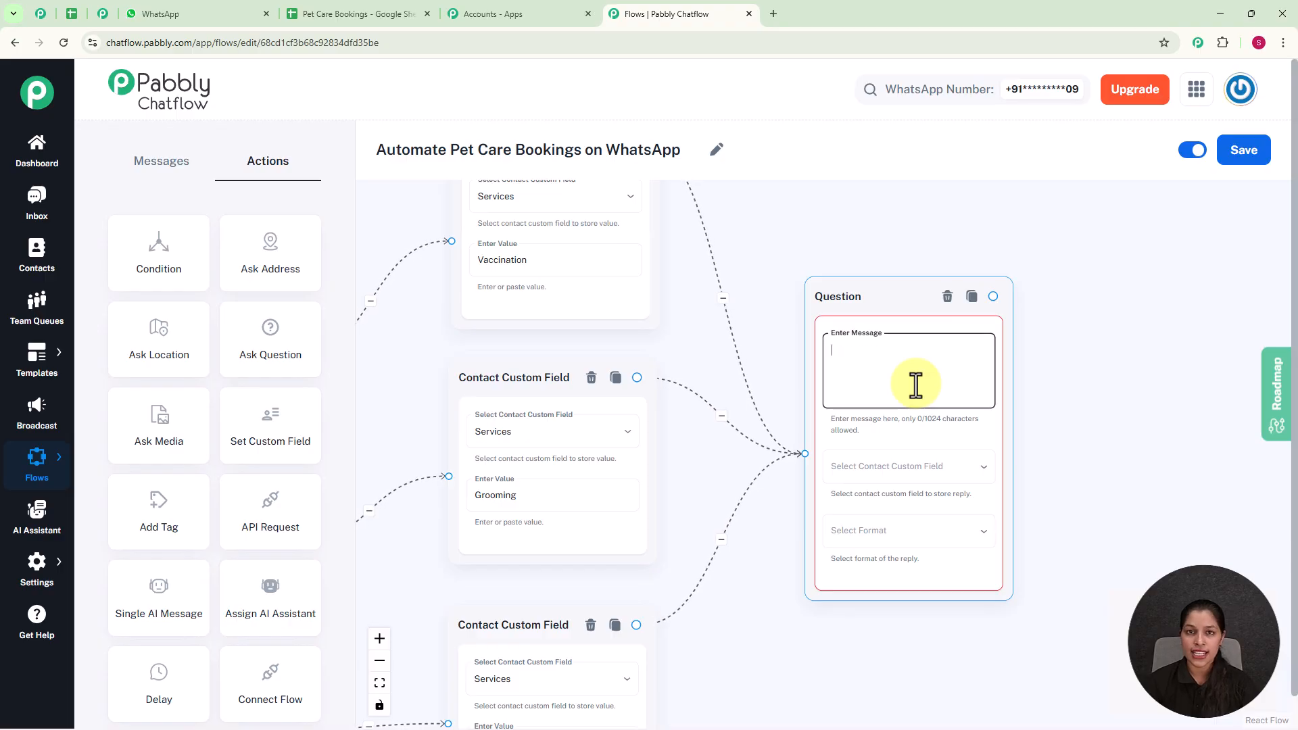
{"action": "type", "text": "Please share pet’s name 🐾"}
{"action": "scroll", "coordinate": [915, 385], "scroll_direction": "up", "scroll_amount": 2}
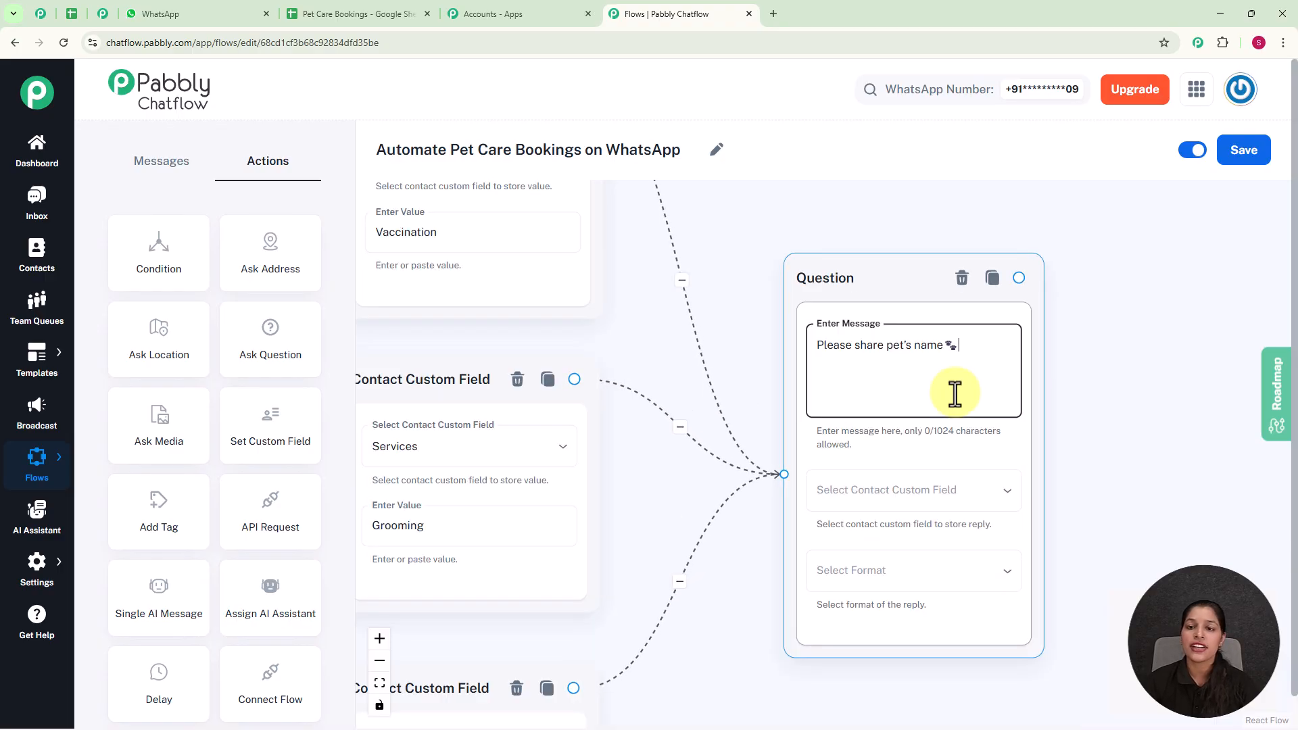
Store the pet's name question's reply in the Pet_Name custom field with the format Any
{"action": "left_click", "coordinate": [914, 491]}
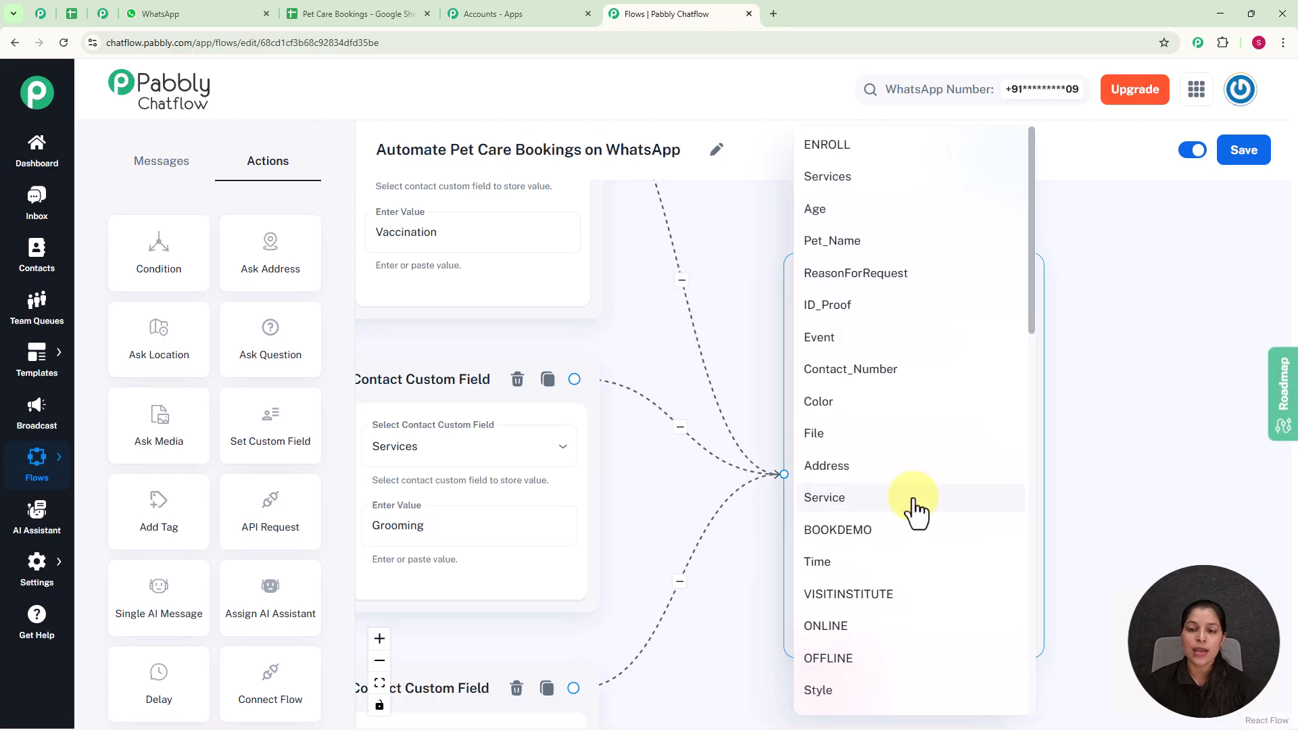
{"action": "left_click", "coordinate": [886, 253]}
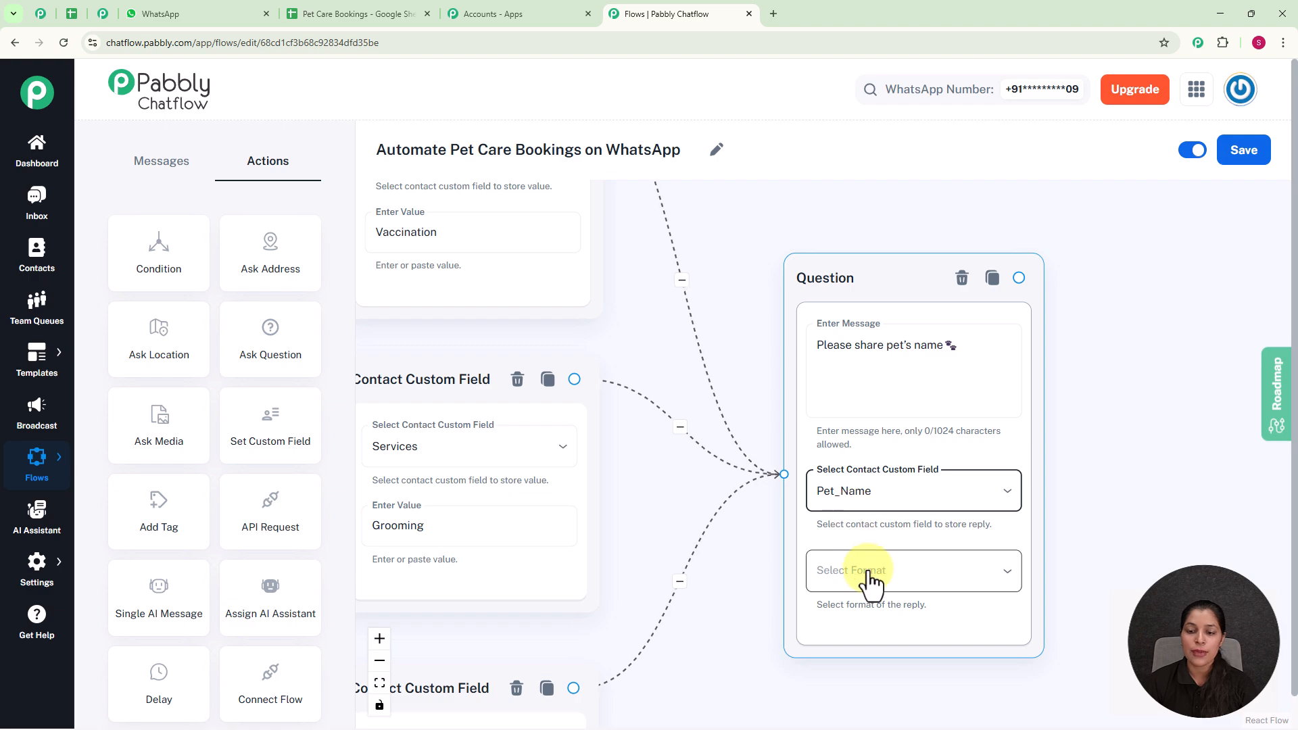
{"action": "left_click", "coordinate": [871, 580]}
{"action": "left_click", "coordinate": [822, 514]}
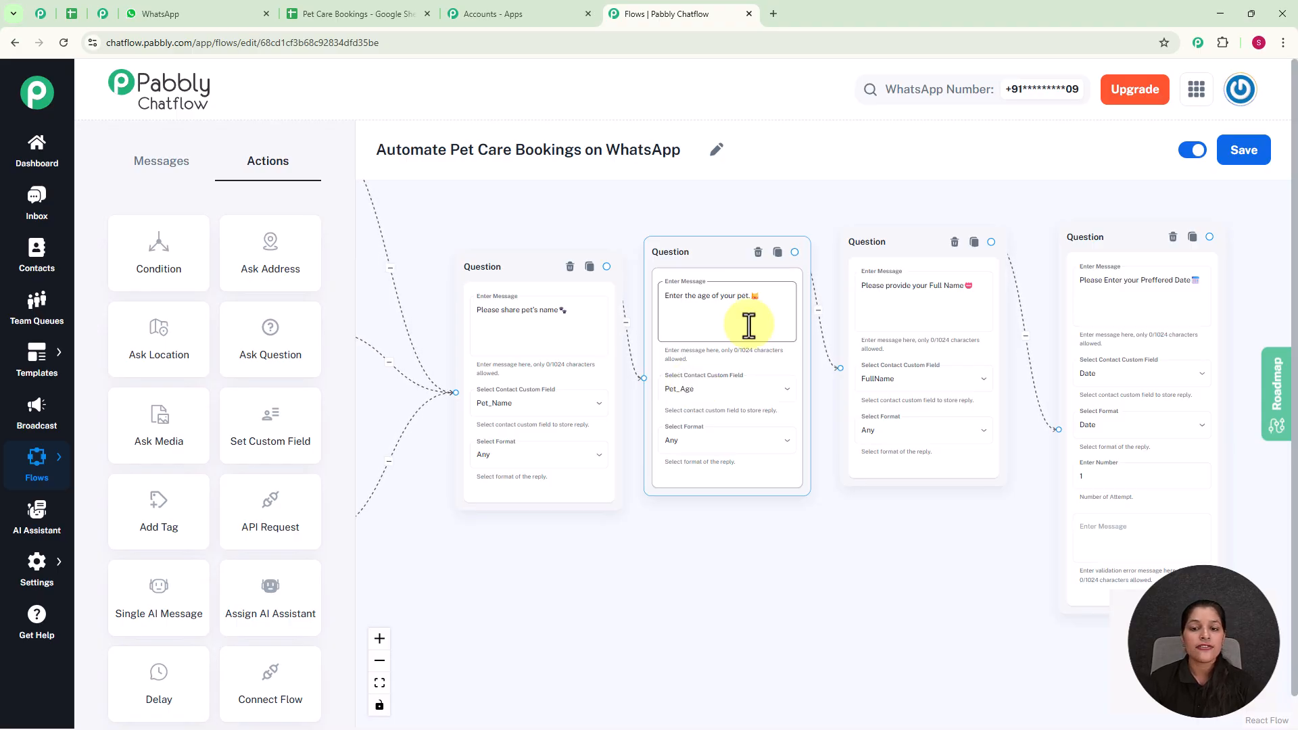
Examine the Question nodes for pet age, full name and preferred date, including their custom fields, formats and the date validation settings
{"action": "scroll", "coordinate": [749, 325], "scroll_direction": "up", "scroll_amount": 3}
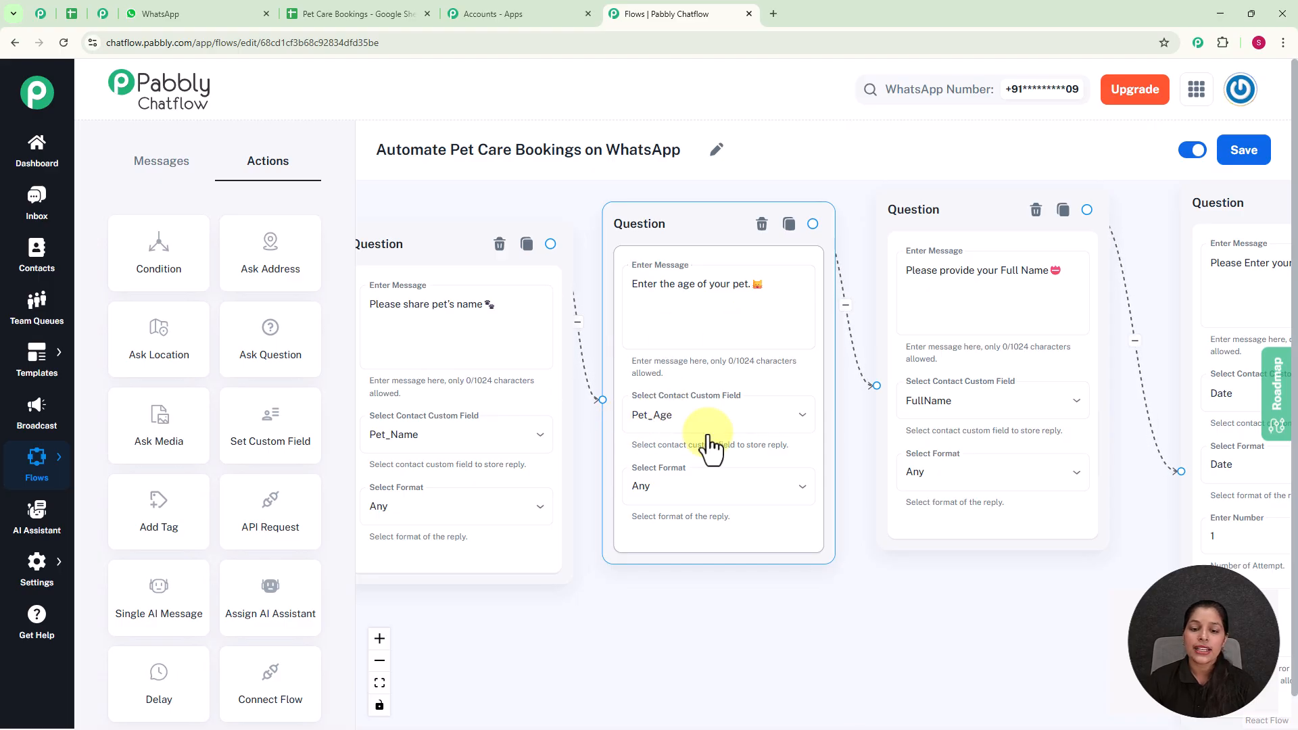
{"action": "scroll", "coordinate": [825, 501], "scroll_direction": "down", "scroll_amount": 2}
{"action": "left_click_drag", "start_coordinate": [1051, 557], "coordinate": [940, 563]}
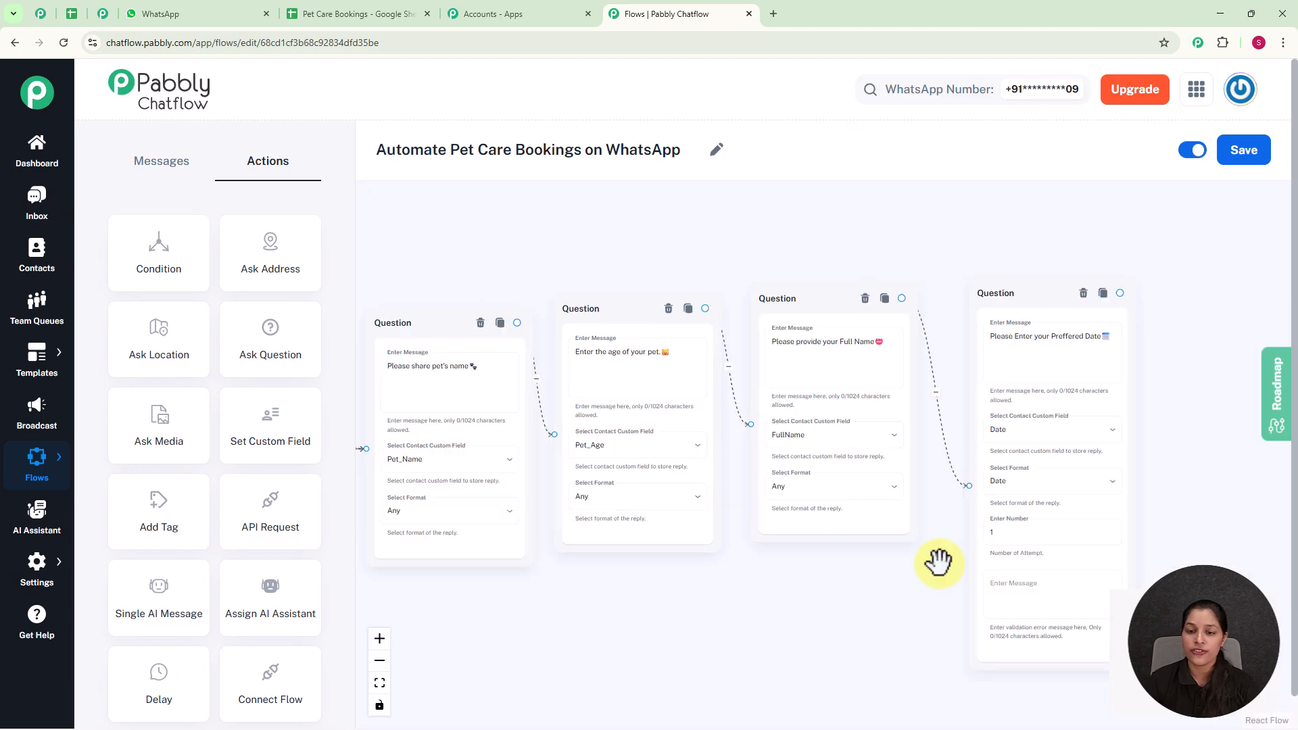
{"action": "scroll", "coordinate": [854, 446], "scroll_direction": "up", "scroll_amount": 2}
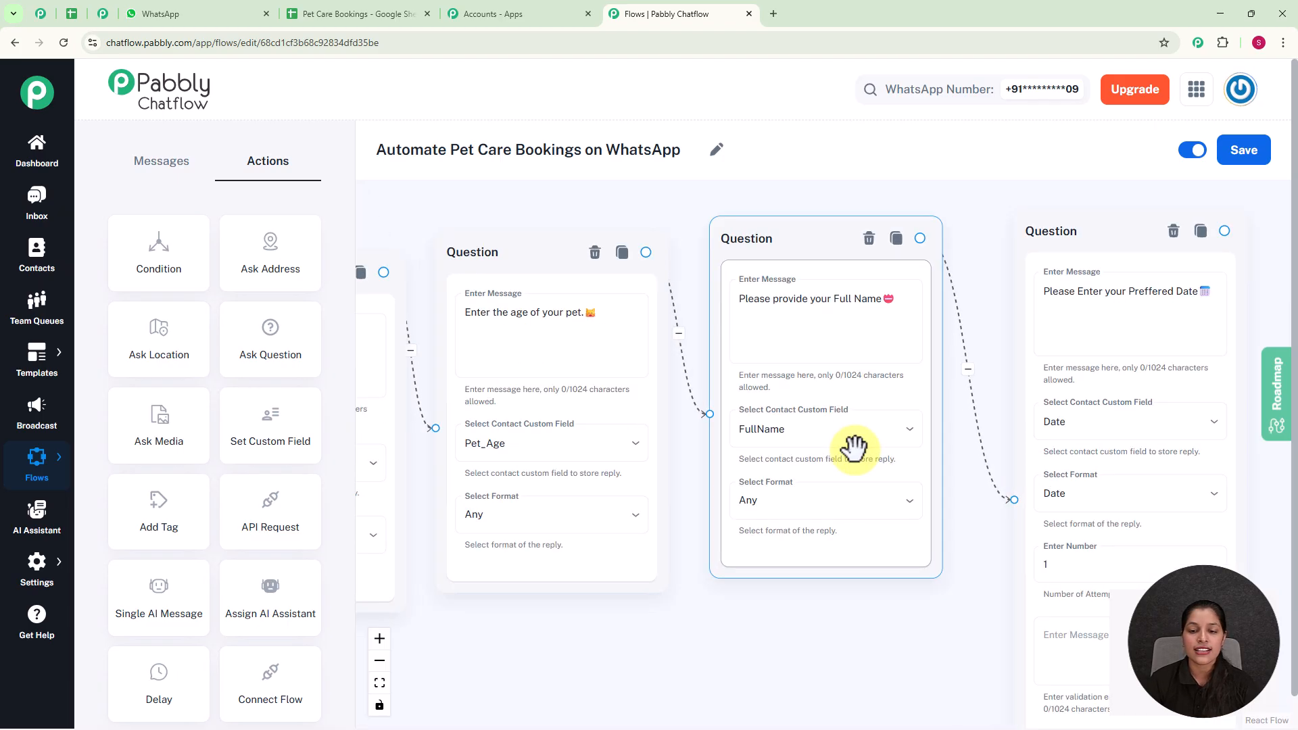
{"action": "scroll", "coordinate": [850, 458], "scroll_direction": "down", "scroll_amount": 1}
{"action": "scroll", "coordinate": [983, 499], "scroll_direction": "down", "scroll_amount": 2}
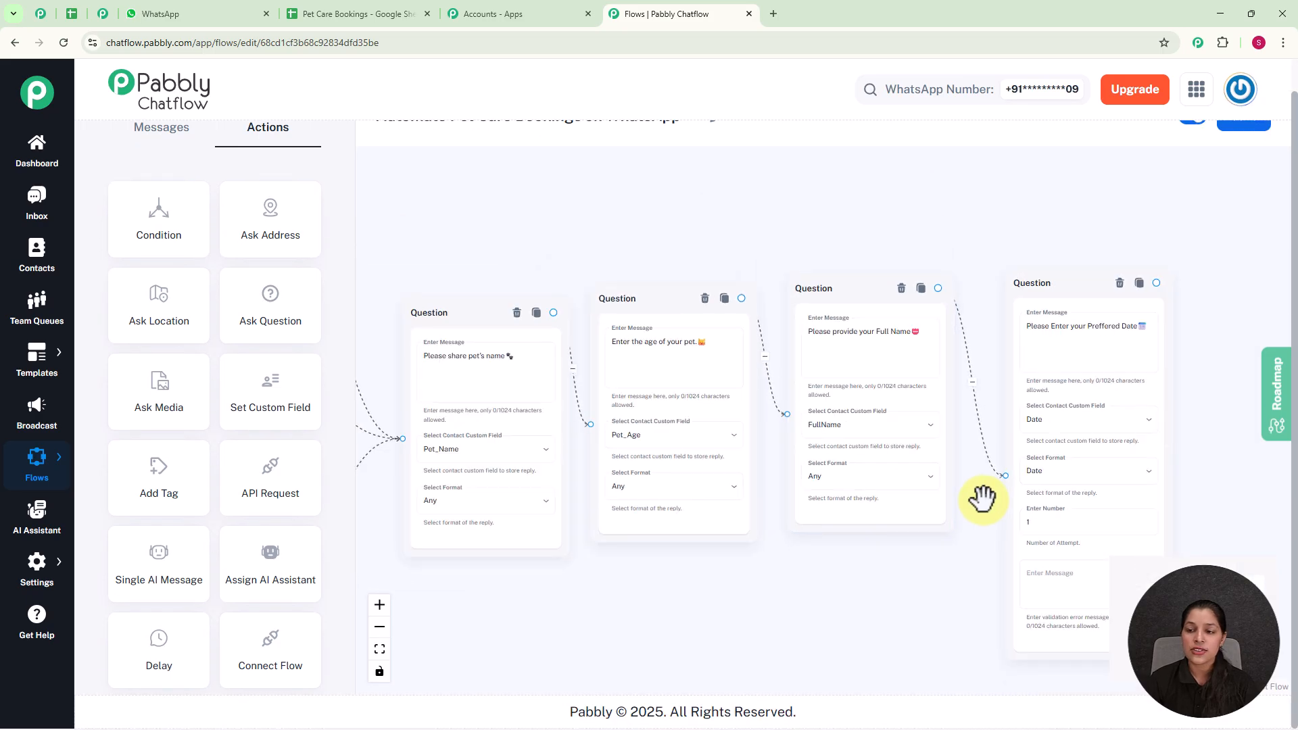
{"action": "left_click_drag", "start_coordinate": [1211, 449], "coordinate": [1044, 426]}
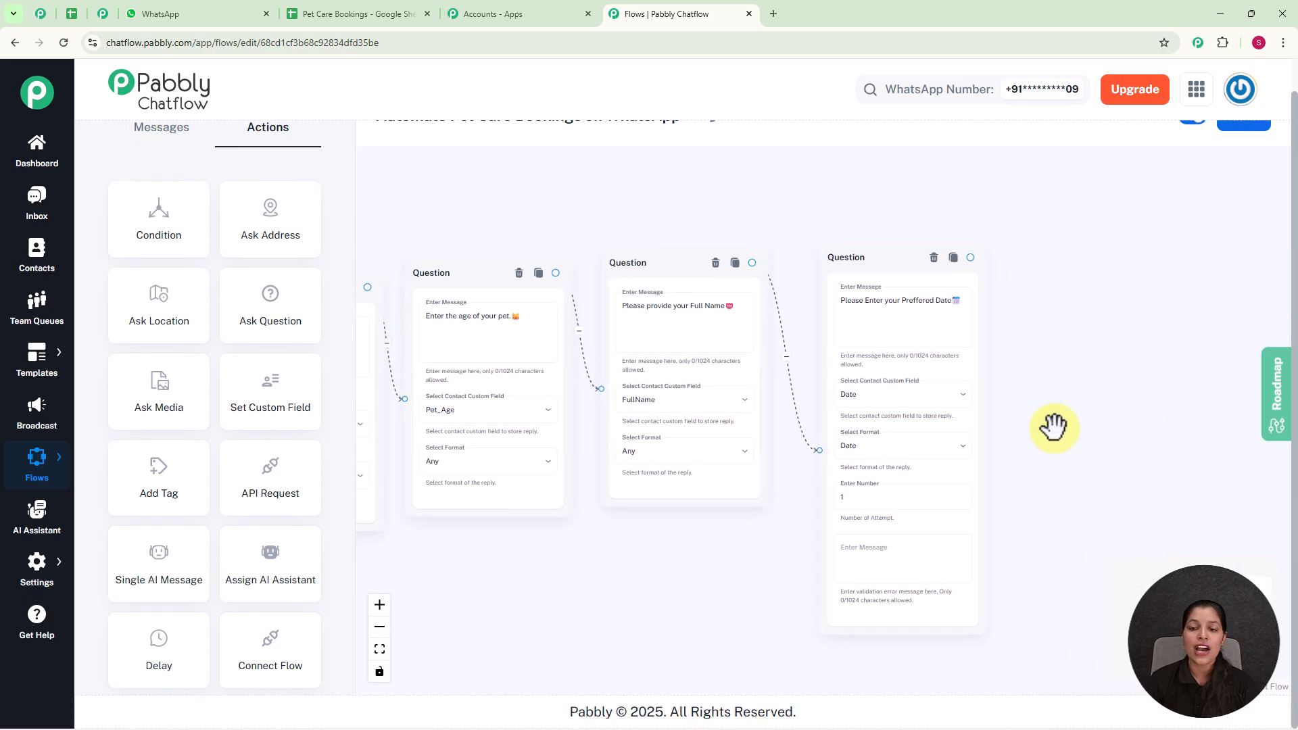
{"action": "scroll", "coordinate": [1052, 426], "scroll_direction": "up", "scroll_amount": 2}
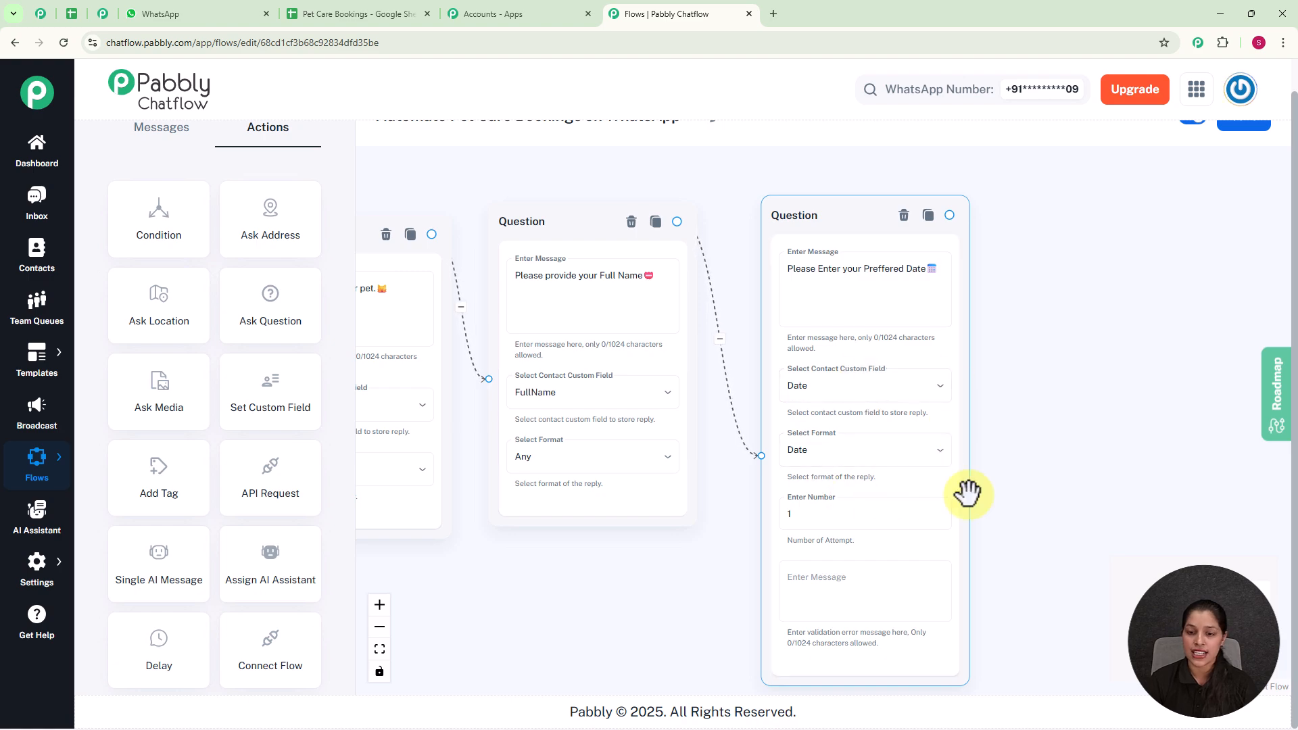
{"action": "left_click_drag", "start_coordinate": [1072, 512], "coordinate": [1067, 429]}
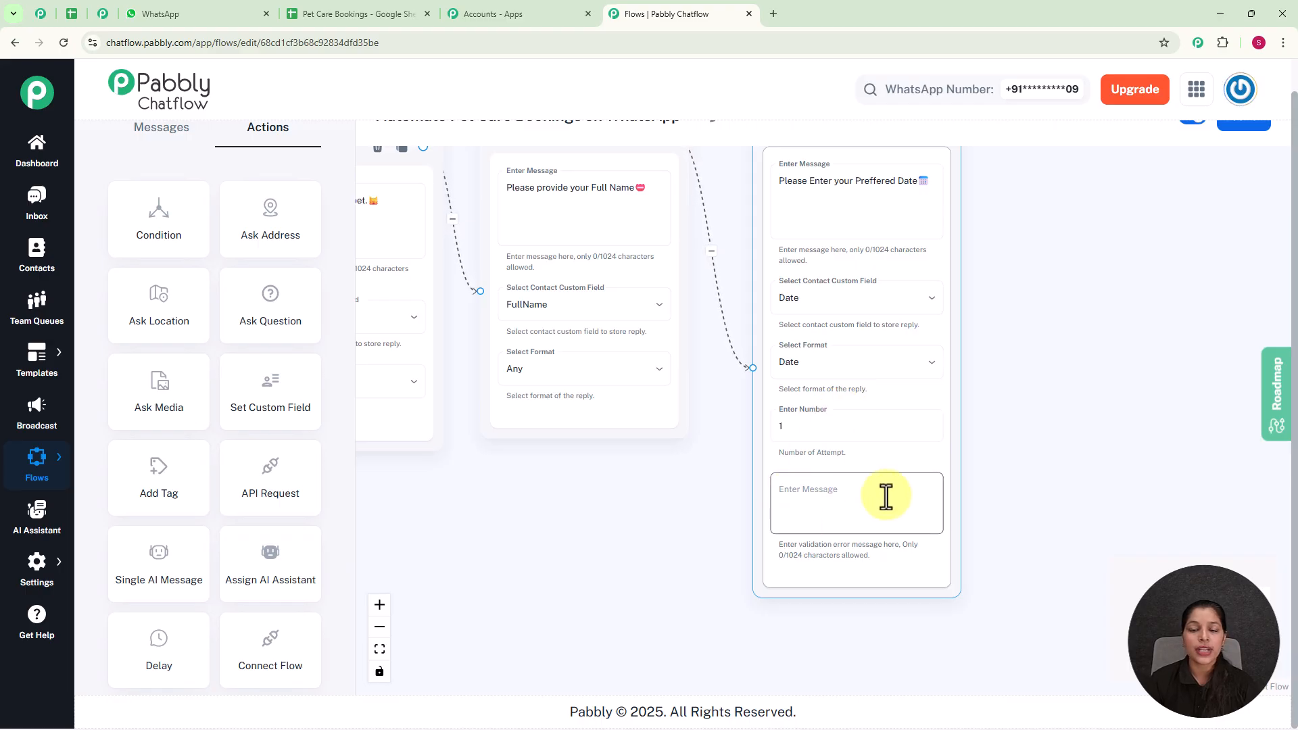
{"action": "scroll", "coordinate": [991, 413], "scroll_direction": "down", "scroll_amount": 5}
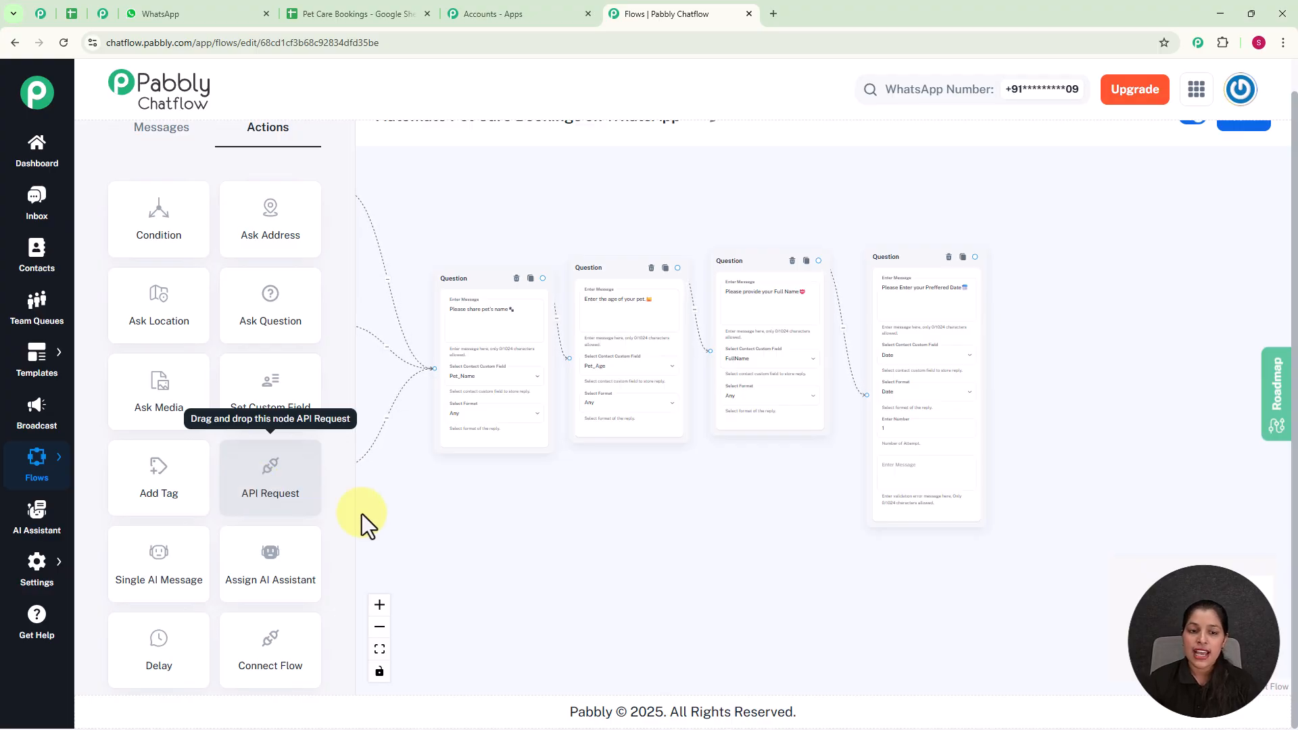
Add an API Request action after the preferred date Question node and connect that question to it
{"action": "scroll", "coordinate": [472, 529], "scroll_direction": "down", "scroll_amount": 4}
{"action": "left_click_drag", "start_coordinate": [599, 334], "coordinate": [813, 347]}
{"action": "left_click_drag", "start_coordinate": [397, 465], "coordinate": [821, 208]}
{"action": "scroll", "coordinate": [1006, 349], "scroll_direction": "up", "scroll_amount": 4}
{"action": "scroll", "coordinate": [1007, 348], "scroll_direction": "up", "scroll_amount": 3}
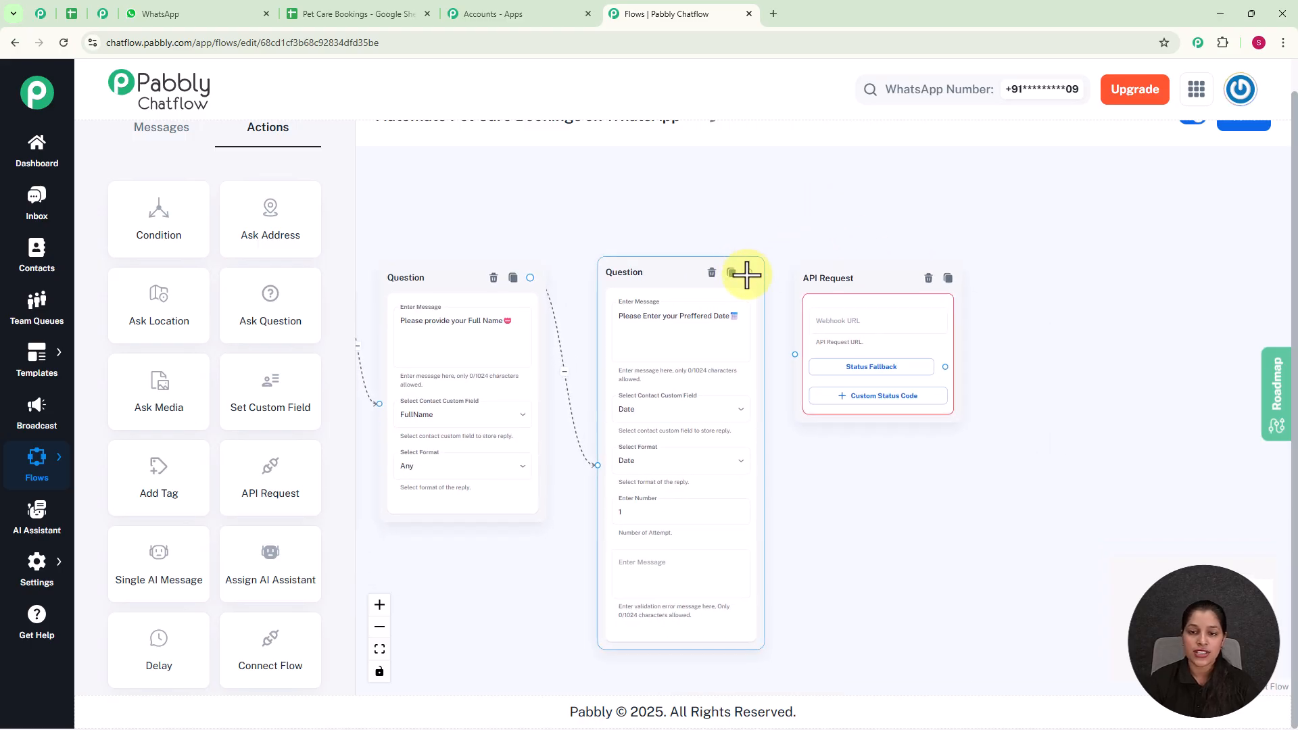
{"action": "left_click_drag", "start_coordinate": [748, 272], "coordinate": [796, 356]}
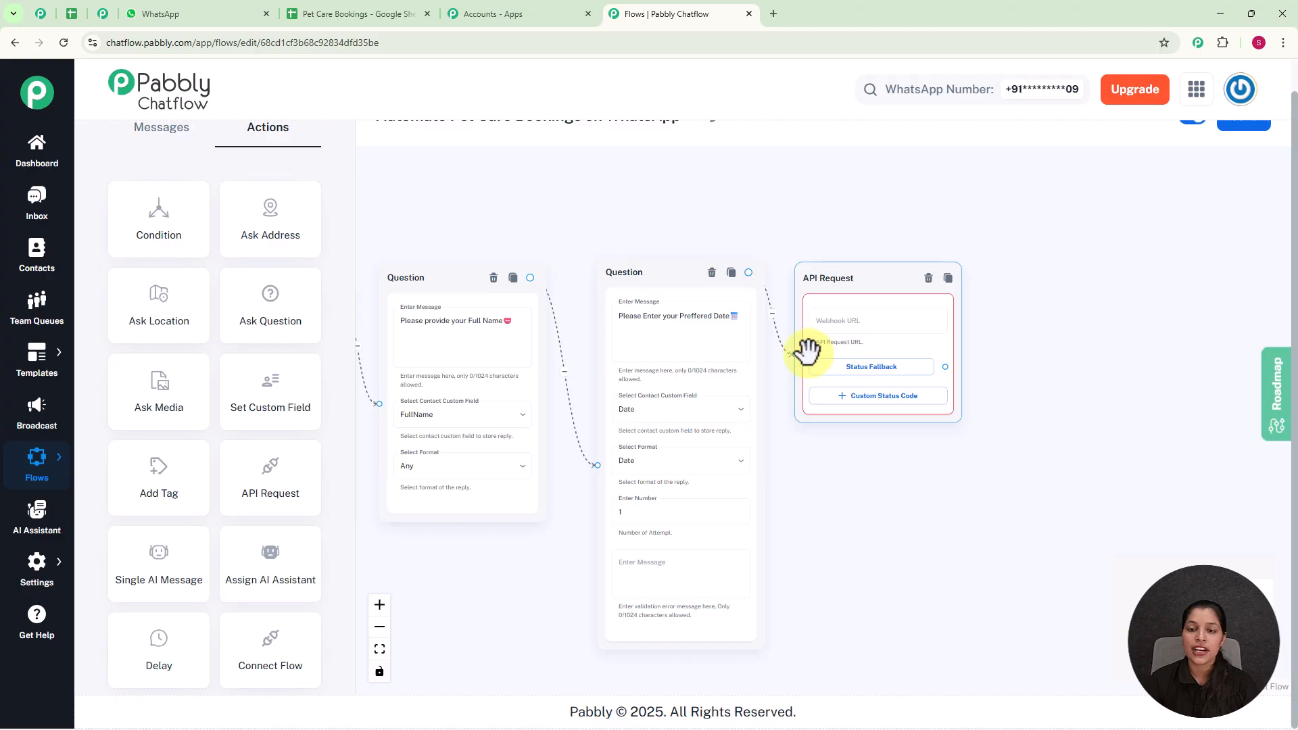
{"action": "scroll", "coordinate": [812, 346], "scroll_direction": "up", "scroll_amount": 1}
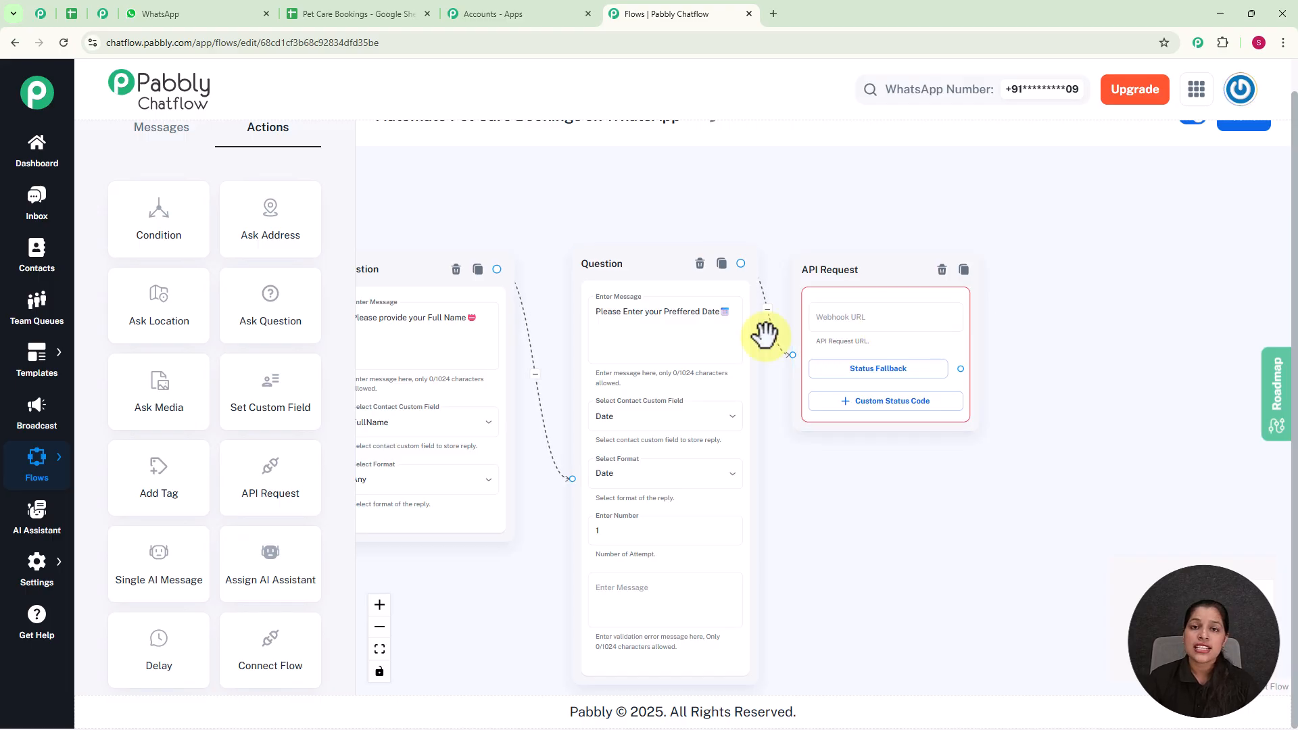
Switch to the Pabbly apps page and open Pabbly Connect
{"action": "left_click", "coordinate": [492, 15]}
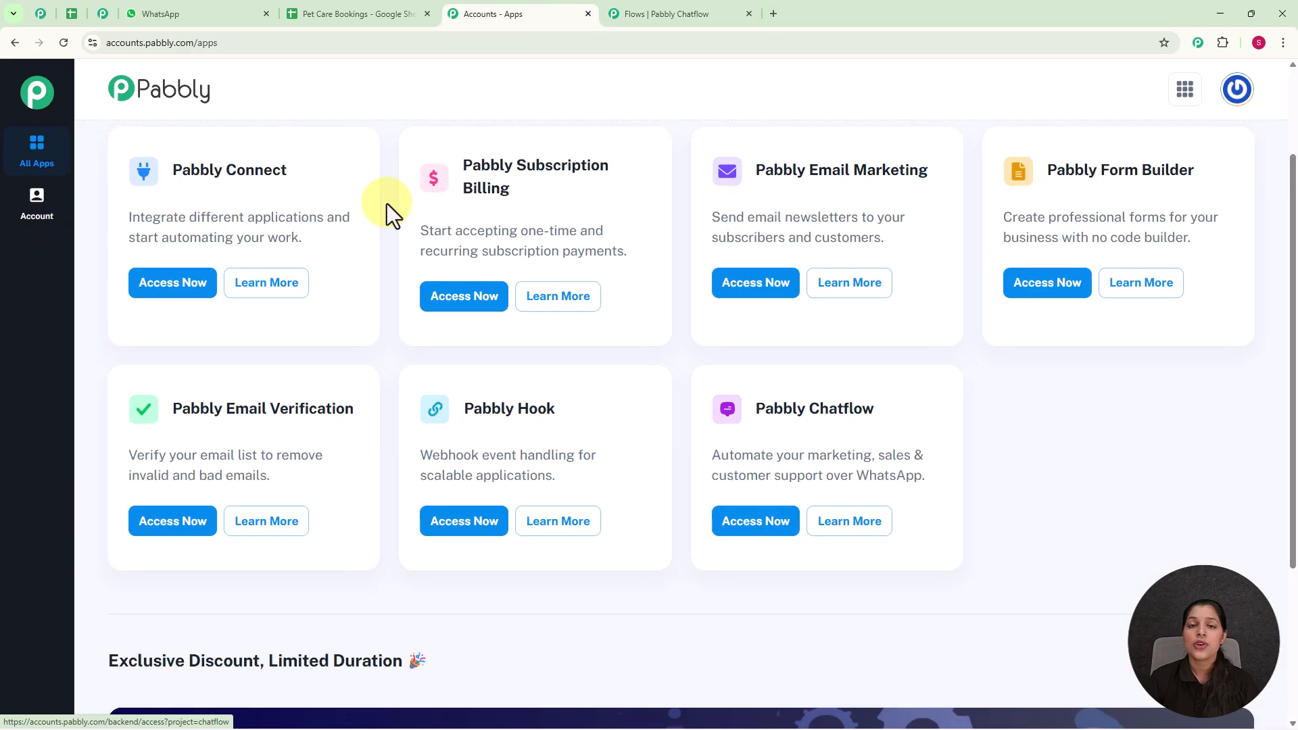
{"action": "scroll", "coordinate": [372, 178], "scroll_direction": "up", "scroll_amount": 2}
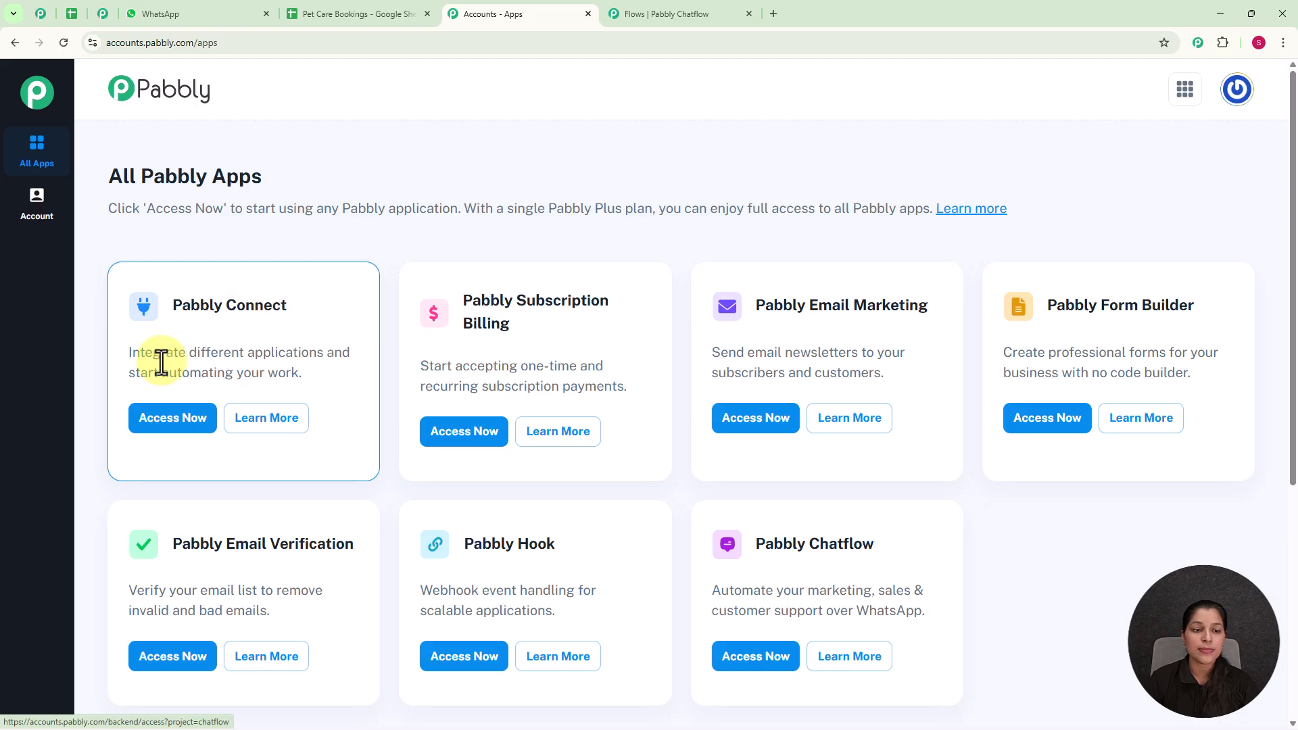
{"action": "left_click", "coordinate": [160, 428]}
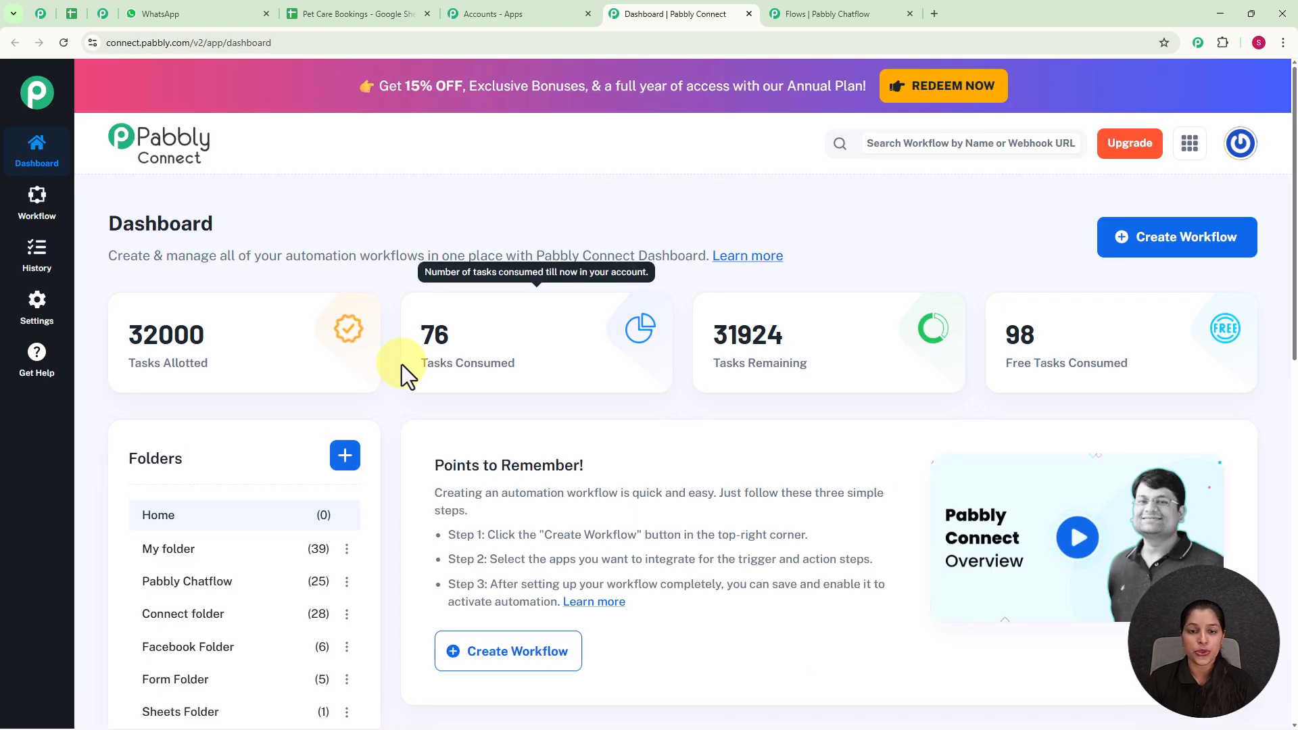
Create a workflow in the Classic builder named "Automate Pet Care Bookings on WhatsApp" in the Pabbly Chatflow folder
{"action": "mouse_move", "coordinate": [703, 295]}
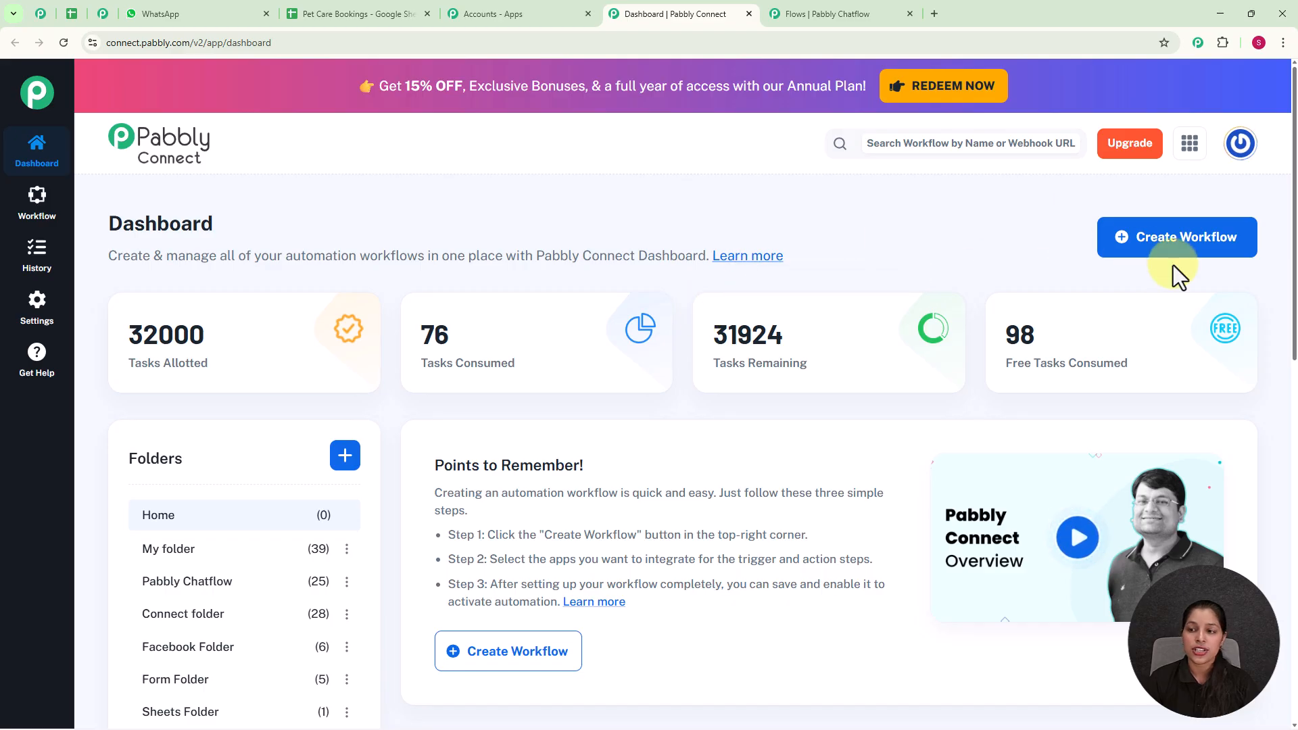
{"action": "left_click", "coordinate": [1178, 247]}
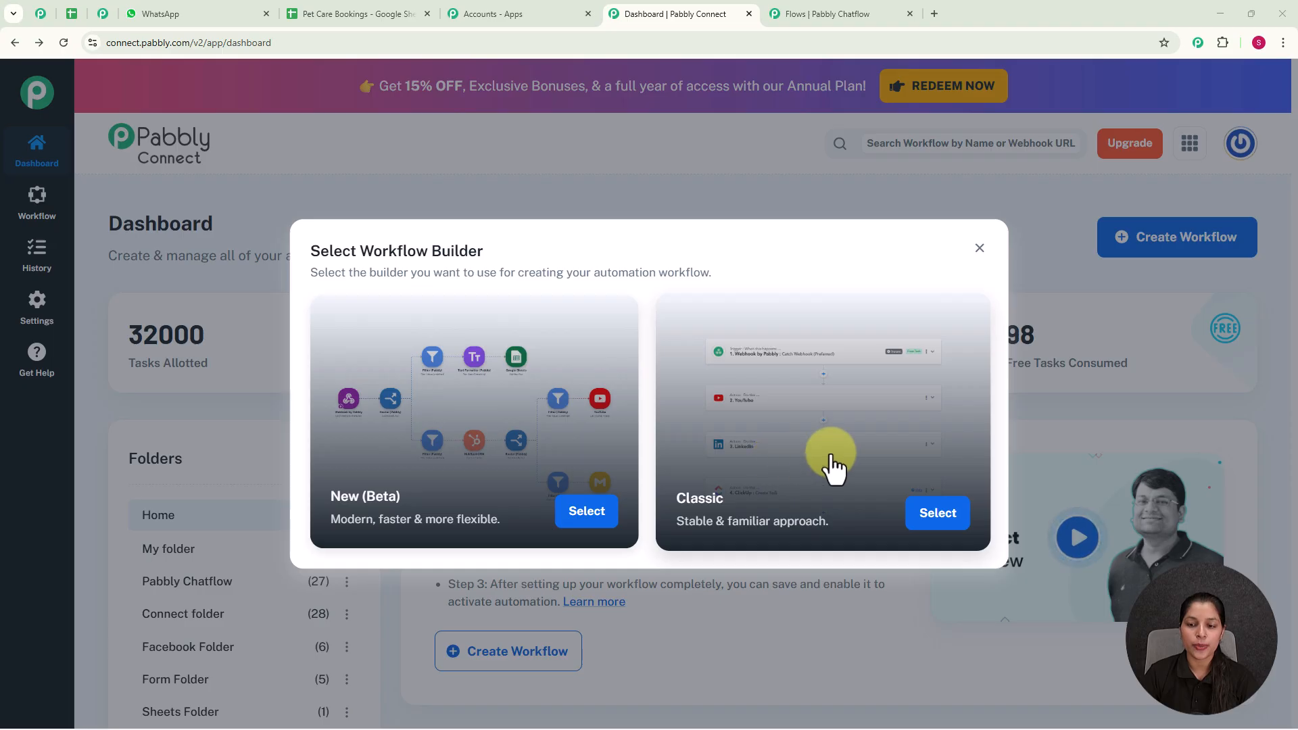
{"action": "left_click", "coordinate": [924, 522]}
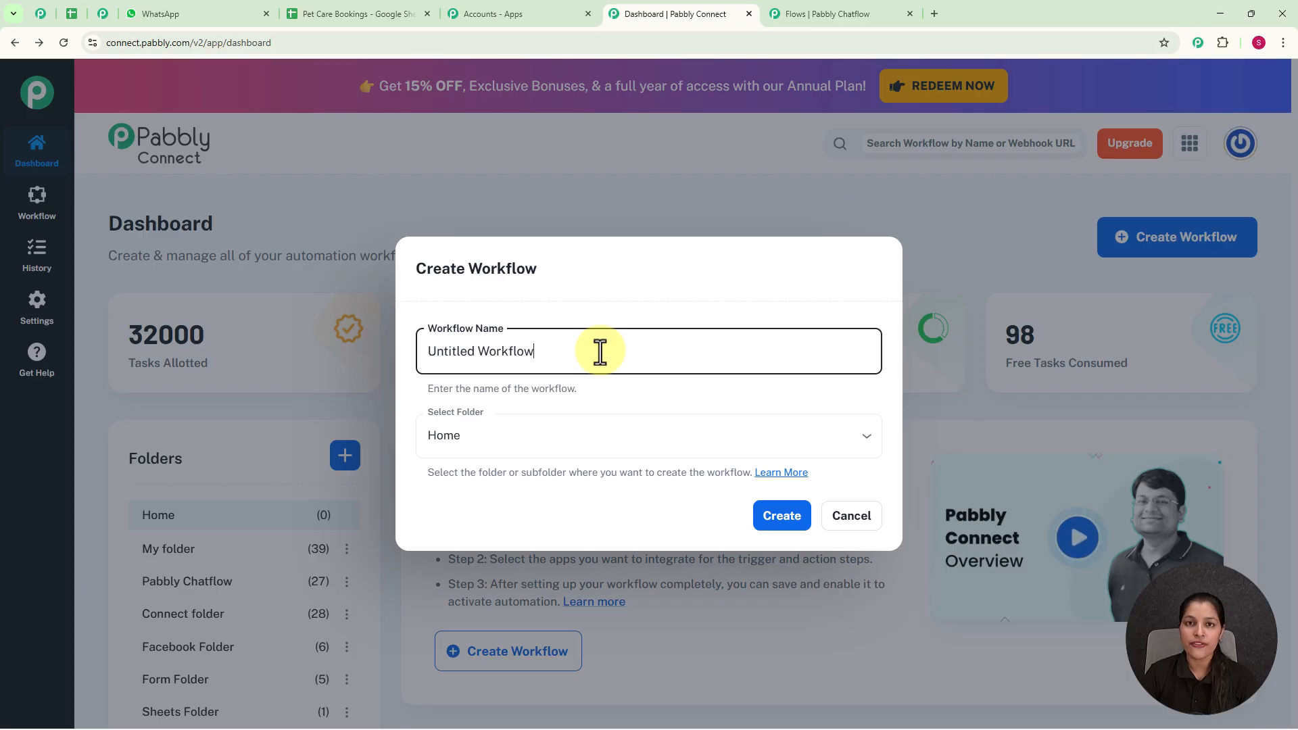
{"action": "key", "text": "ctrl+a"}
{"action": "type", "text": "Automate Pet Care Bookings on WhatsApp"}
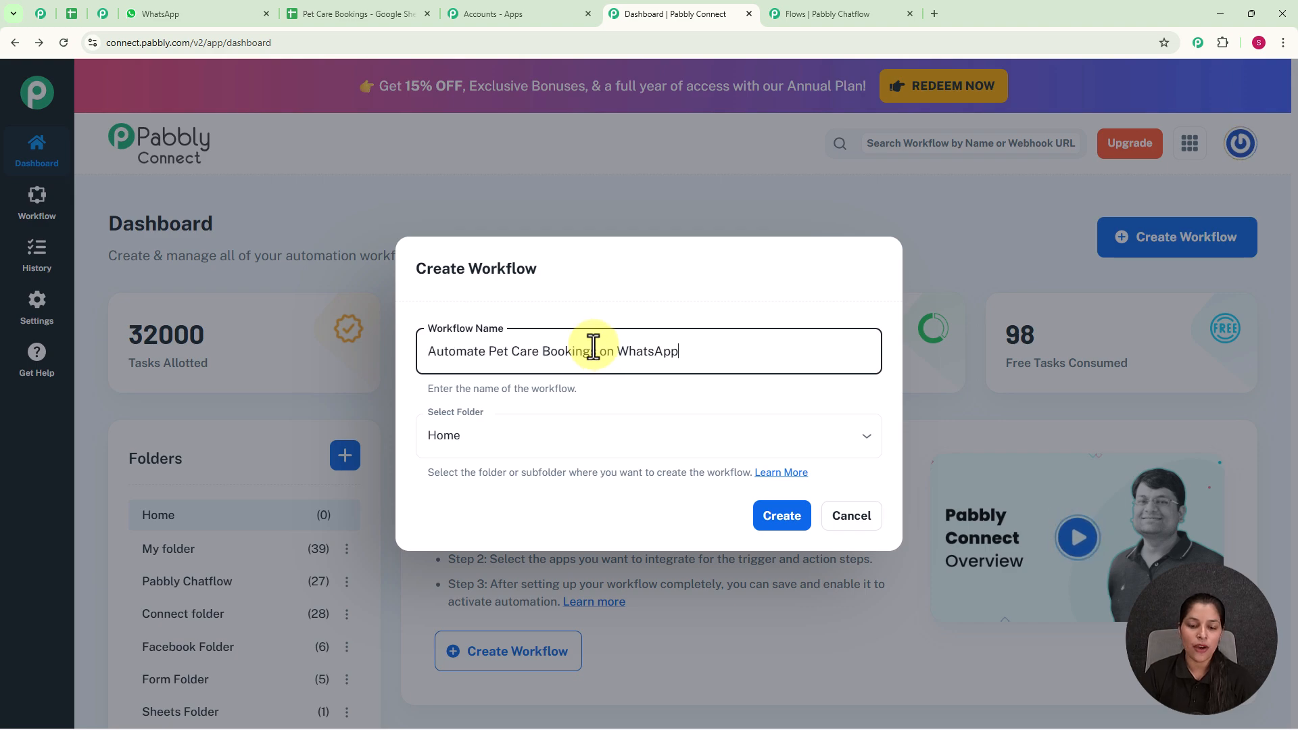
{"action": "left_click", "coordinate": [865, 445]}
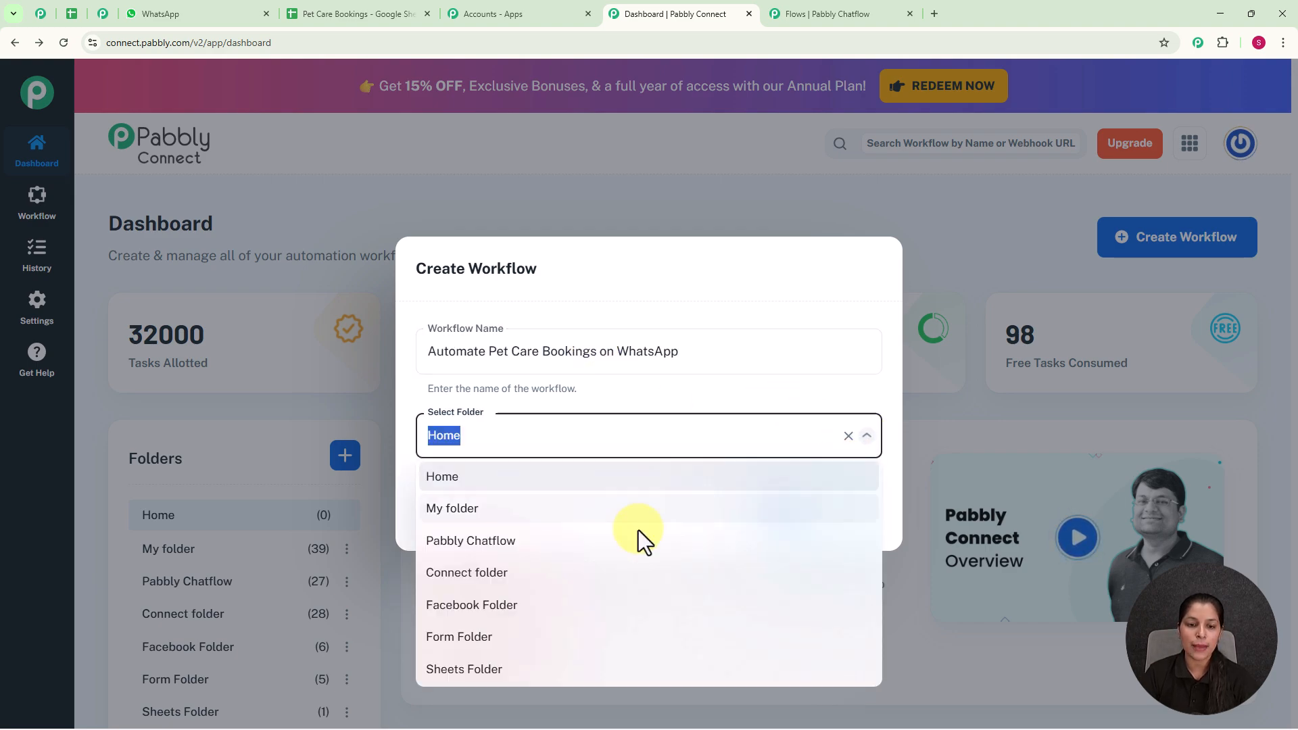
{"action": "left_click", "coordinate": [502, 542]}
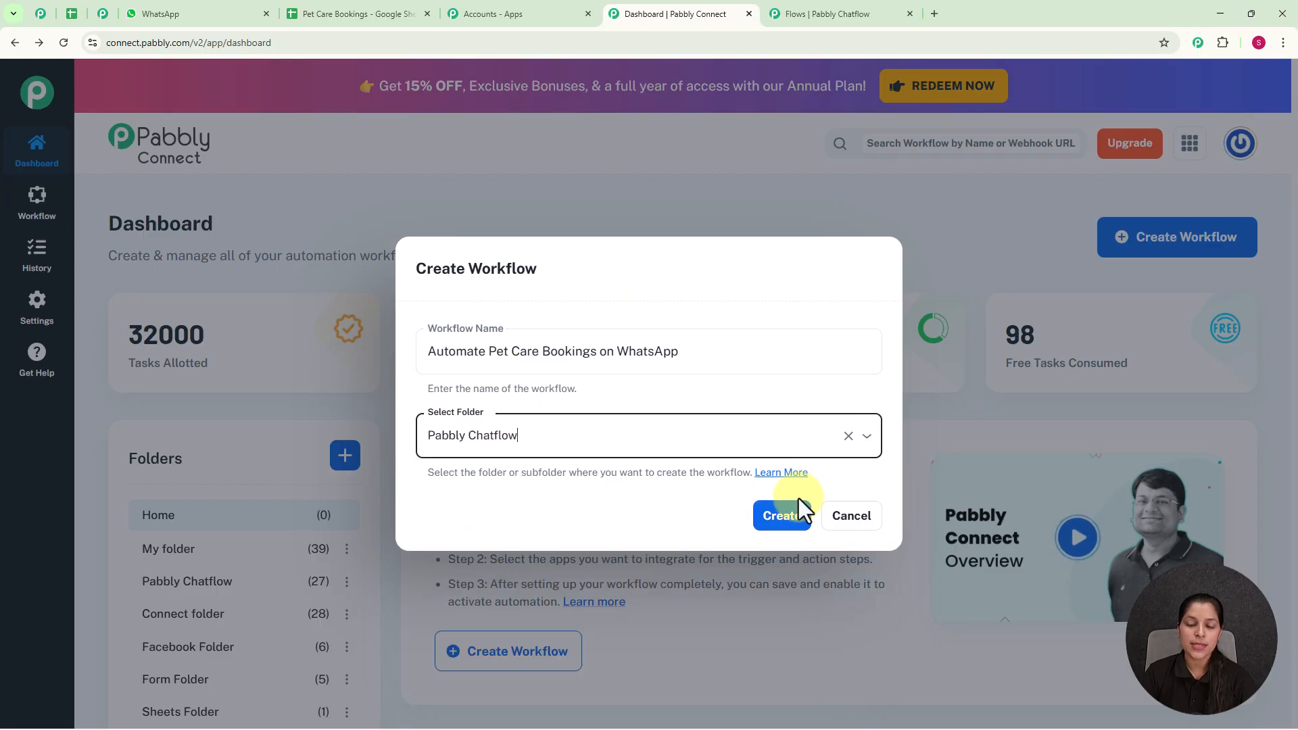
{"action": "left_click", "coordinate": [783, 522]}
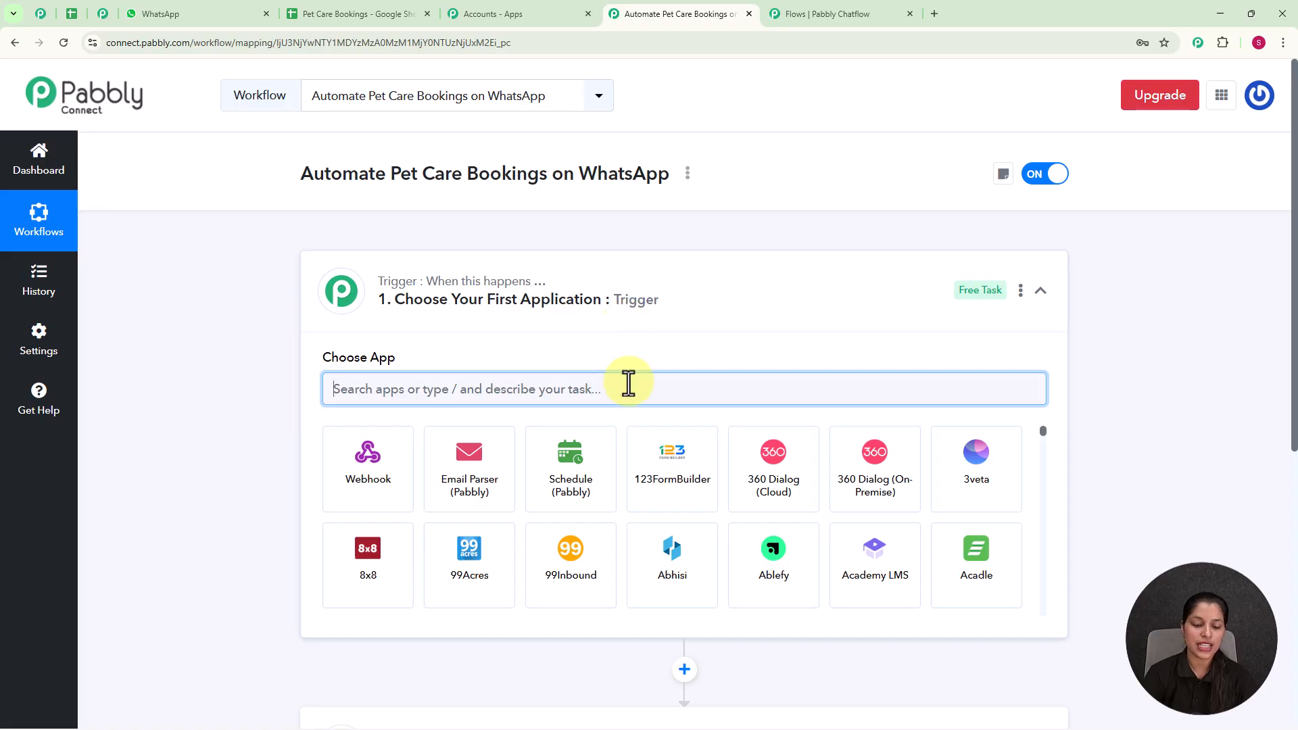
Set the workflow's trigger app to Pabbly Chatflow with the event New Message Received
{"action": "type", "text": "pa"}
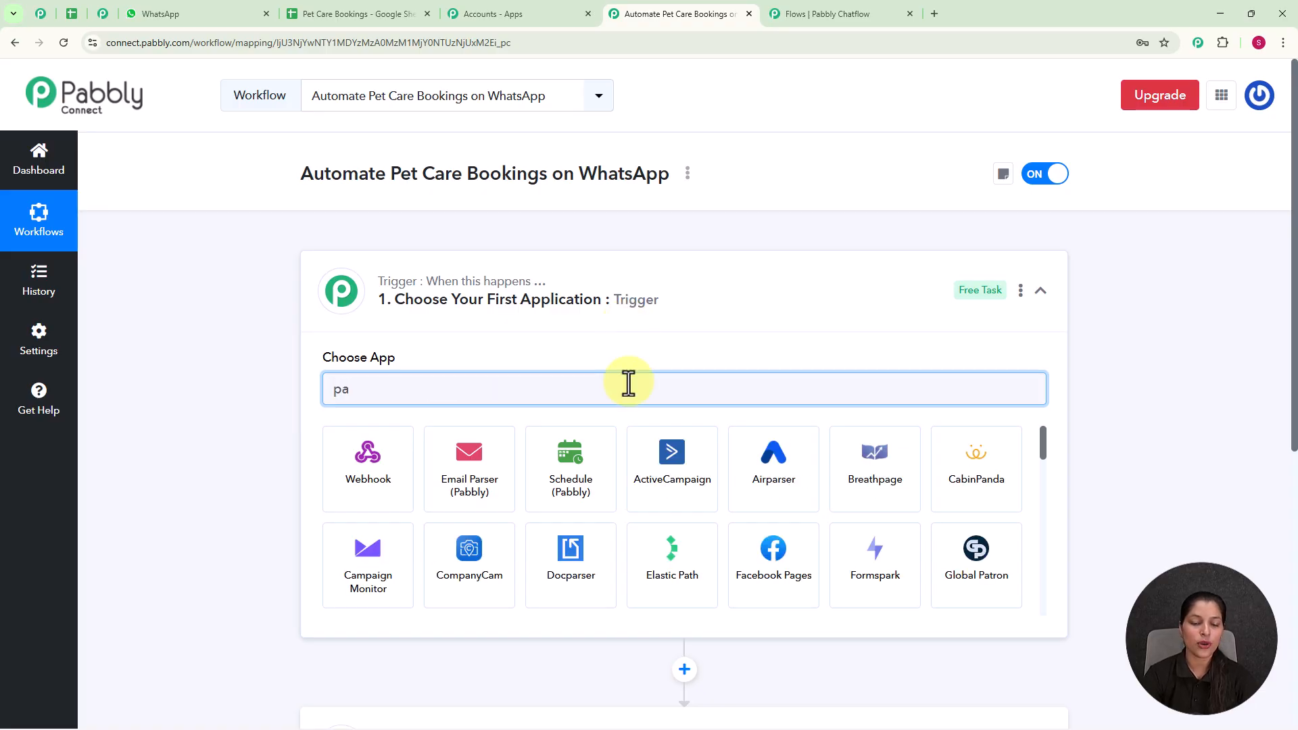
{"action": "type", "text": "bb"}
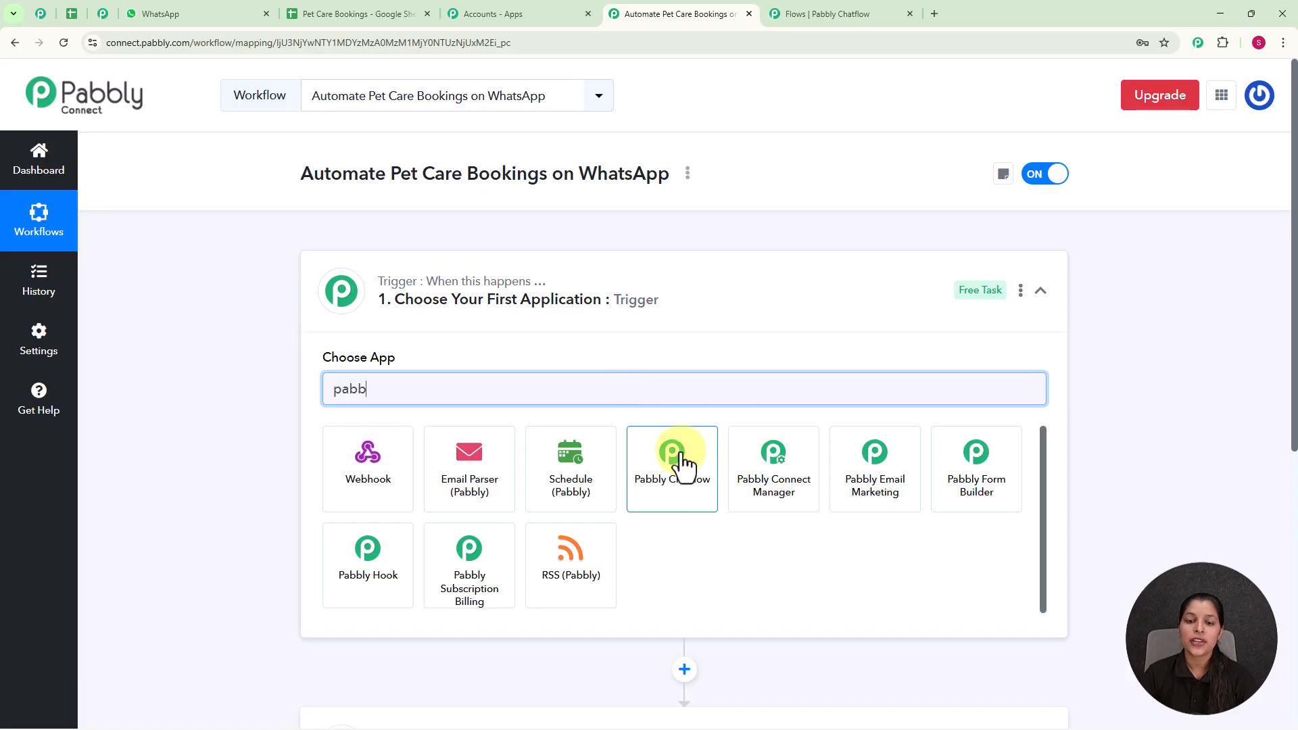
{"action": "left_click", "coordinate": [666, 481]}
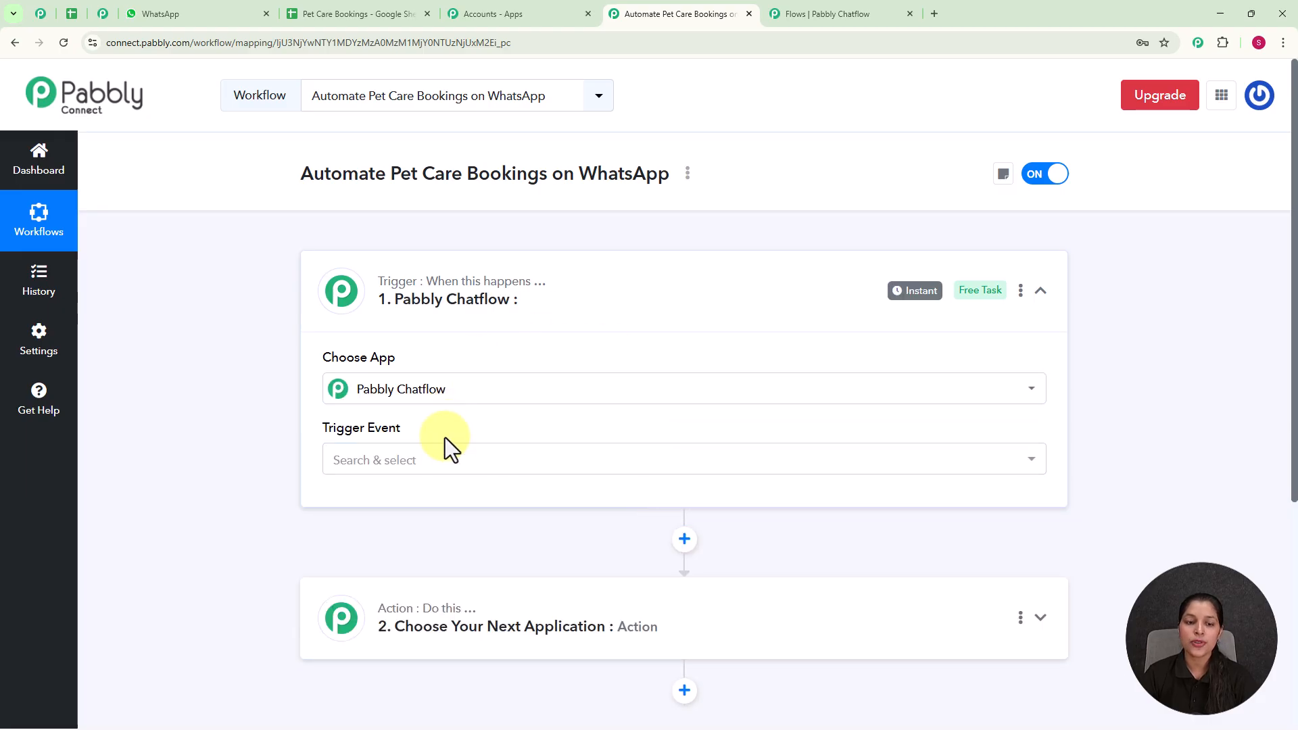
{"action": "left_click", "coordinate": [452, 467]}
{"action": "left_click", "coordinate": [440, 591]}
{"action": "scroll", "coordinate": [517, 497], "scroll_direction": "down", "scroll_amount": 2}
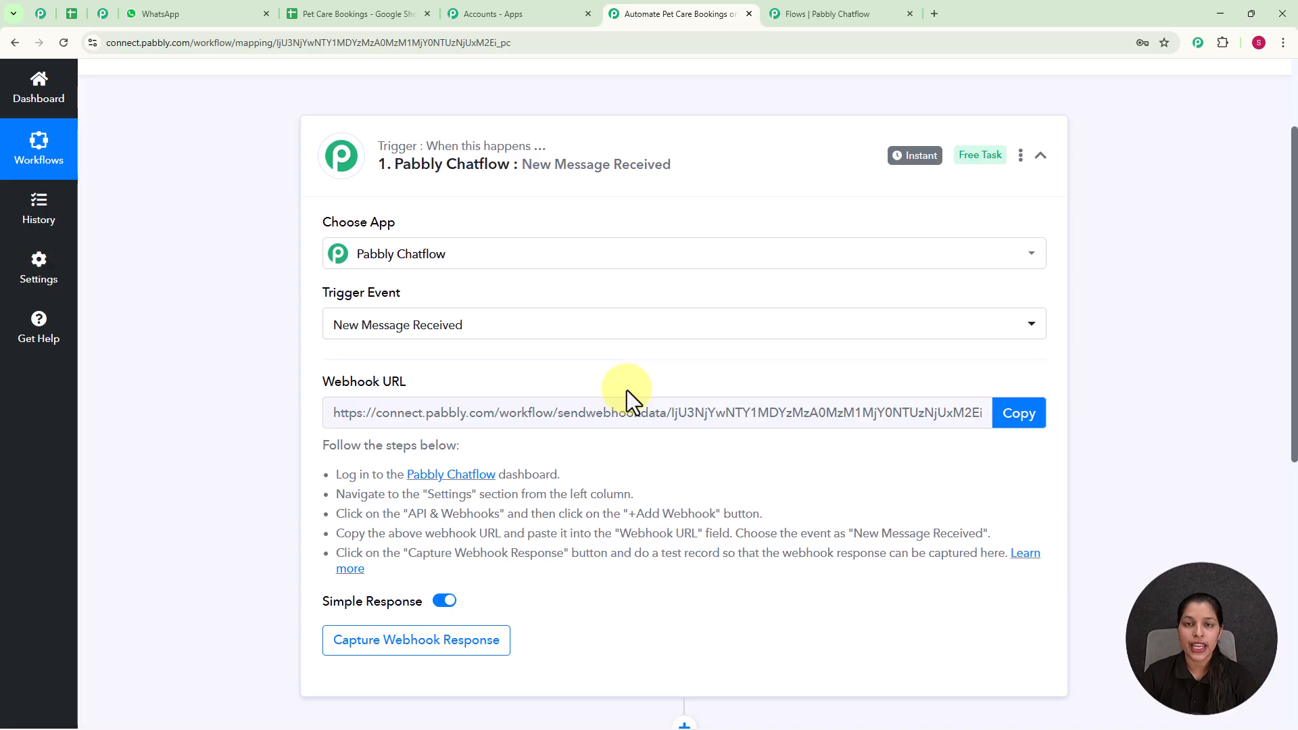
Copy the trigger's webhook URL and, back in Pabbly Chatflow, set the API Request to POST with that URL
{"action": "left_click", "coordinate": [1014, 415]}
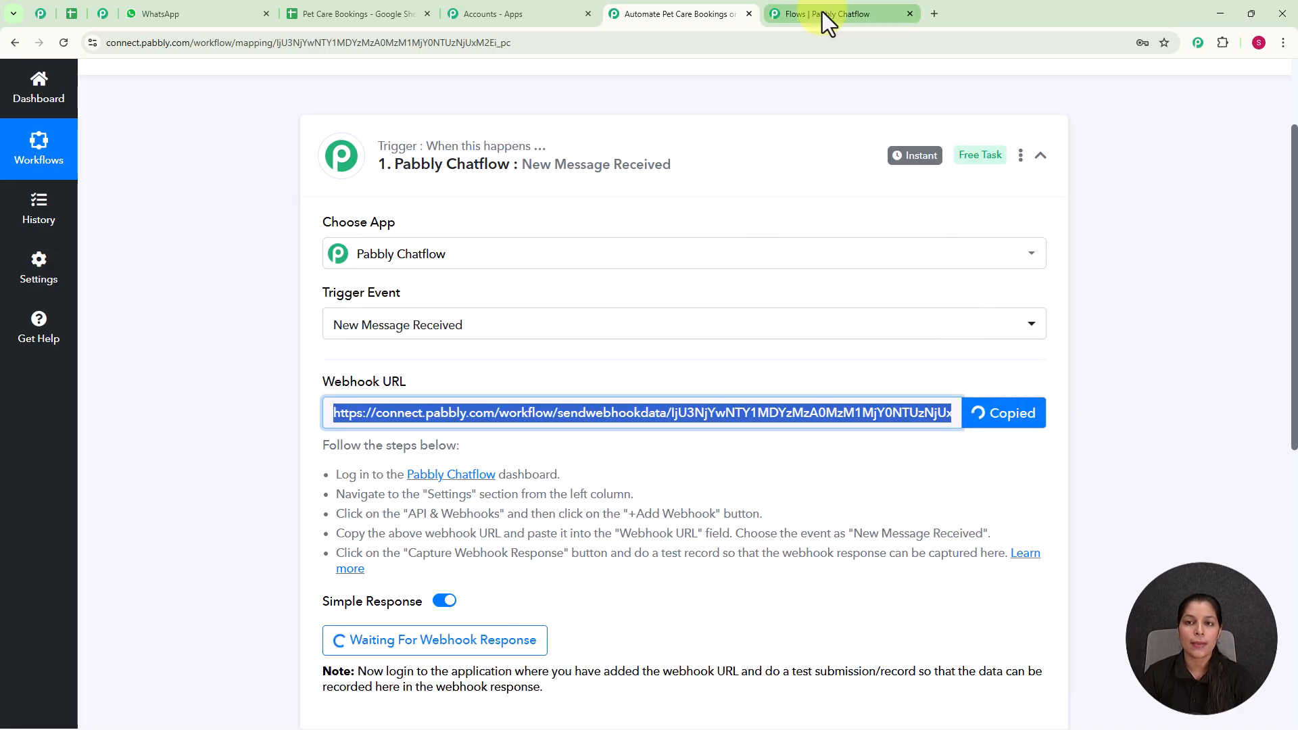
{"action": "left_click", "coordinate": [822, 12]}
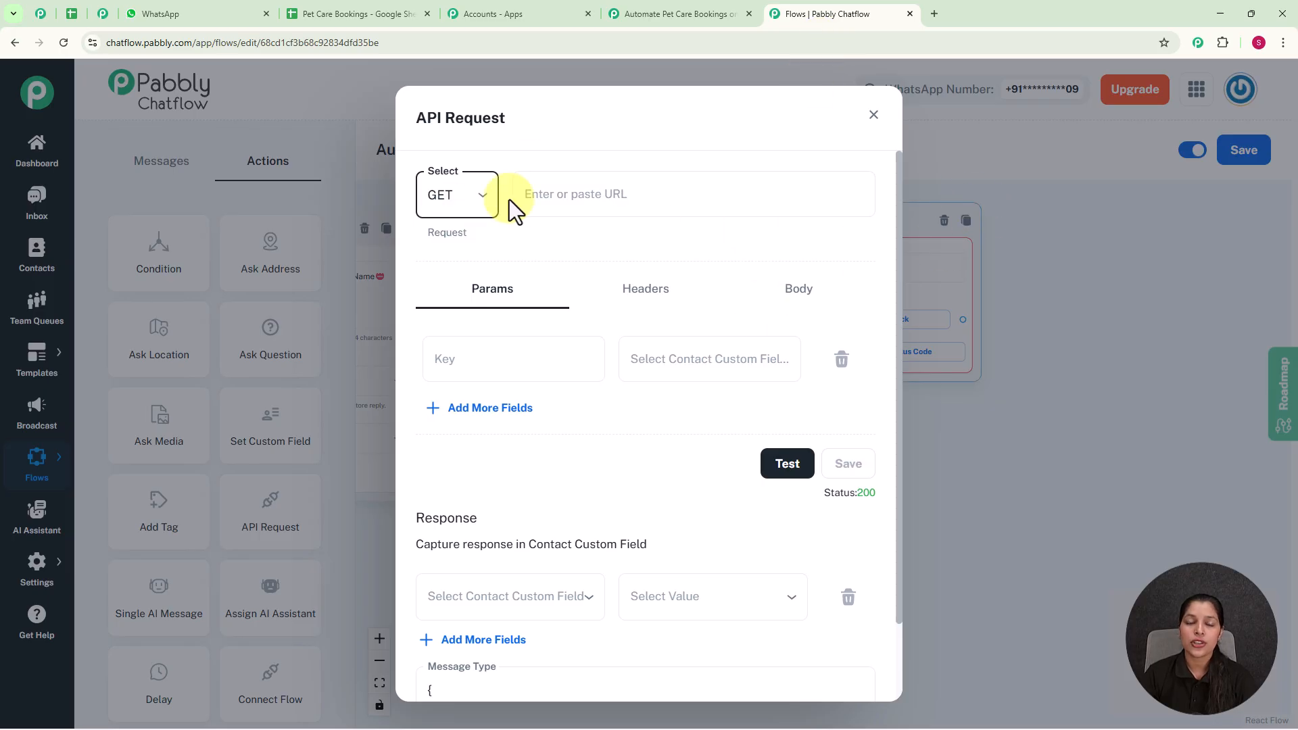
{"action": "left_click", "coordinate": [472, 216]}
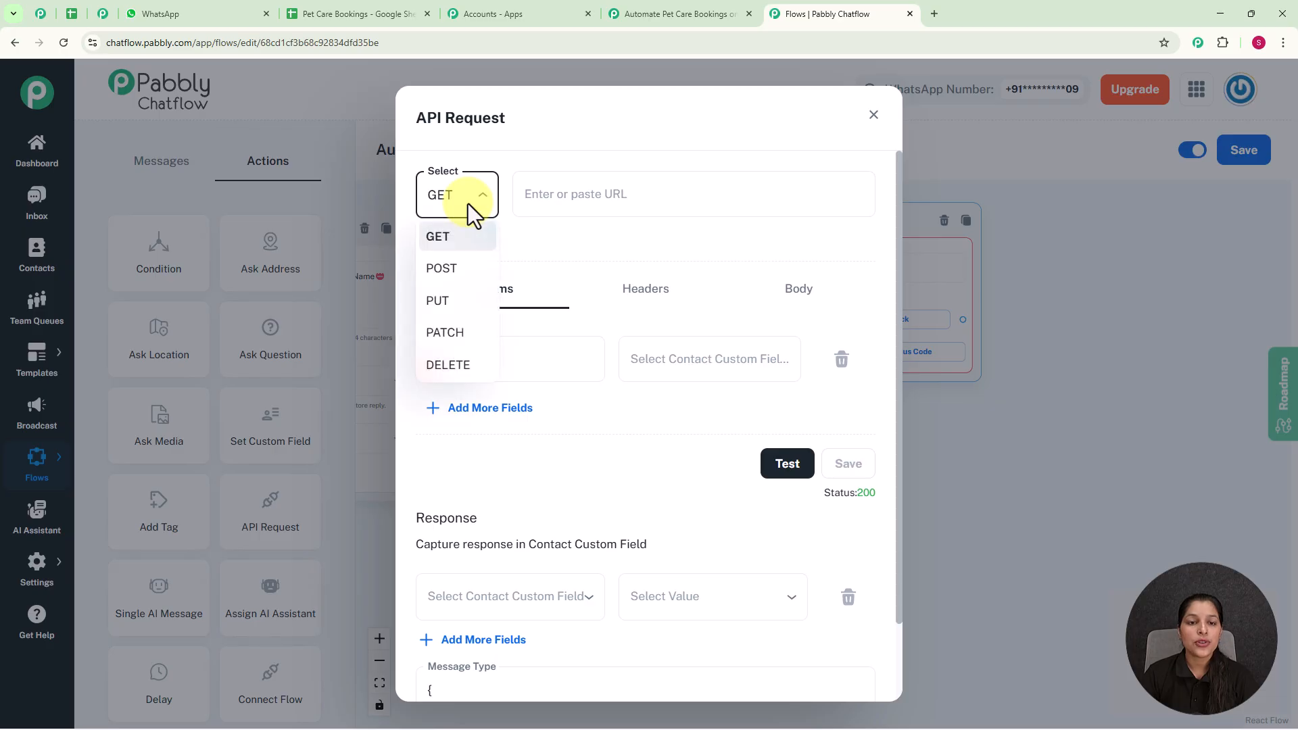
{"action": "left_click", "coordinate": [452, 272]}
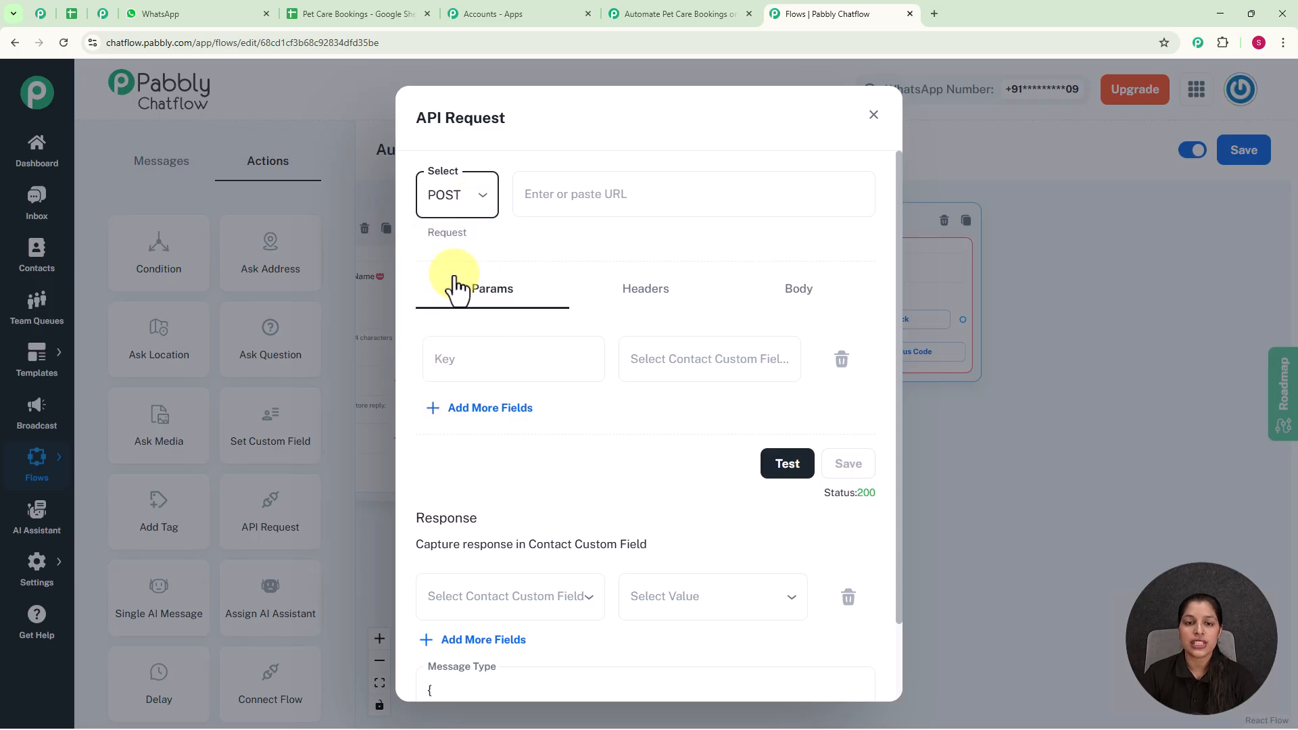
{"action": "left_click", "coordinate": [568, 194]}
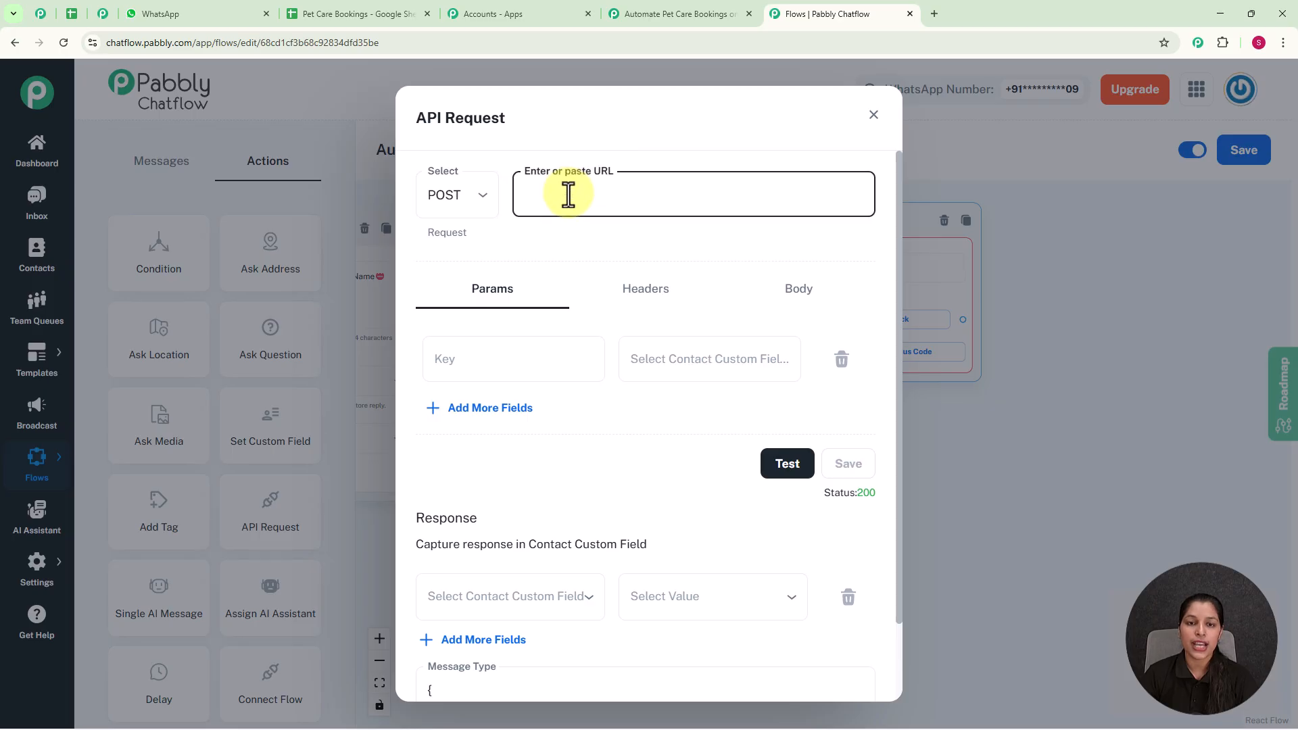
{"action": "key", "text": "ctrl+v"}
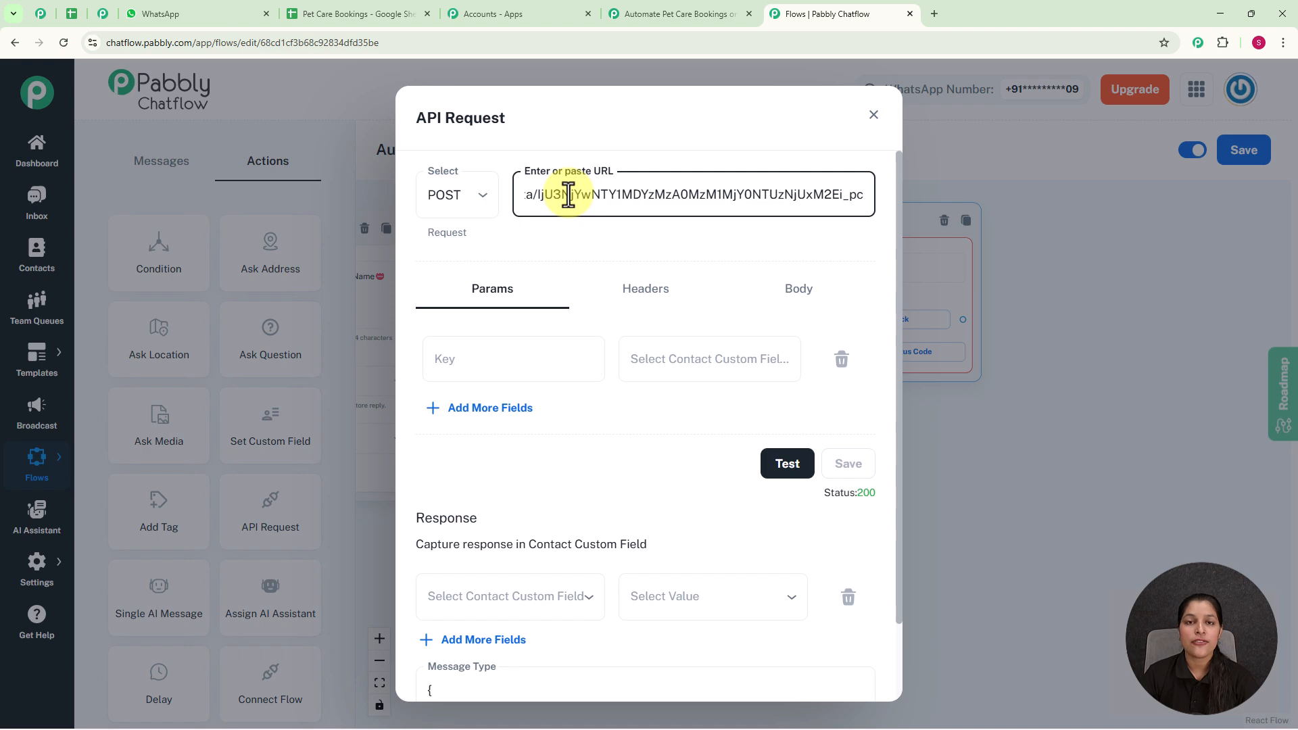
{"action": "left_click", "coordinate": [509, 359]}
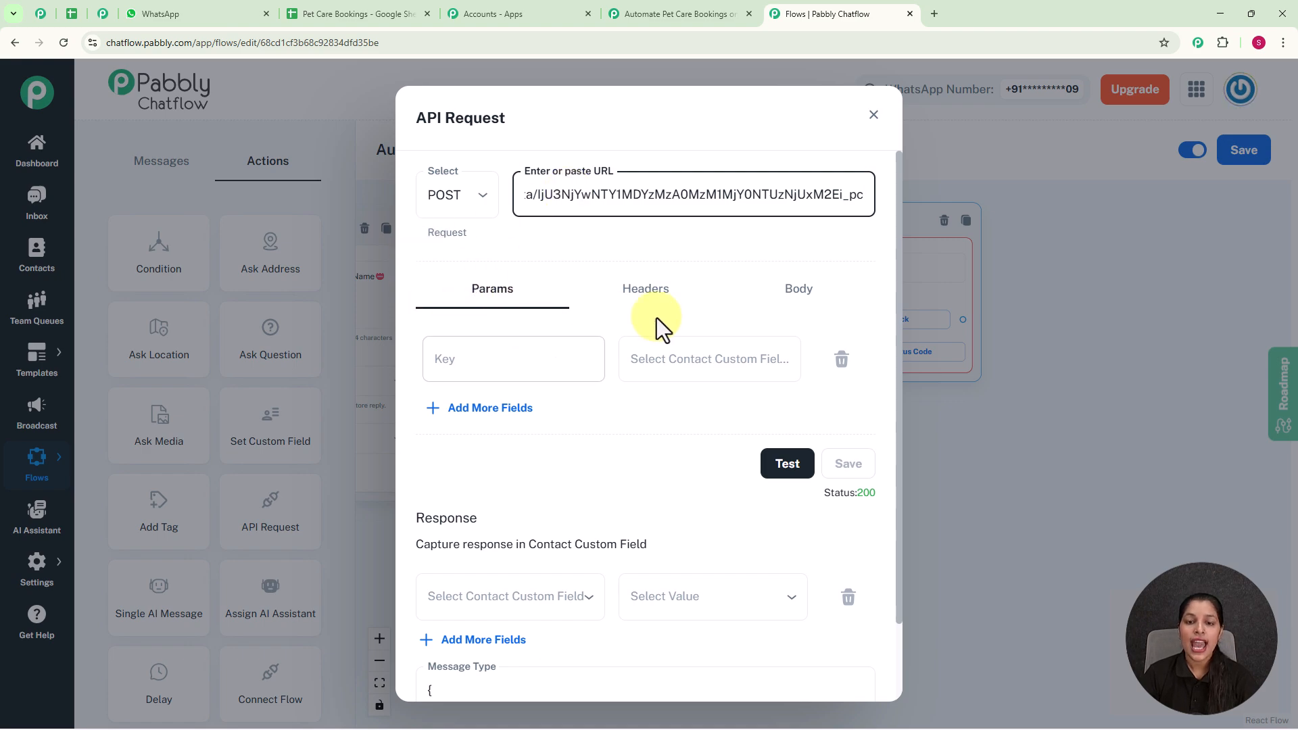
Add a Pet Name parameter to the API Request and map it to the contact custom field $Pet_Name
{"action": "left_click", "coordinate": [550, 362]}
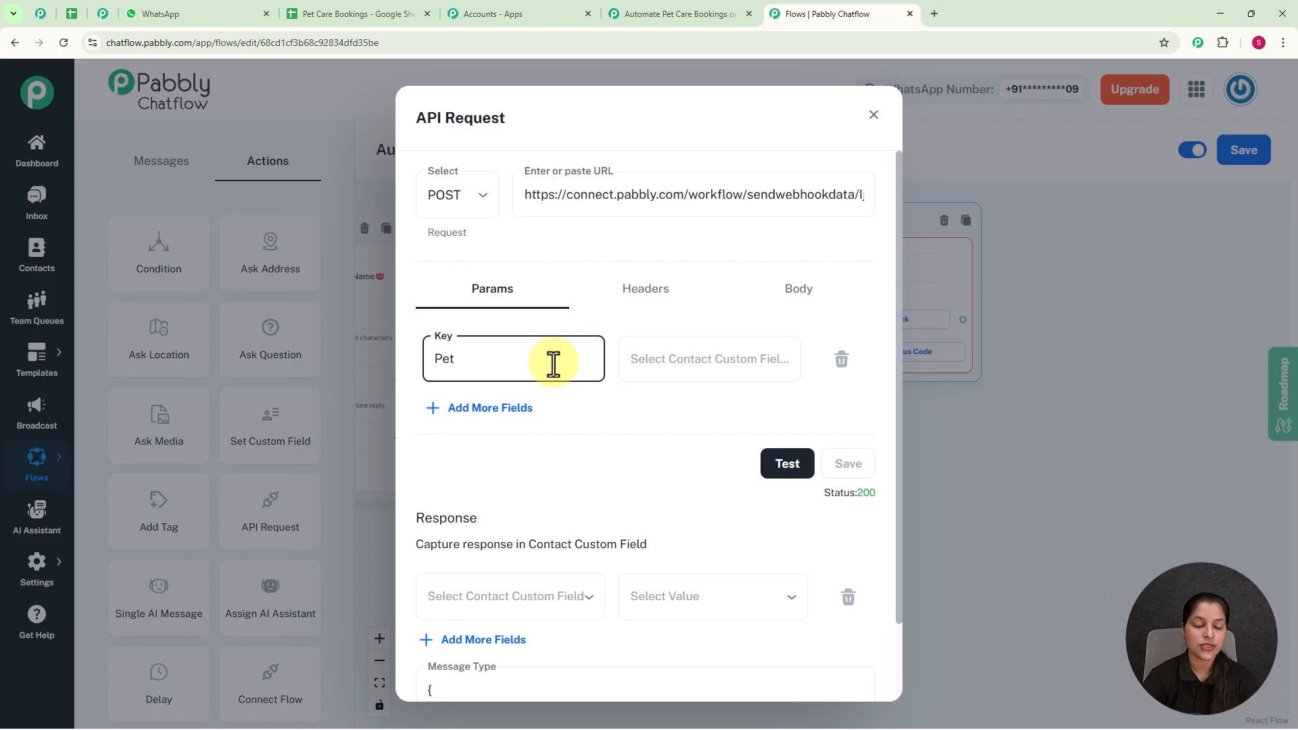
{"action": "type", "text": "Pet na"}
{"action": "key", "text": "BackSpace"}
{"action": "key", "text": "BackSpace"}
{"action": "type", "text": "Name"}
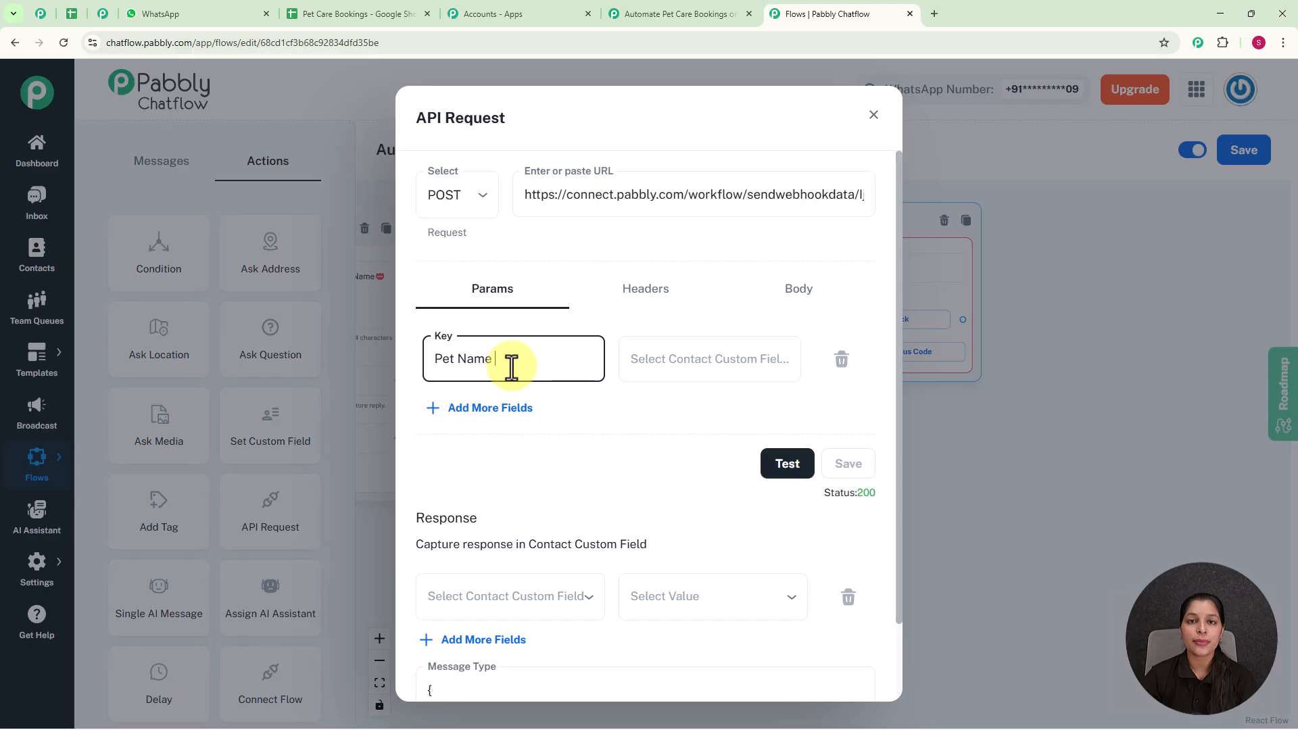
{"action": "left_click", "coordinate": [667, 363]}
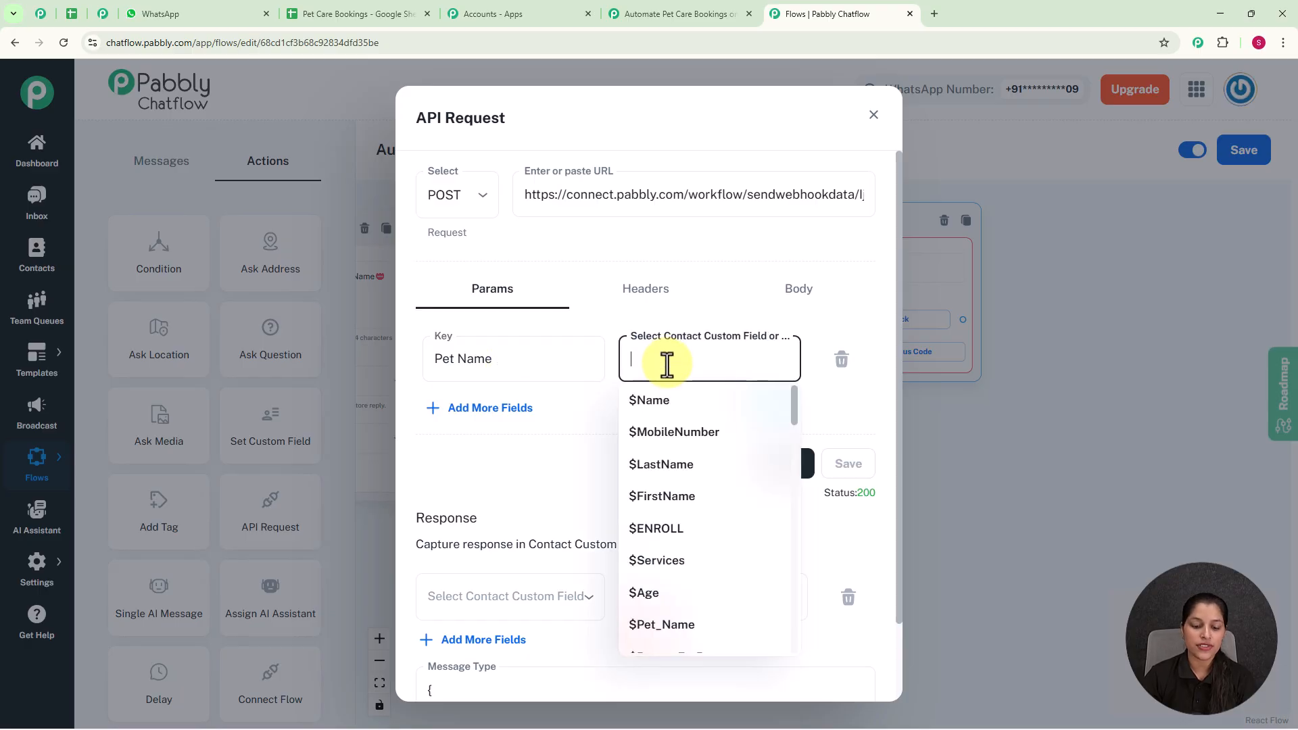
{"action": "type", "text": "p"}
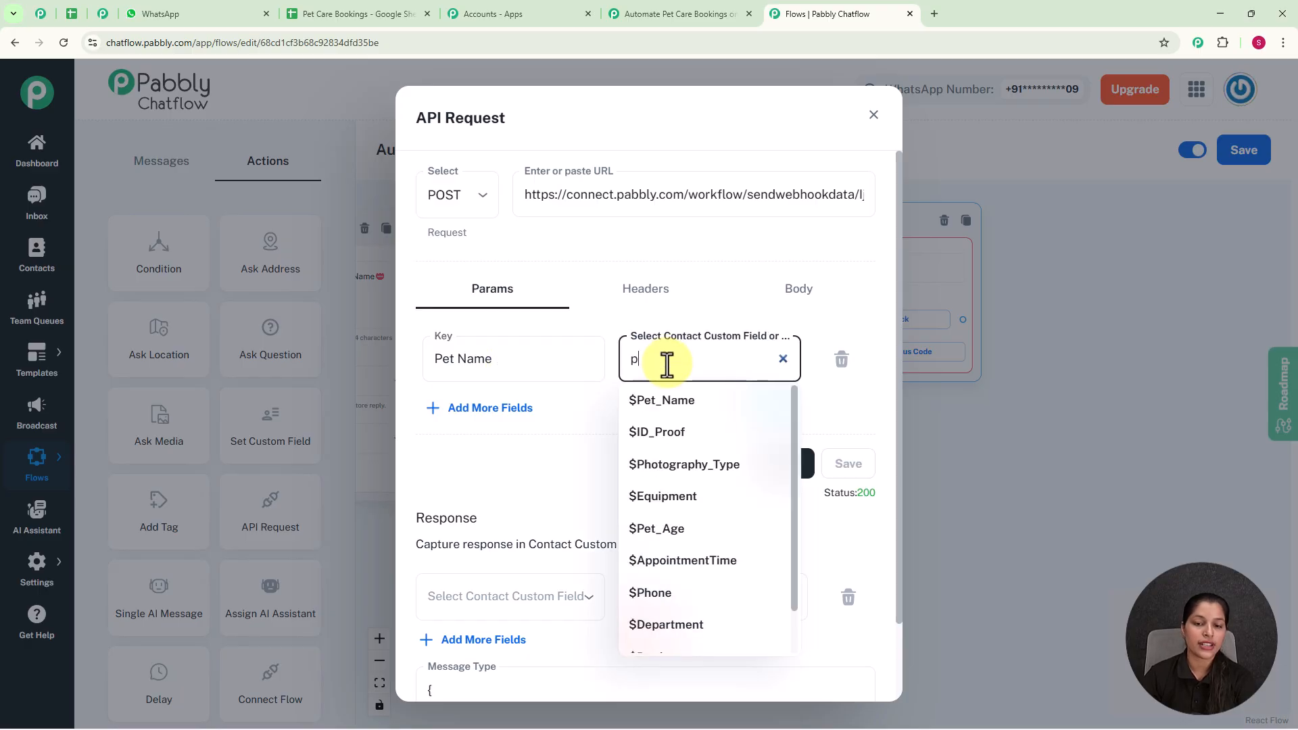
{"action": "left_click", "coordinate": [669, 404]}
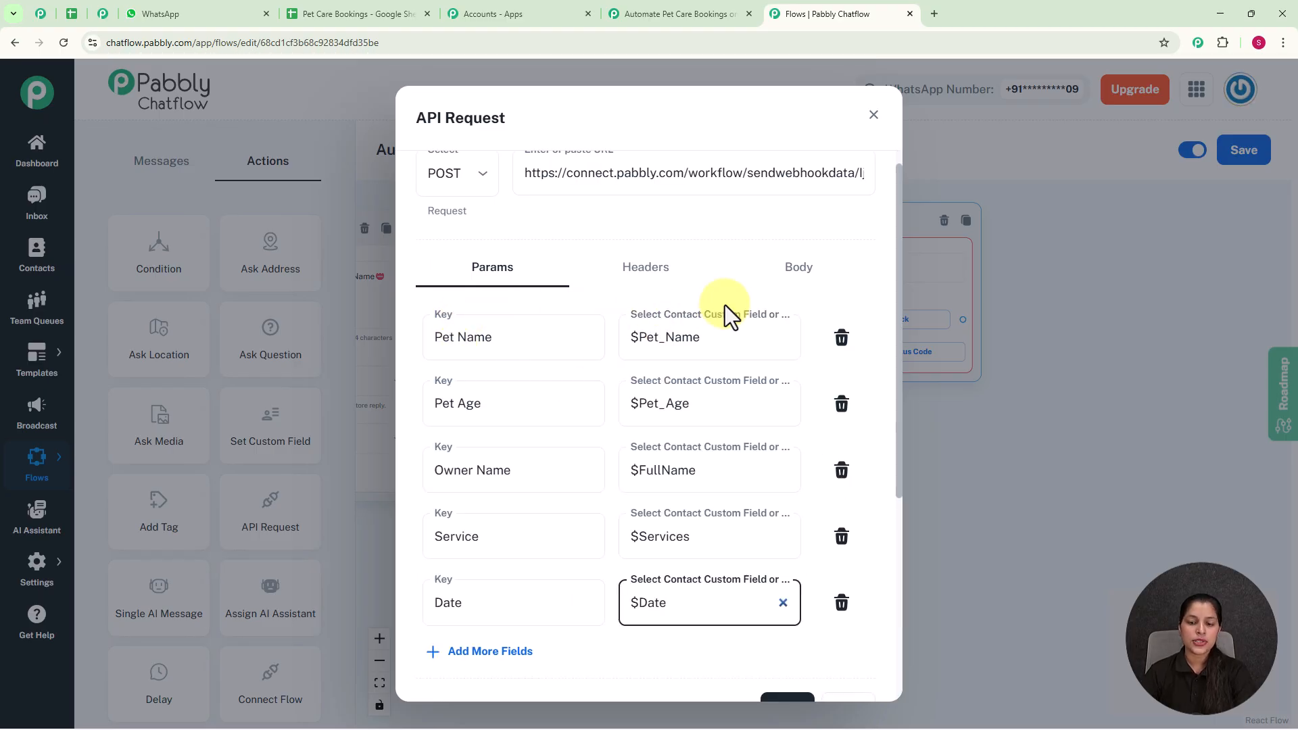
Send a test of the API Request and check the captured webhook response in the Pabbly Connect workflow
{"action": "scroll", "coordinate": [724, 310], "scroll_direction": "down", "scroll_amount": 3}
{"action": "scroll", "coordinate": [724, 309], "scroll_direction": "up", "scroll_amount": 1}
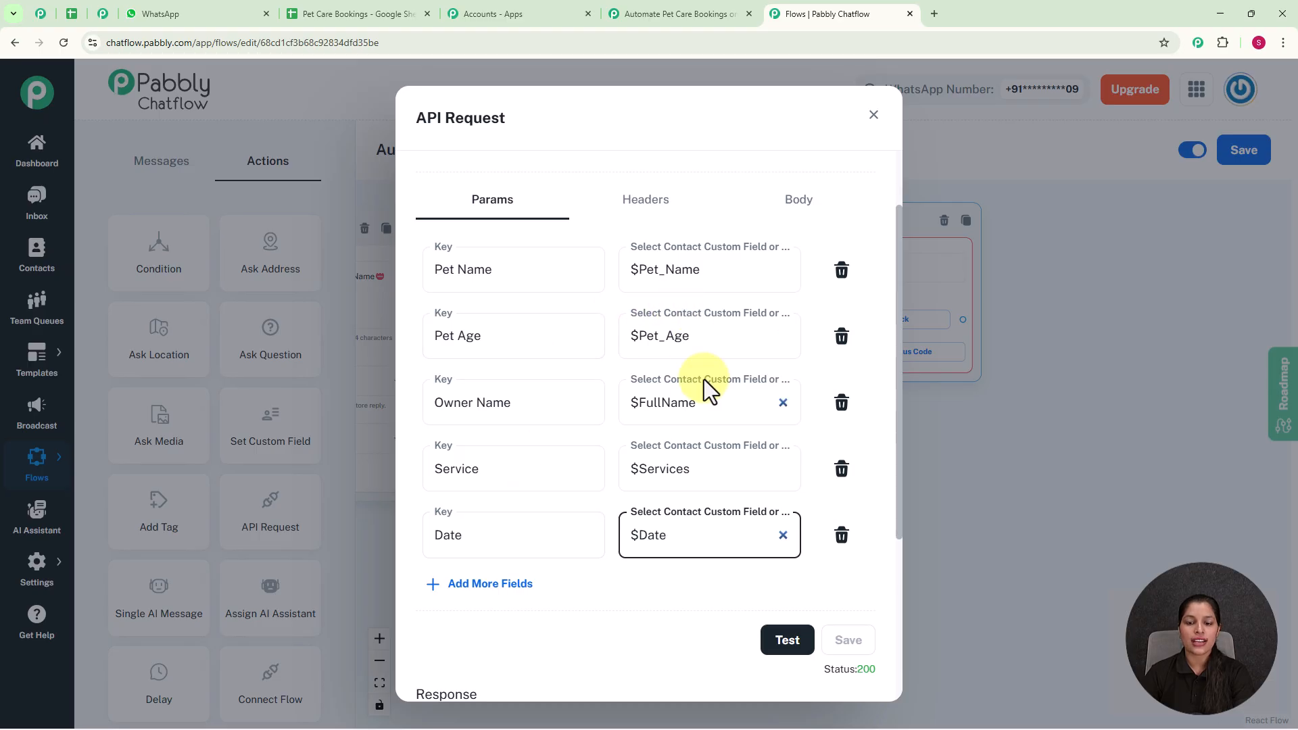
{"action": "left_click", "coordinate": [788, 641]}
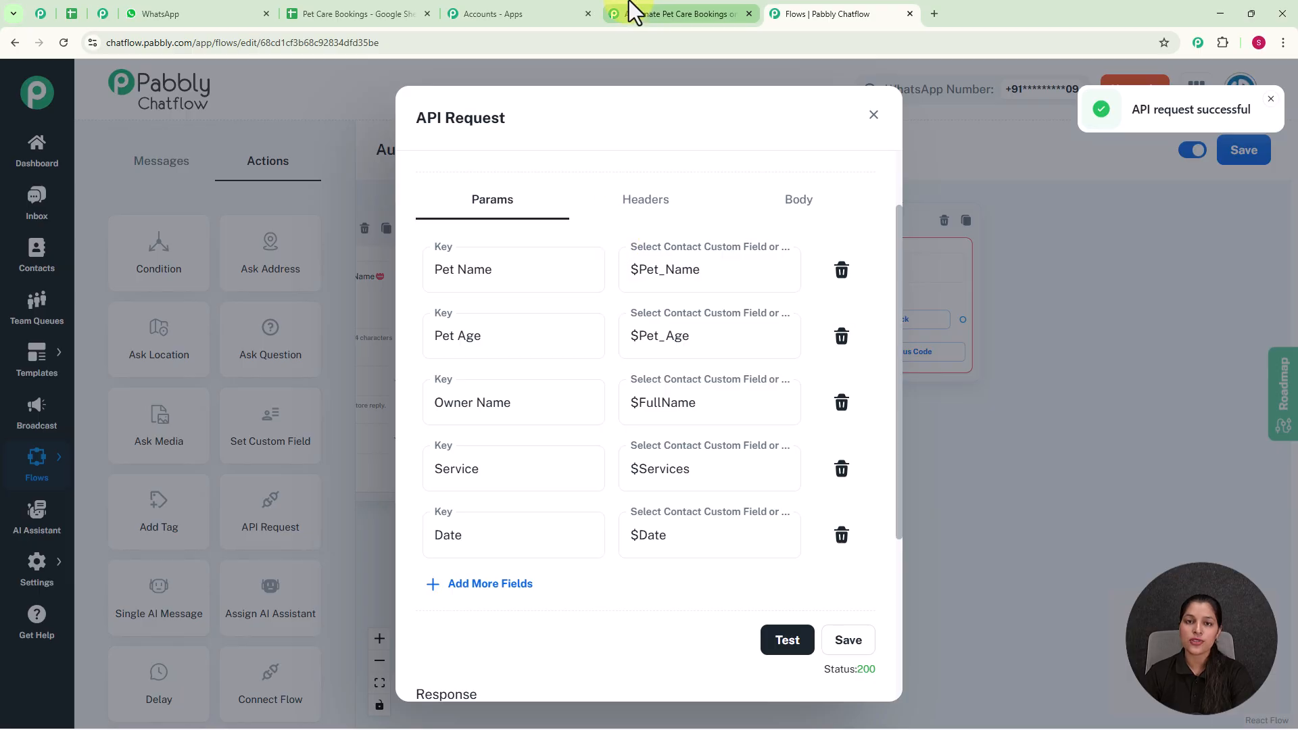
{"action": "left_click", "coordinate": [641, 19]}
{"action": "scroll", "coordinate": [659, 149], "scroll_direction": "down", "scroll_amount": 7}
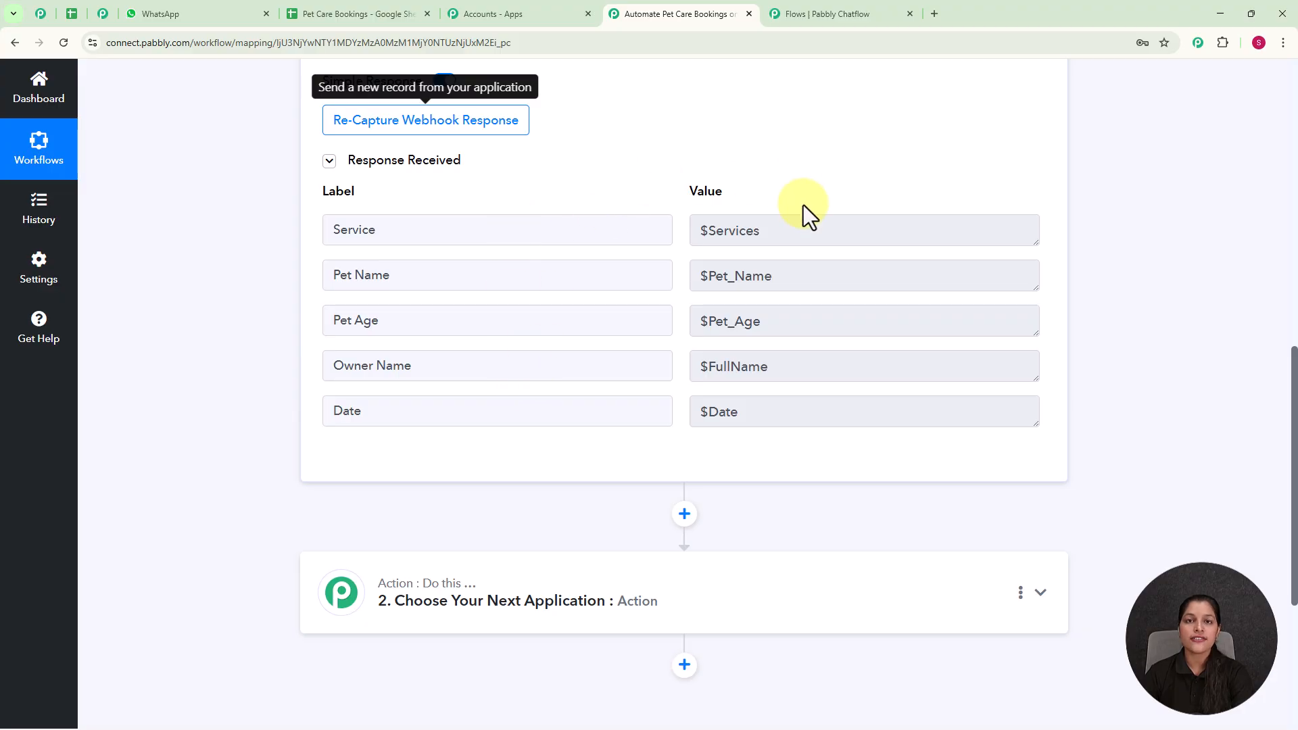
{"action": "scroll", "coordinate": [771, 220], "scroll_direction": "down", "scroll_amount": 3}
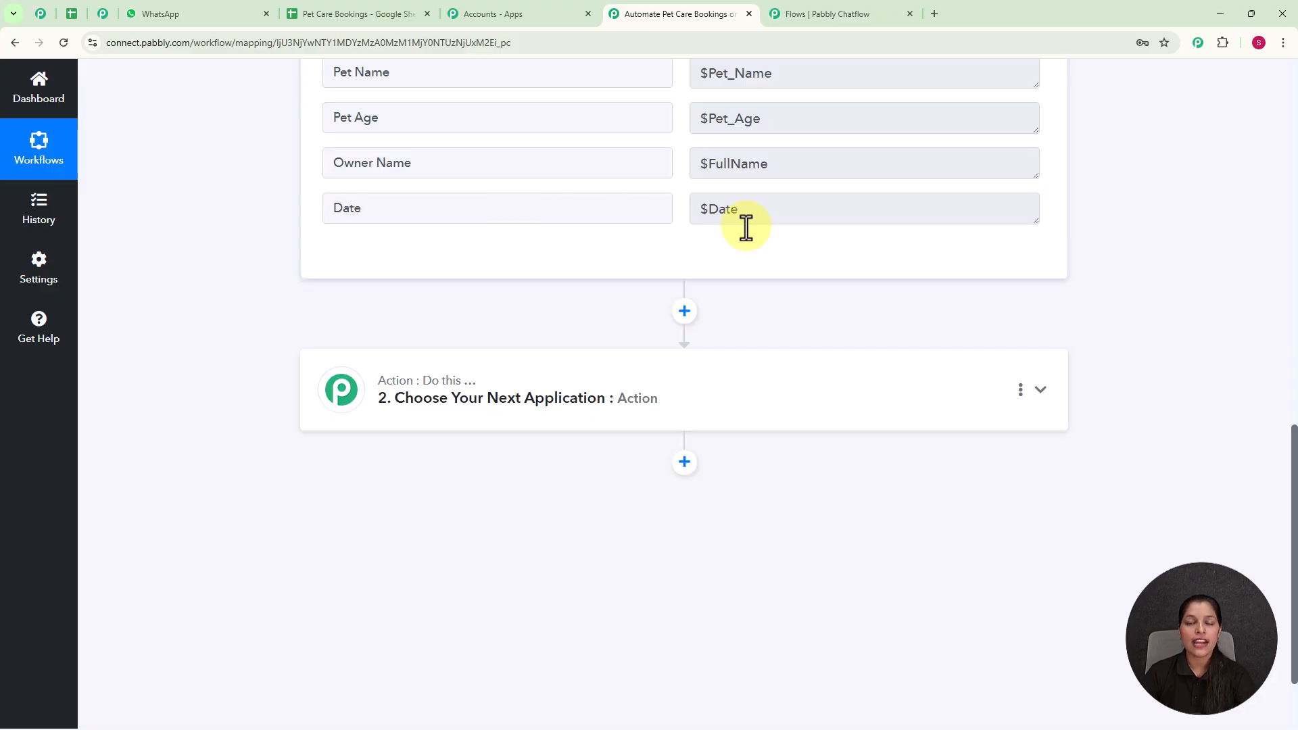
Set the workflow's action to Google Sheets with the event Add New Row, using the existing connection Google Sheets #11
{"action": "left_click", "coordinate": [1041, 396]}
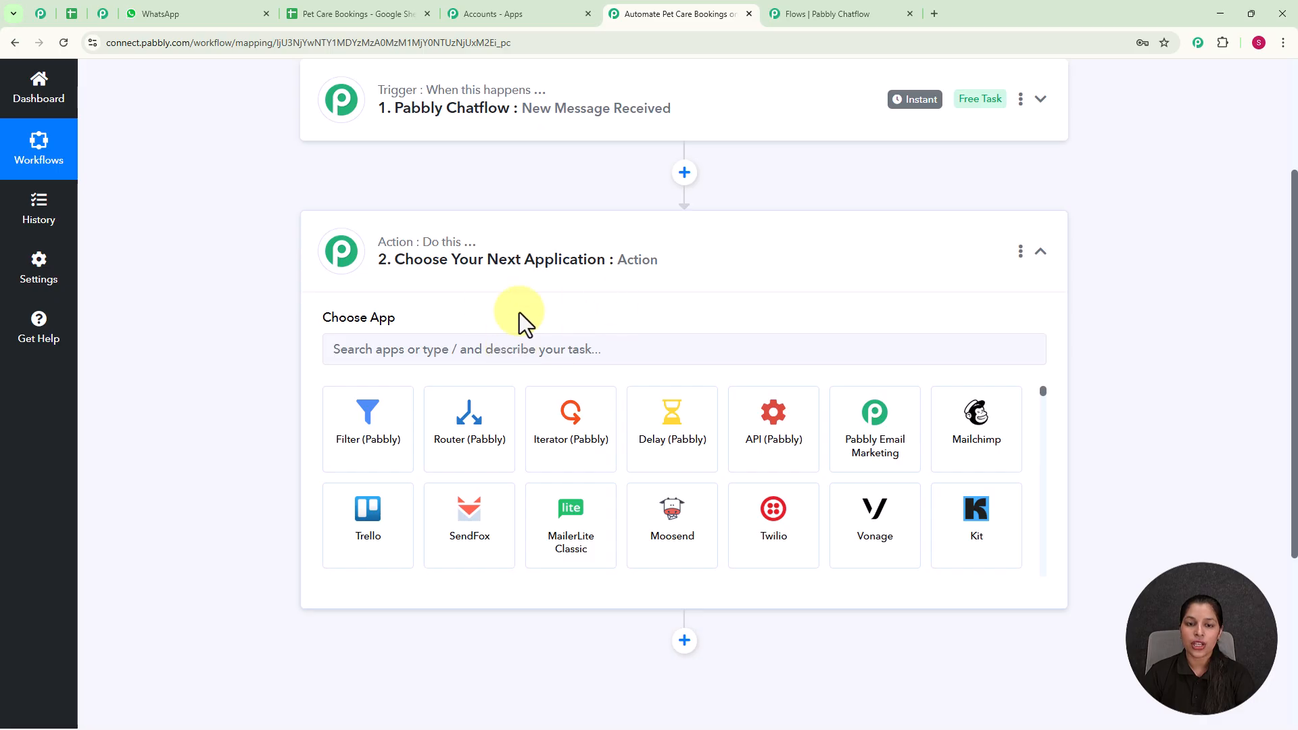
{"action": "left_click", "coordinate": [546, 350]}
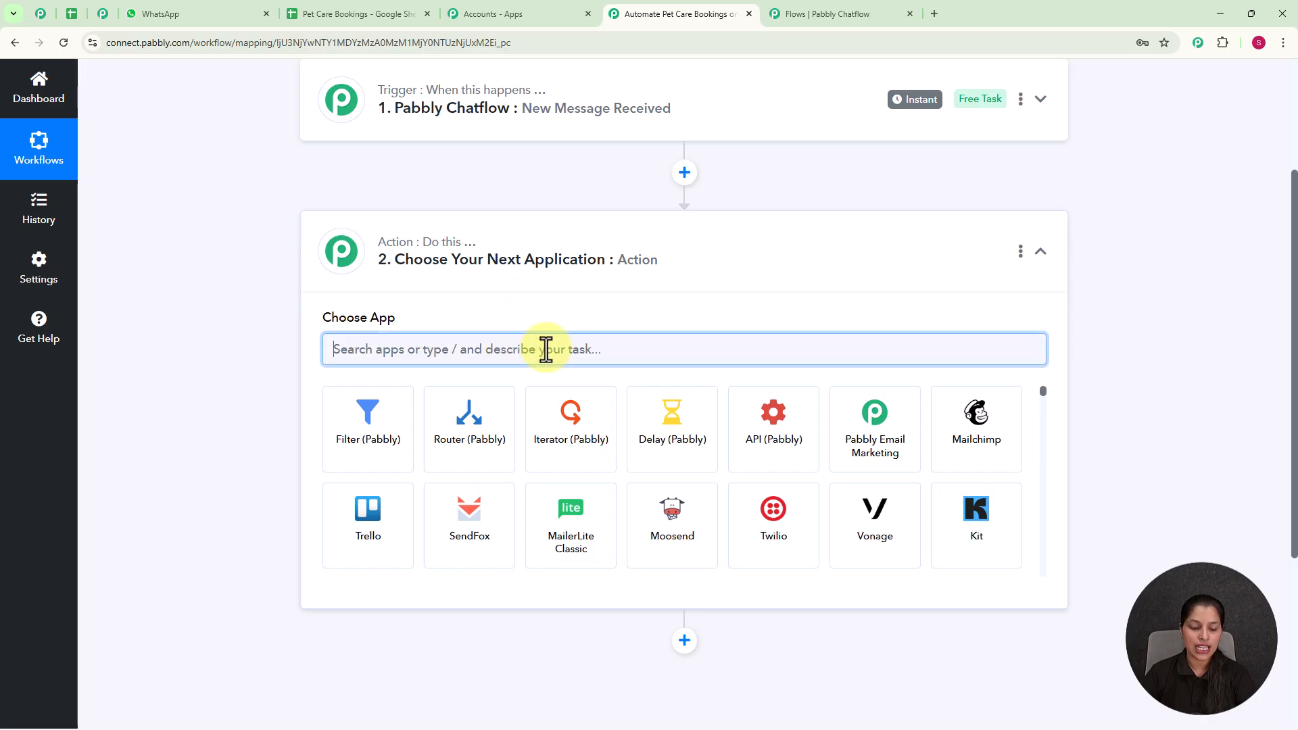
{"action": "type", "text": "goo"}
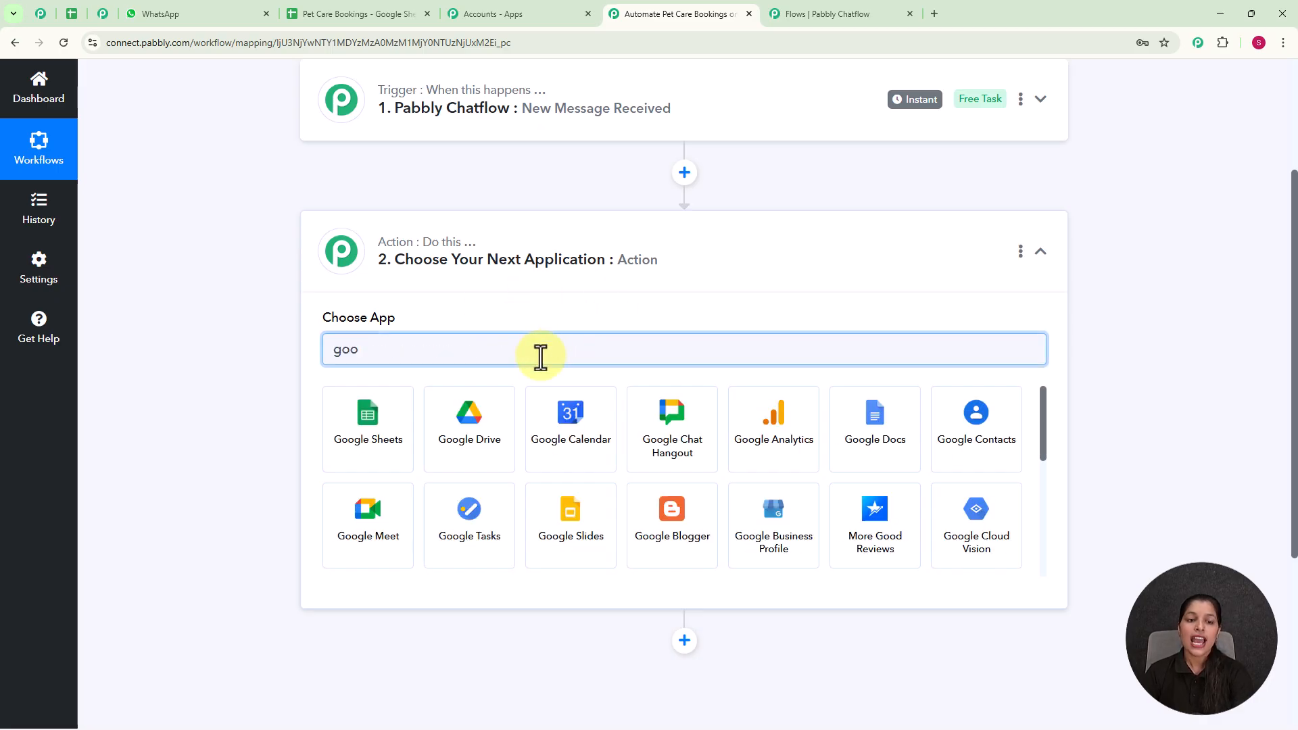
{"action": "left_click", "coordinate": [373, 449]}
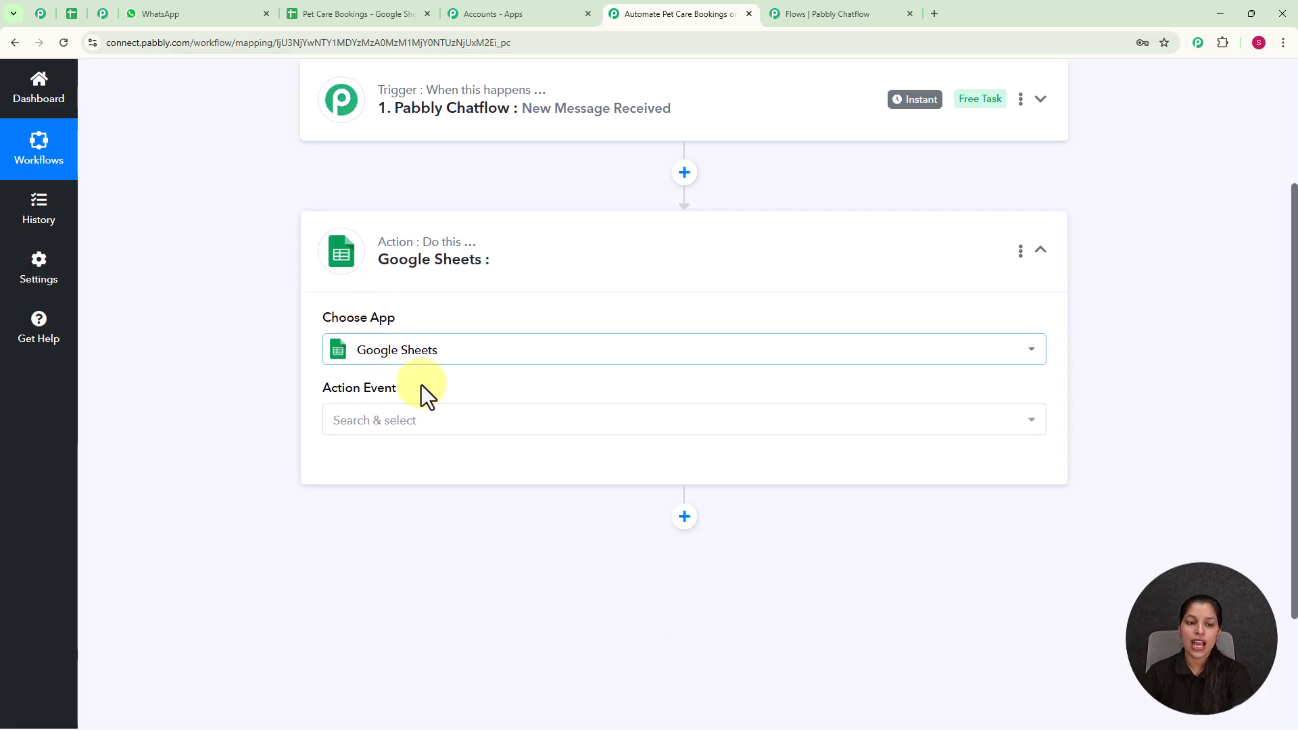
{"action": "left_click", "coordinate": [414, 426]}
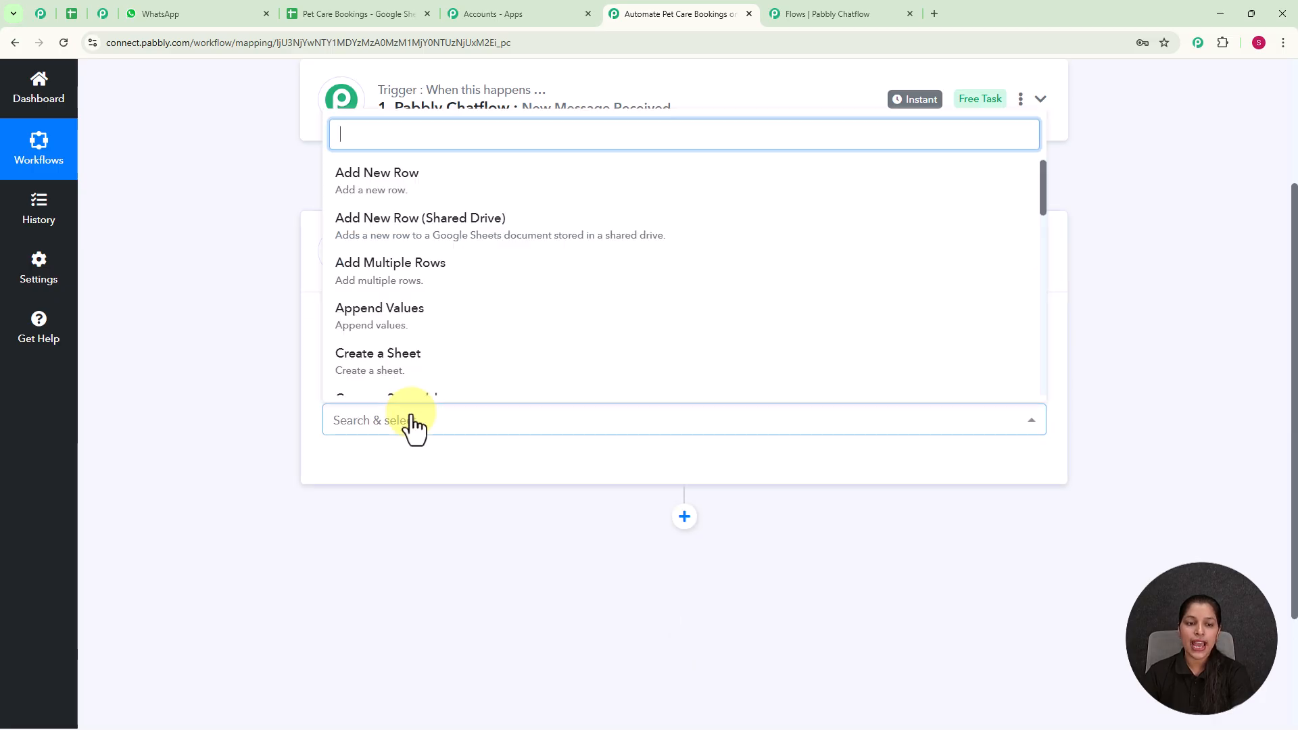
{"action": "left_click", "coordinate": [421, 193]}
{"action": "left_click", "coordinate": [368, 473]}
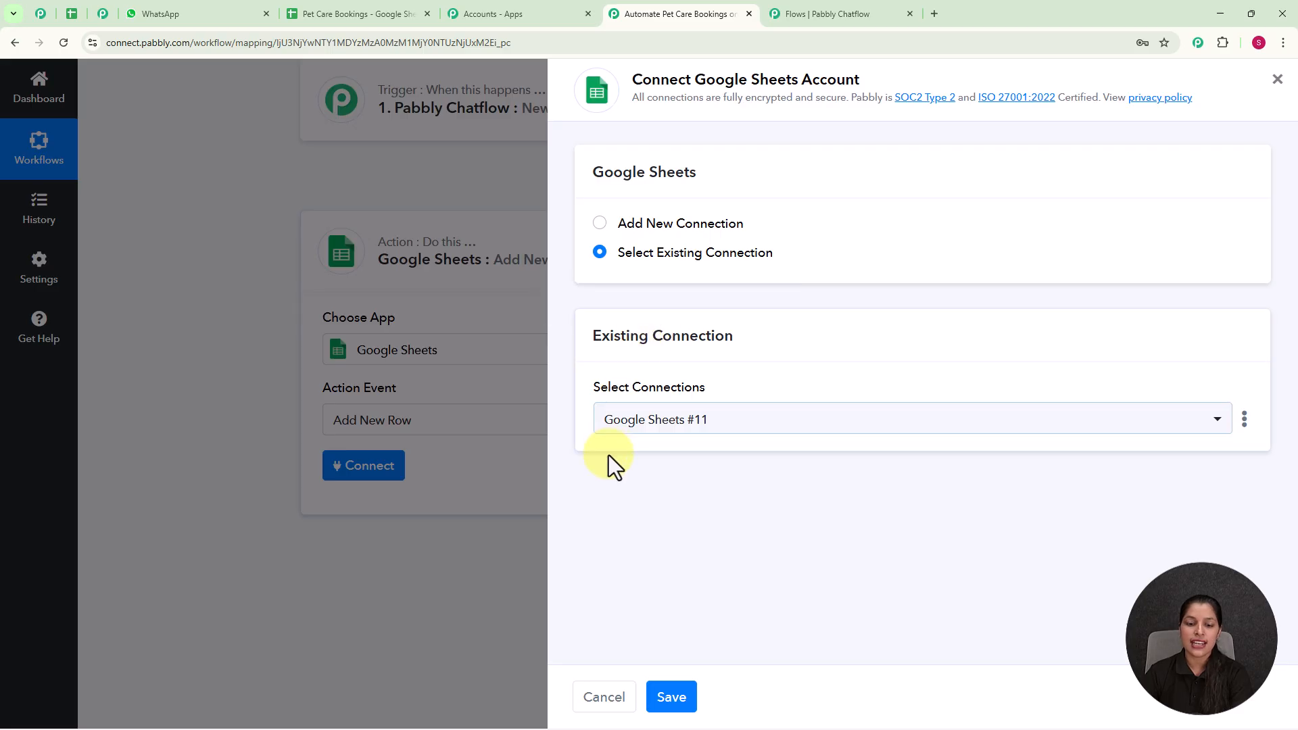
{"action": "left_click", "coordinate": [672, 701]}
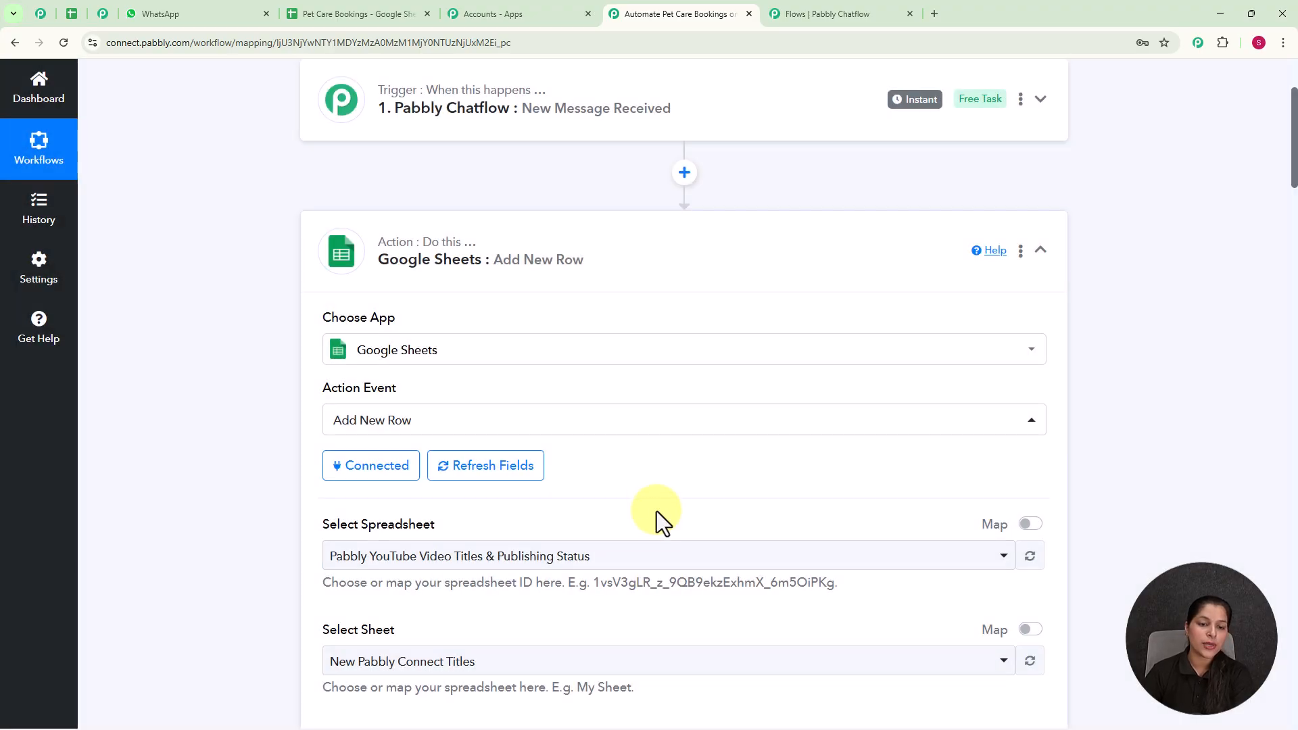
Select the Pet Care Bookings spreadsheet for the new row and check its column headings in Google Sheets
{"action": "scroll", "coordinate": [656, 420], "scroll_direction": "down", "scroll_amount": 1}
{"action": "scroll", "coordinate": [659, 395], "scroll_direction": "down", "scroll_amount": 4}
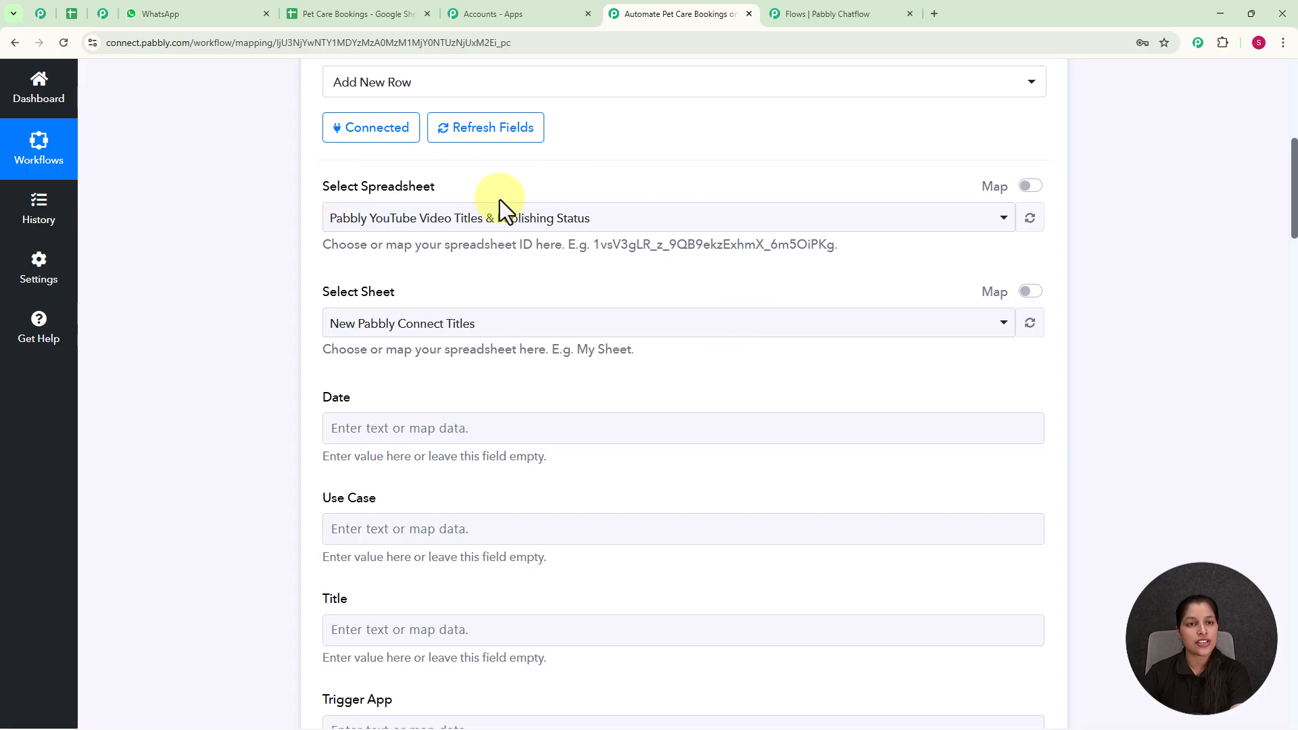
{"action": "left_click", "coordinate": [1004, 223]}
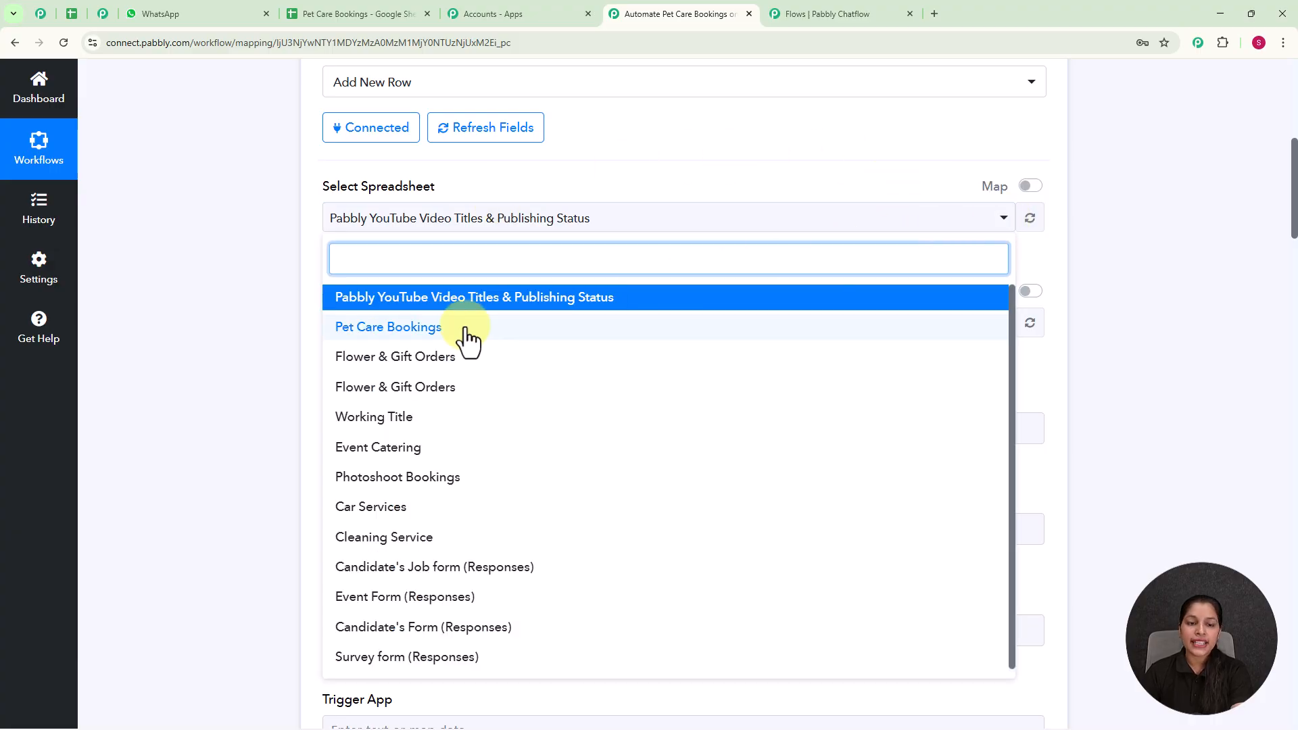
{"action": "left_click", "coordinate": [388, 328]}
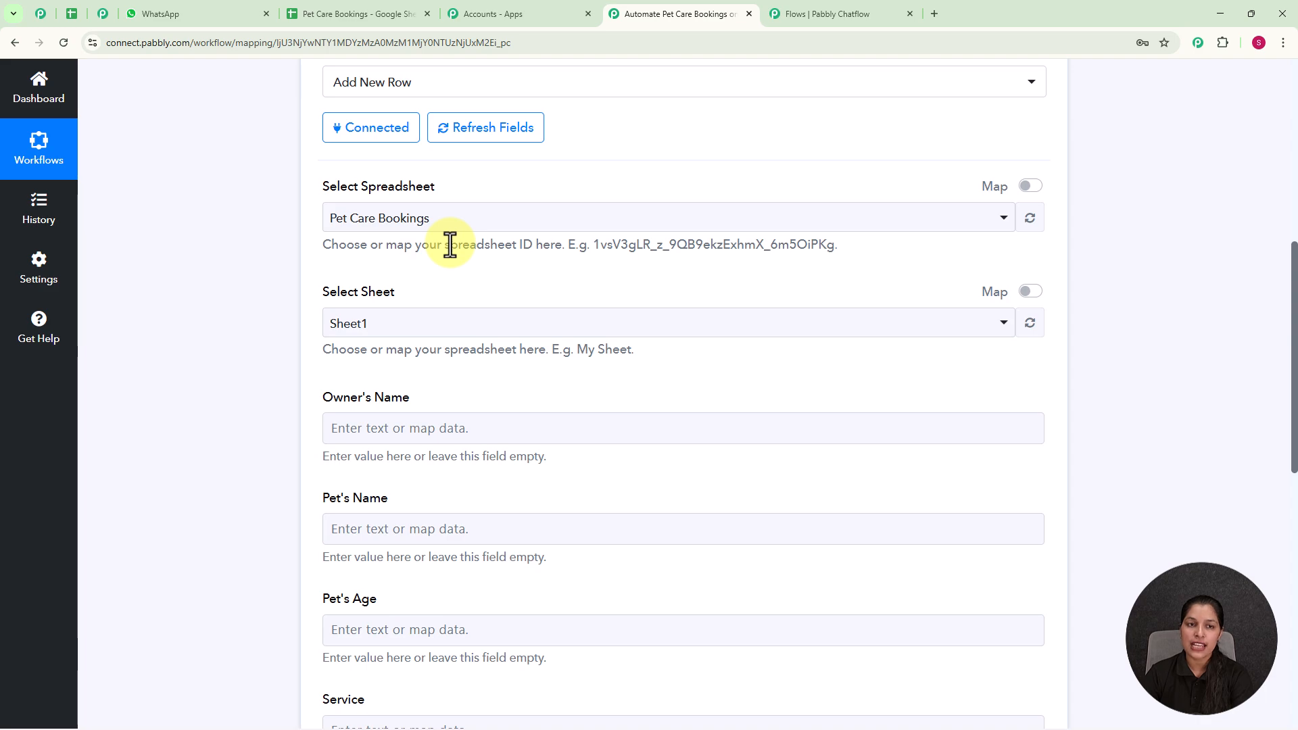
{"action": "left_click", "coordinate": [340, 16]}
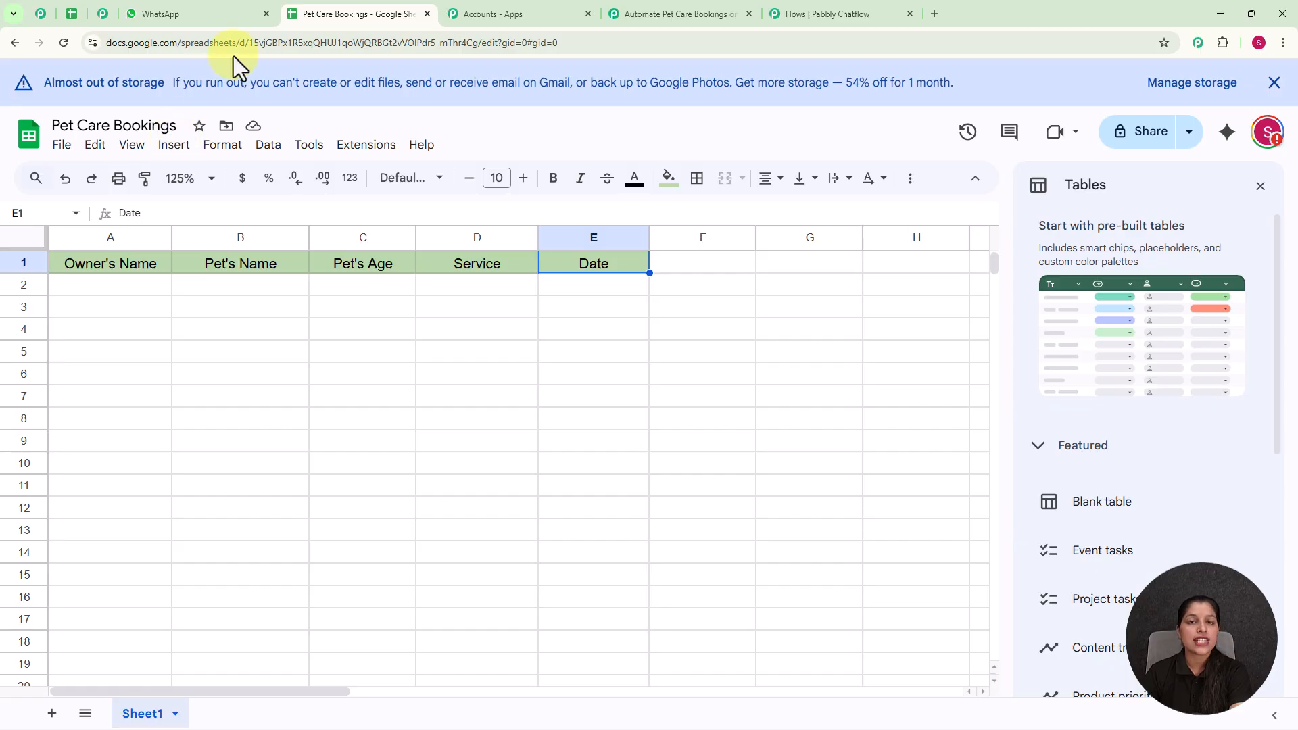
{"action": "left_click", "coordinate": [702, 16]}
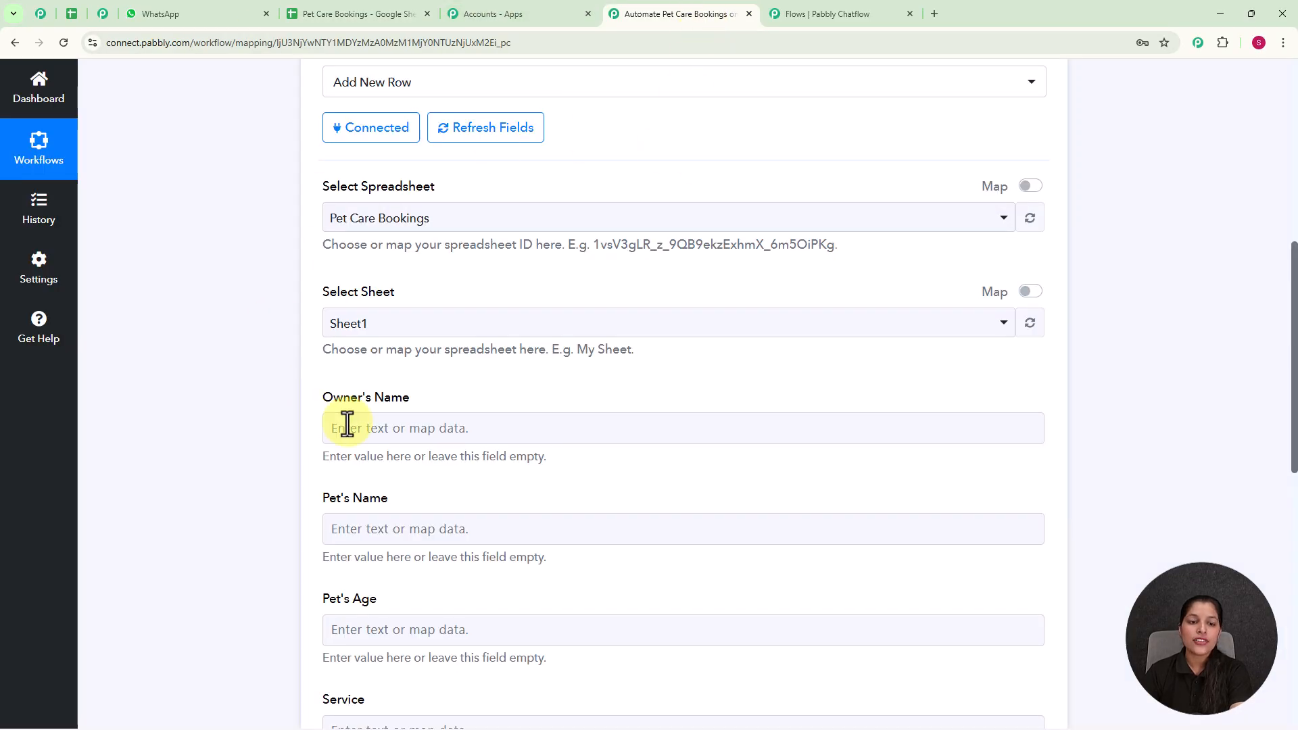
Map the Owner's Name and Pet's Name fields to the trigger's Owner Name and Pet Name values
{"action": "scroll", "coordinate": [545, 372], "scroll_direction": "down", "scroll_amount": 3}
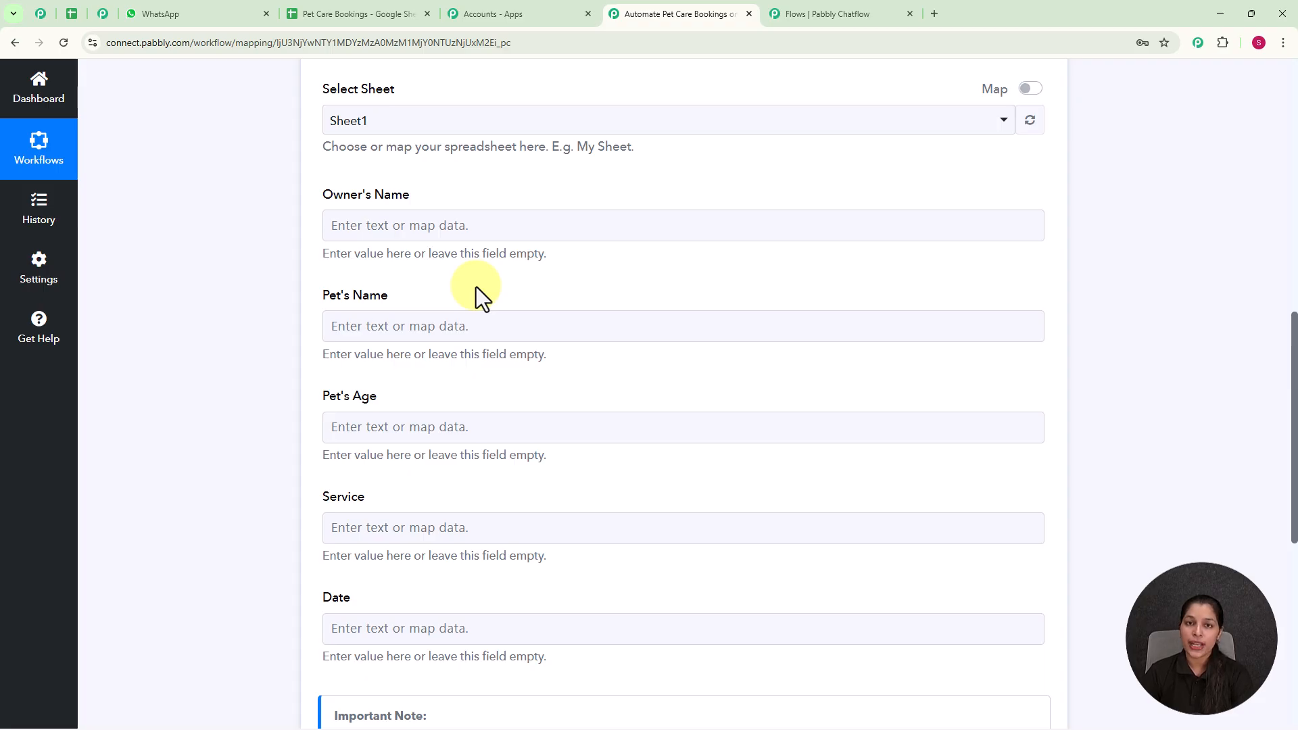
{"action": "left_click", "coordinate": [455, 236]}
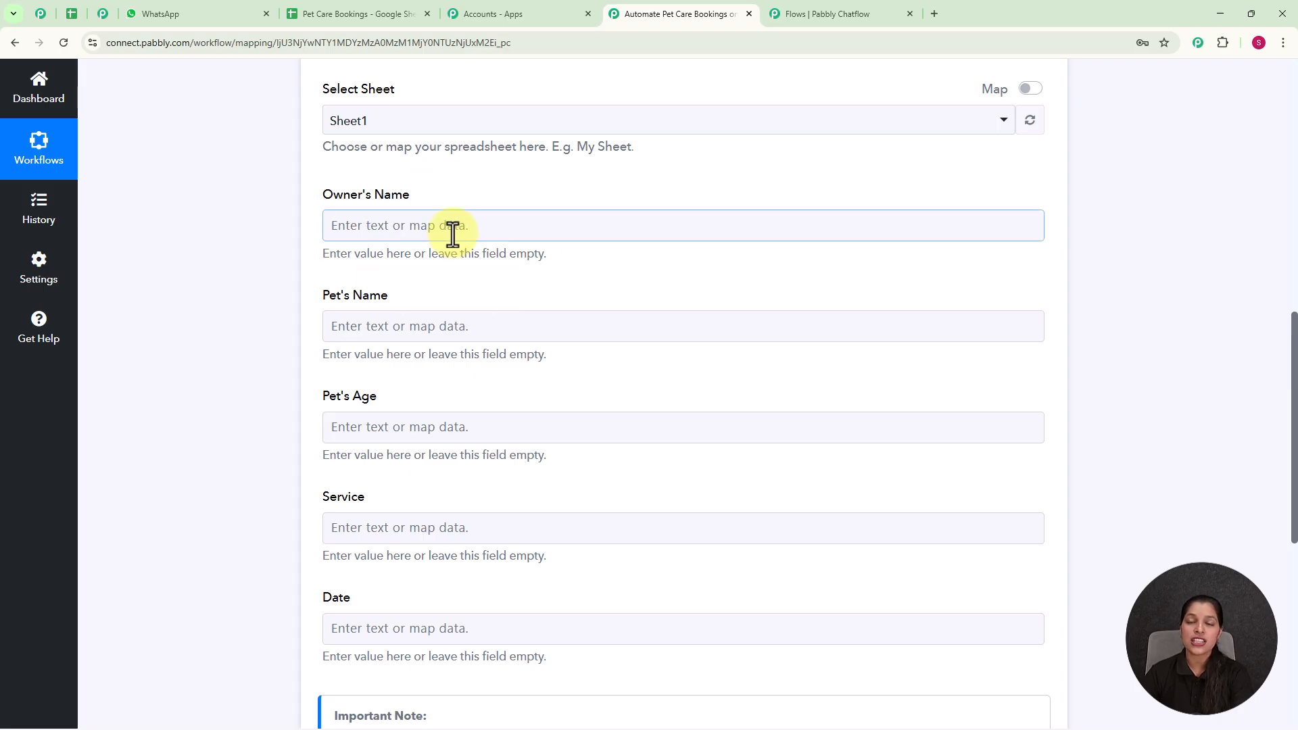
{"action": "left_click", "coordinate": [451, 234]}
{"action": "left_click", "coordinate": [470, 356]}
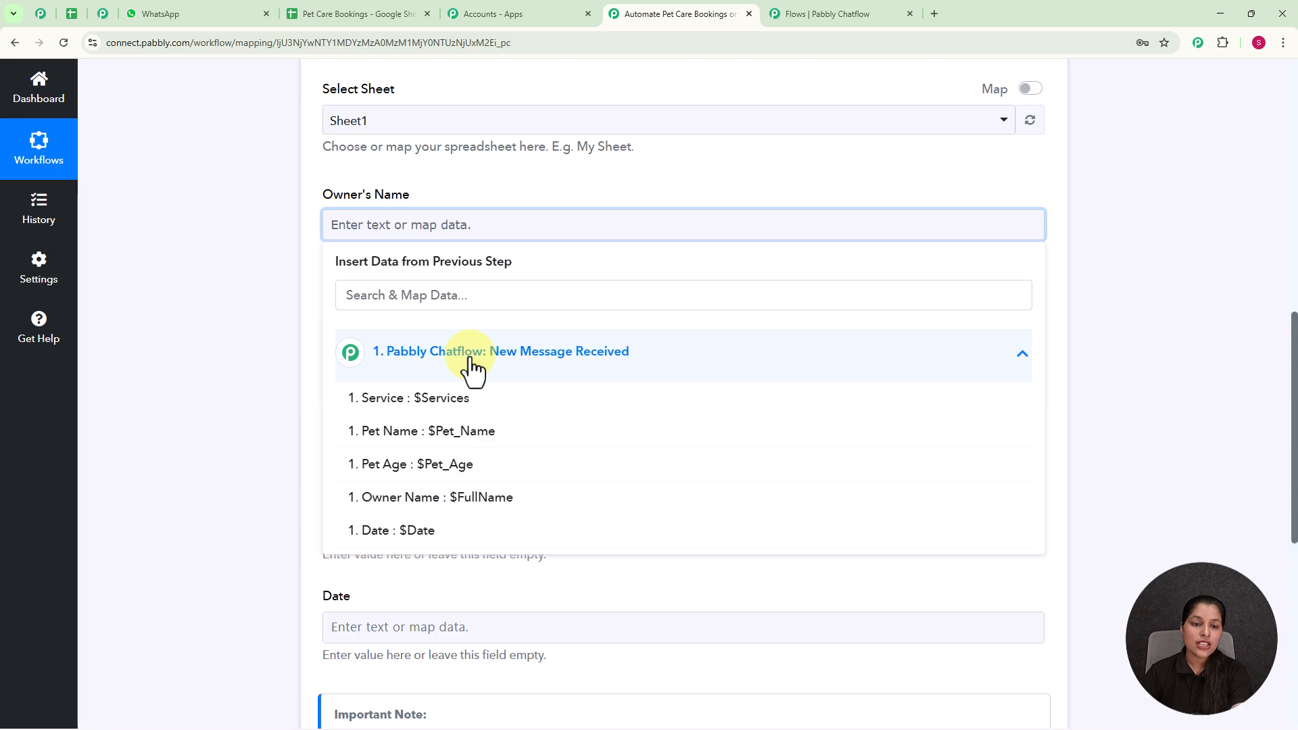
{"action": "left_click", "coordinate": [443, 497]}
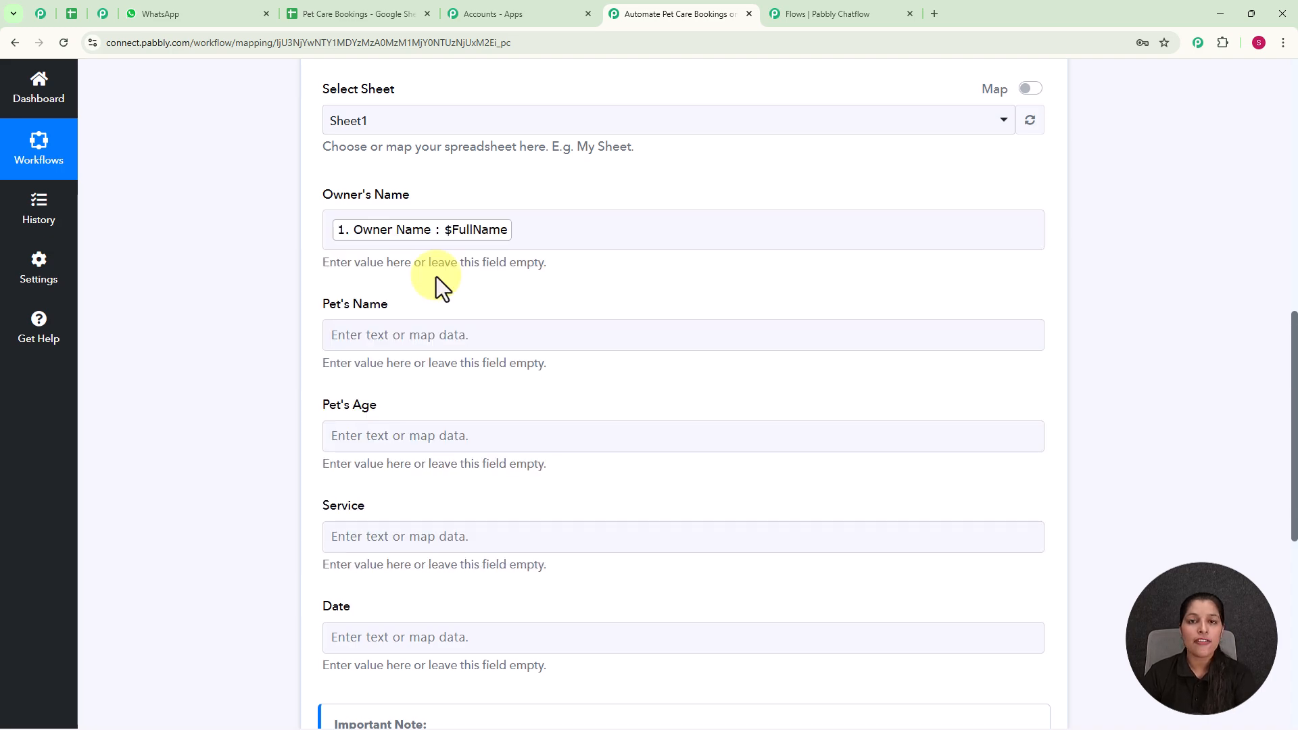
{"action": "left_click", "coordinate": [430, 335]}
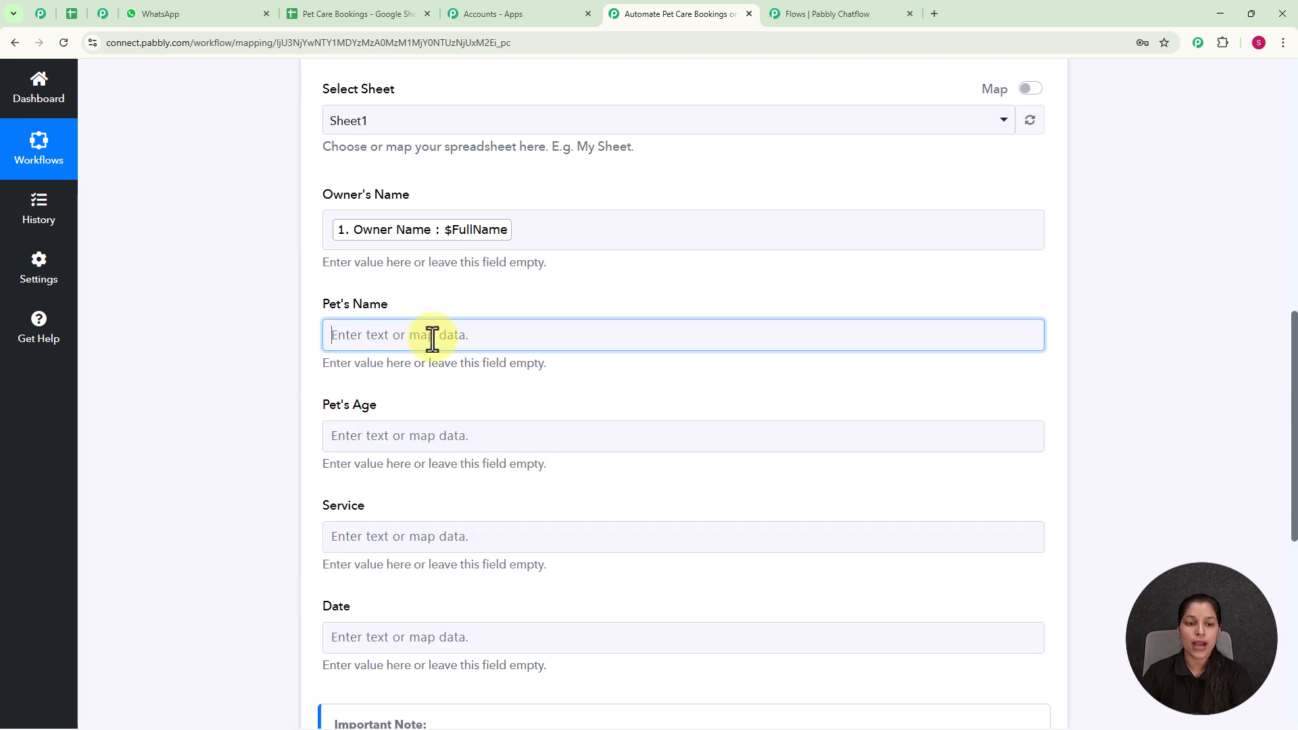
{"action": "left_click", "coordinate": [440, 475]}
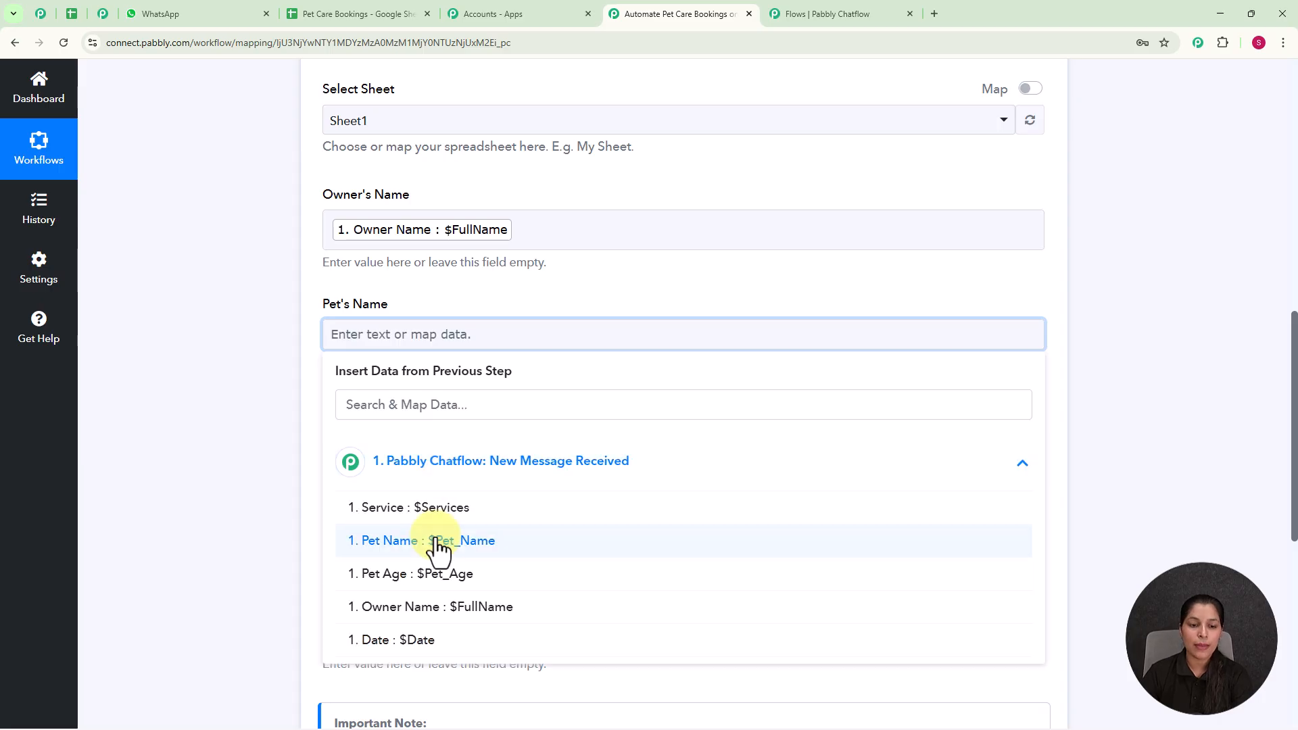
{"action": "left_click", "coordinate": [438, 541]}
Map the Pet's Age field to the Pet Age value from the Pabbly Chatflow trigger
{"action": "left_click", "coordinate": [405, 445]}
{"action": "left_click", "coordinate": [426, 569]}
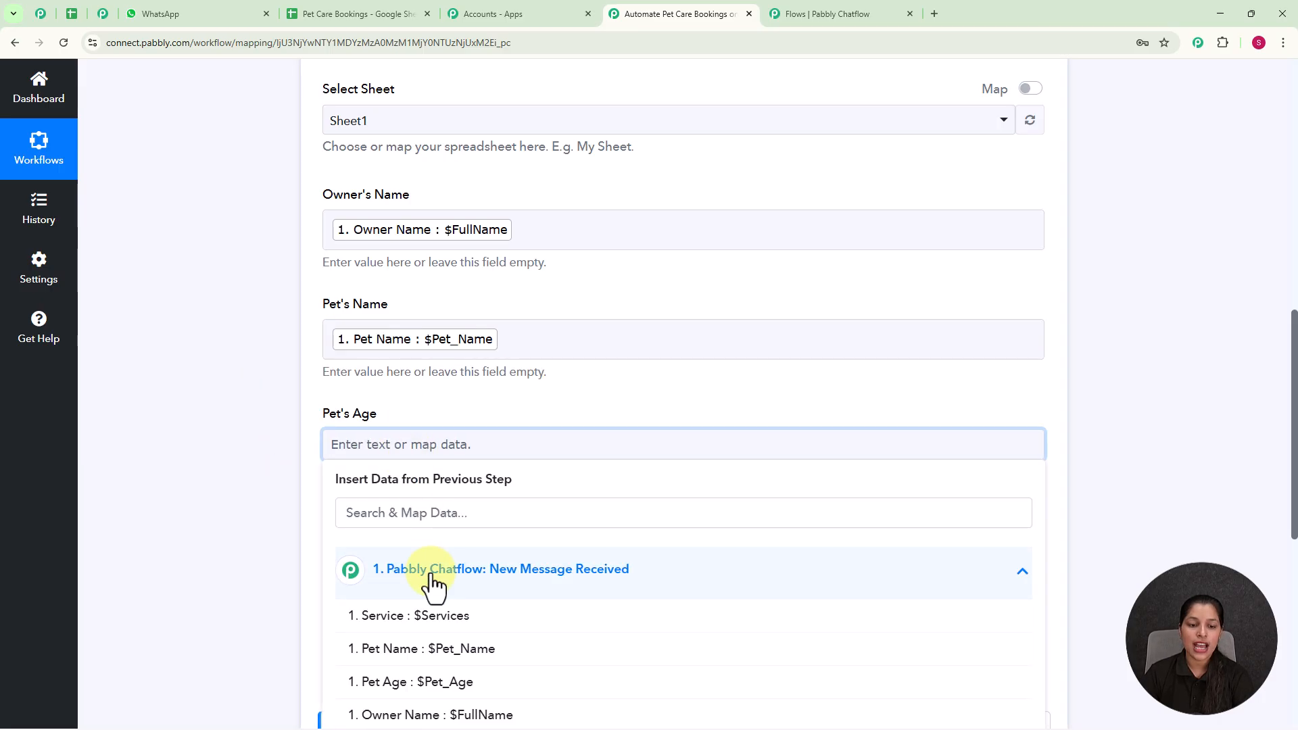
{"action": "left_click", "coordinate": [448, 684]}
{"action": "scroll", "coordinate": [256, 486], "scroll_direction": "down", "scroll_amount": 5}
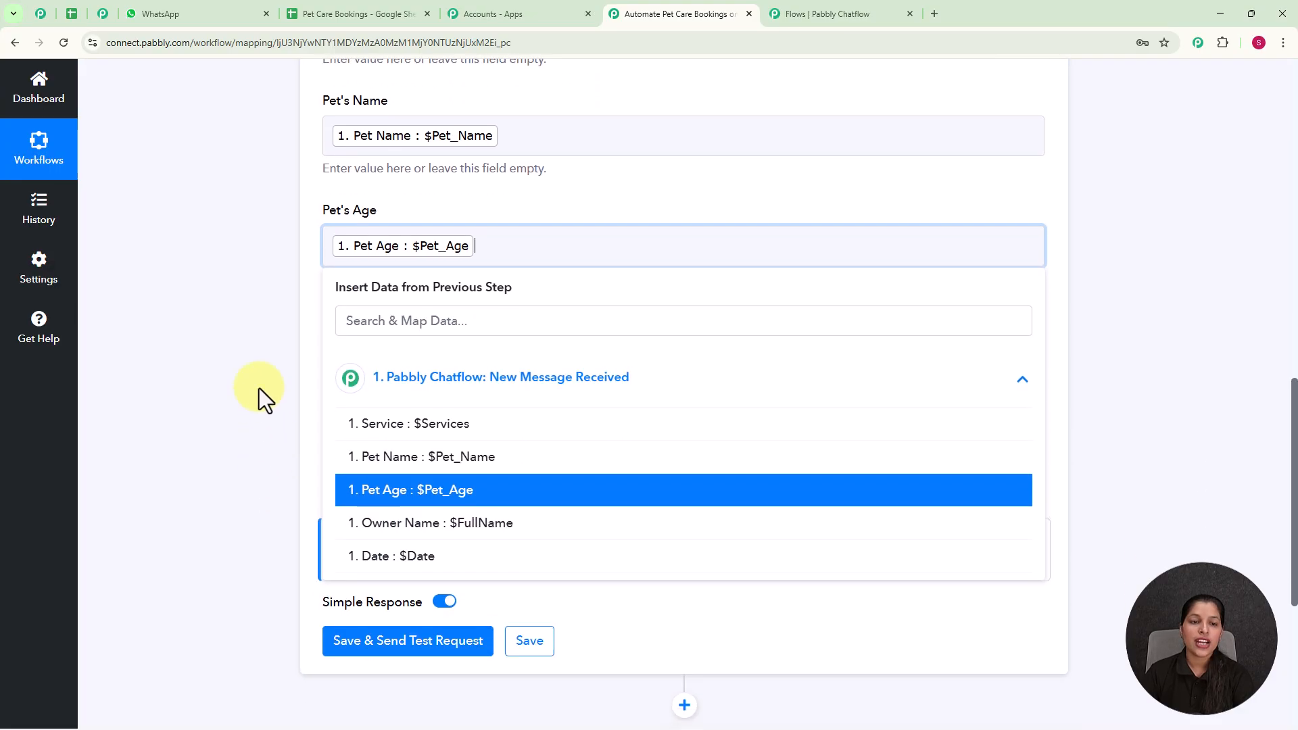
{"action": "left_click", "coordinate": [251, 334]}
Map the Service and Date fields to the trigger's Service and Date values
{"action": "left_click", "coordinate": [414, 215]}
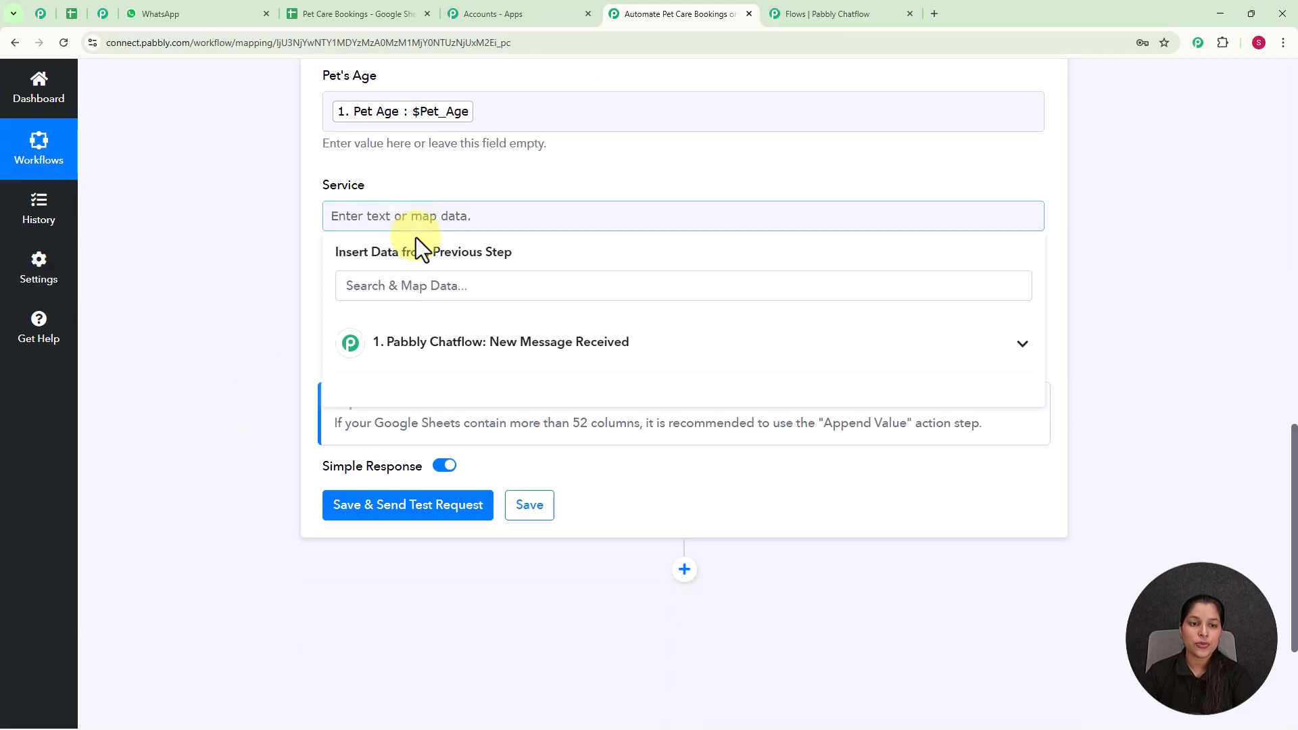
{"action": "left_click", "coordinate": [428, 344]}
{"action": "left_click", "coordinate": [445, 392]}
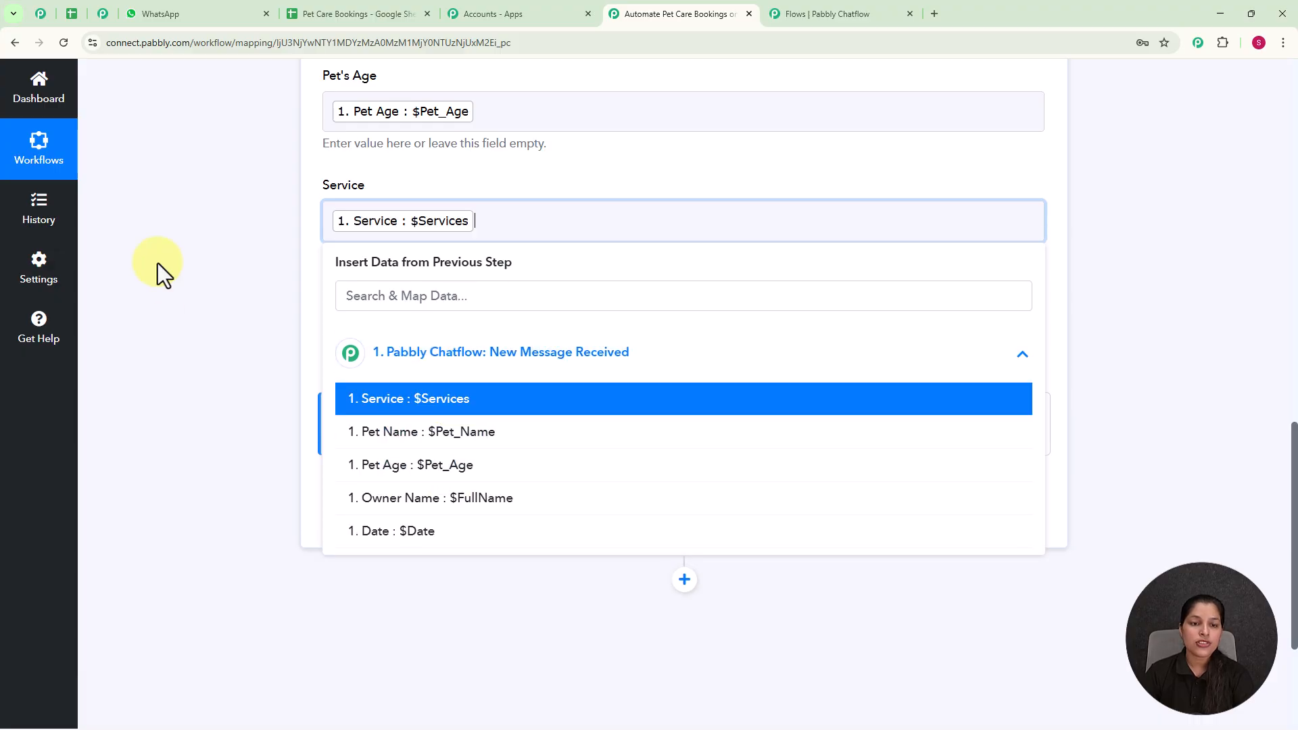
{"action": "left_click", "coordinate": [160, 271]}
{"action": "left_click", "coordinate": [347, 330]}
{"action": "left_click", "coordinate": [394, 449]}
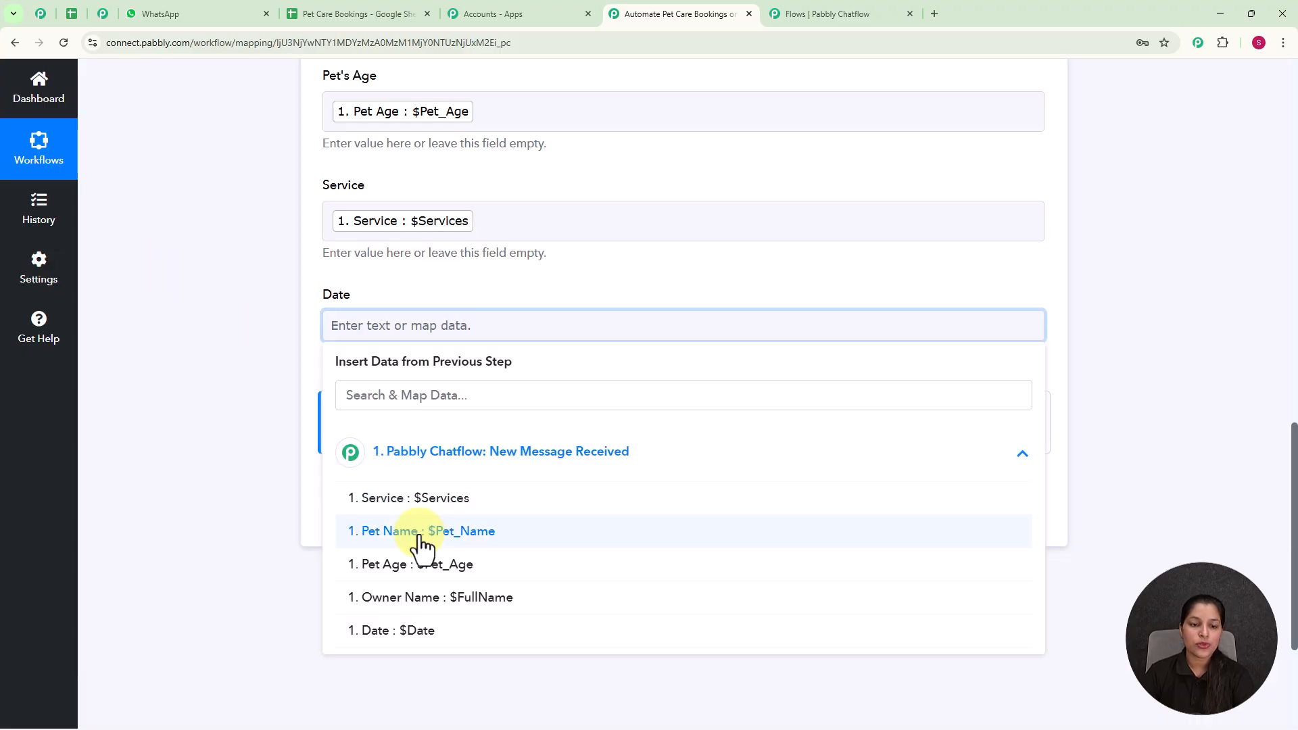
{"action": "left_click", "coordinate": [412, 640]}
{"action": "left_click", "coordinate": [263, 334]}
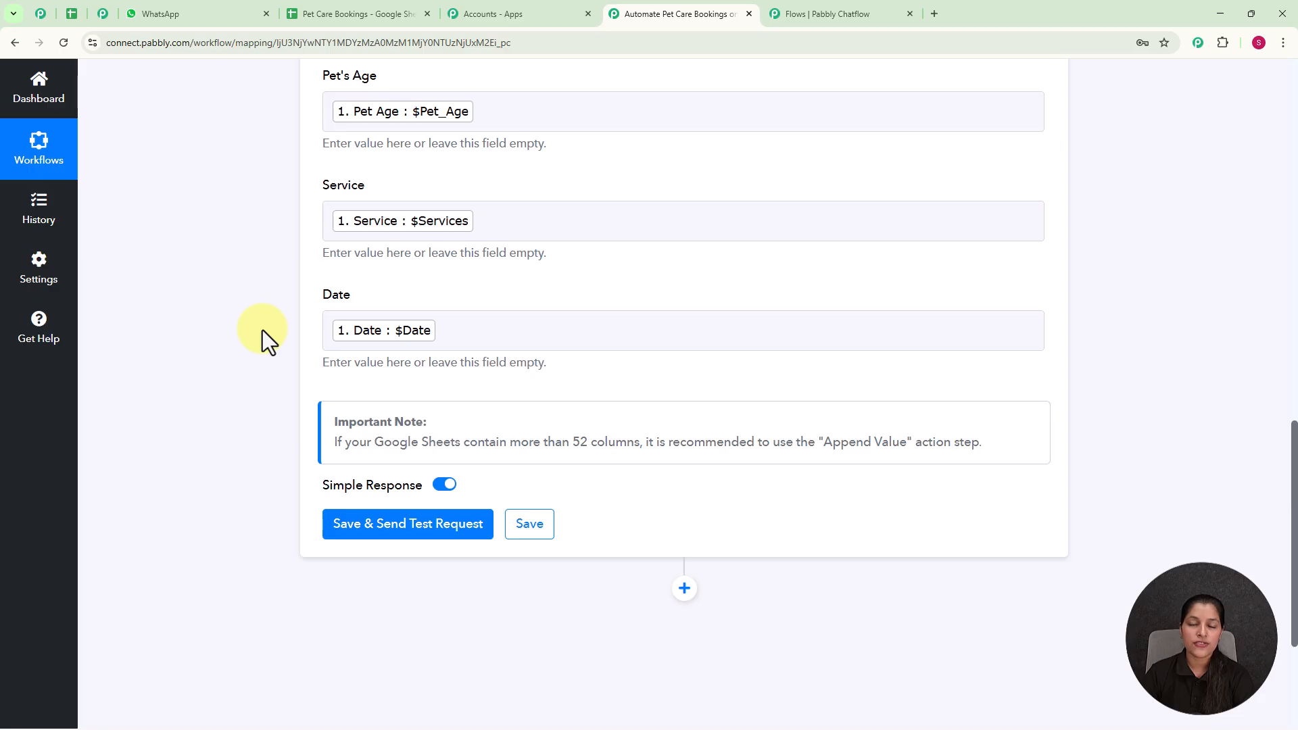
Save the Google Sheets action with a test request and review the response received
{"action": "left_click", "coordinate": [455, 533]}
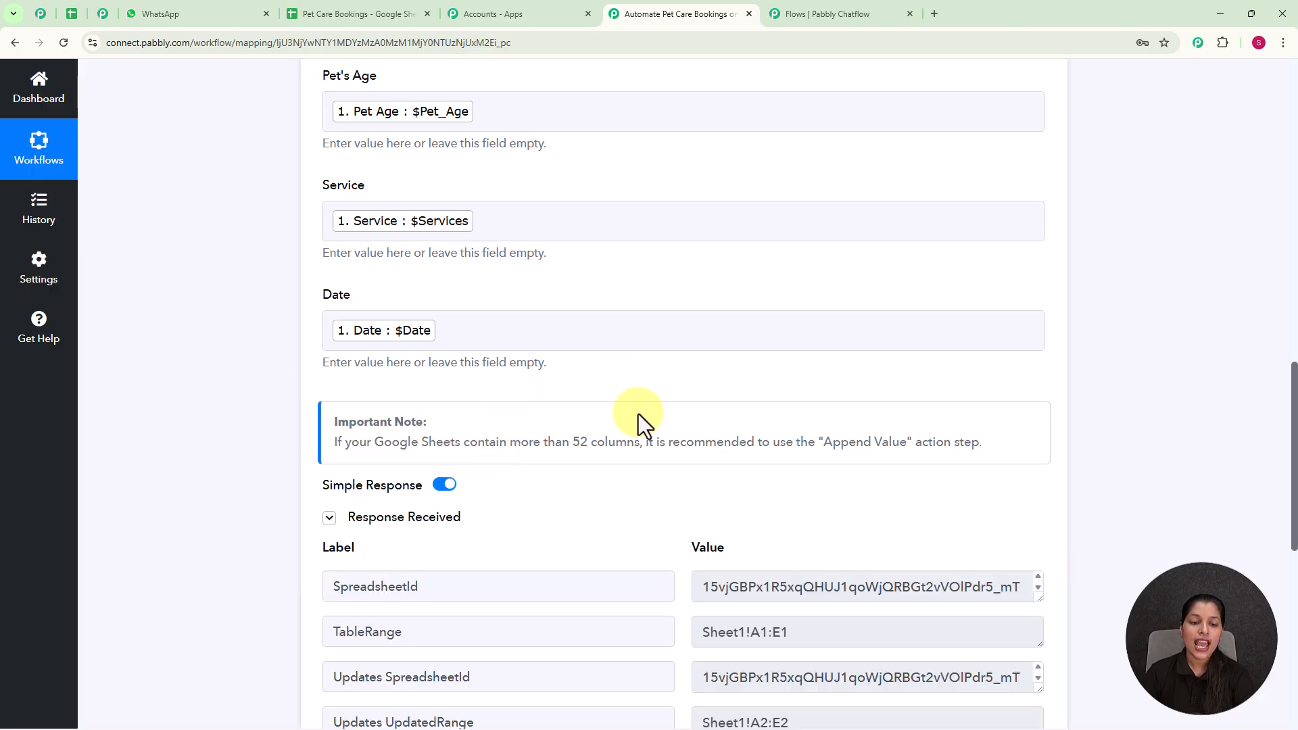
{"action": "scroll", "coordinate": [639, 414], "scroll_direction": "down", "scroll_amount": 5}
{"action": "scroll", "coordinate": [621, 427], "scroll_direction": "up", "scroll_amount": 9}
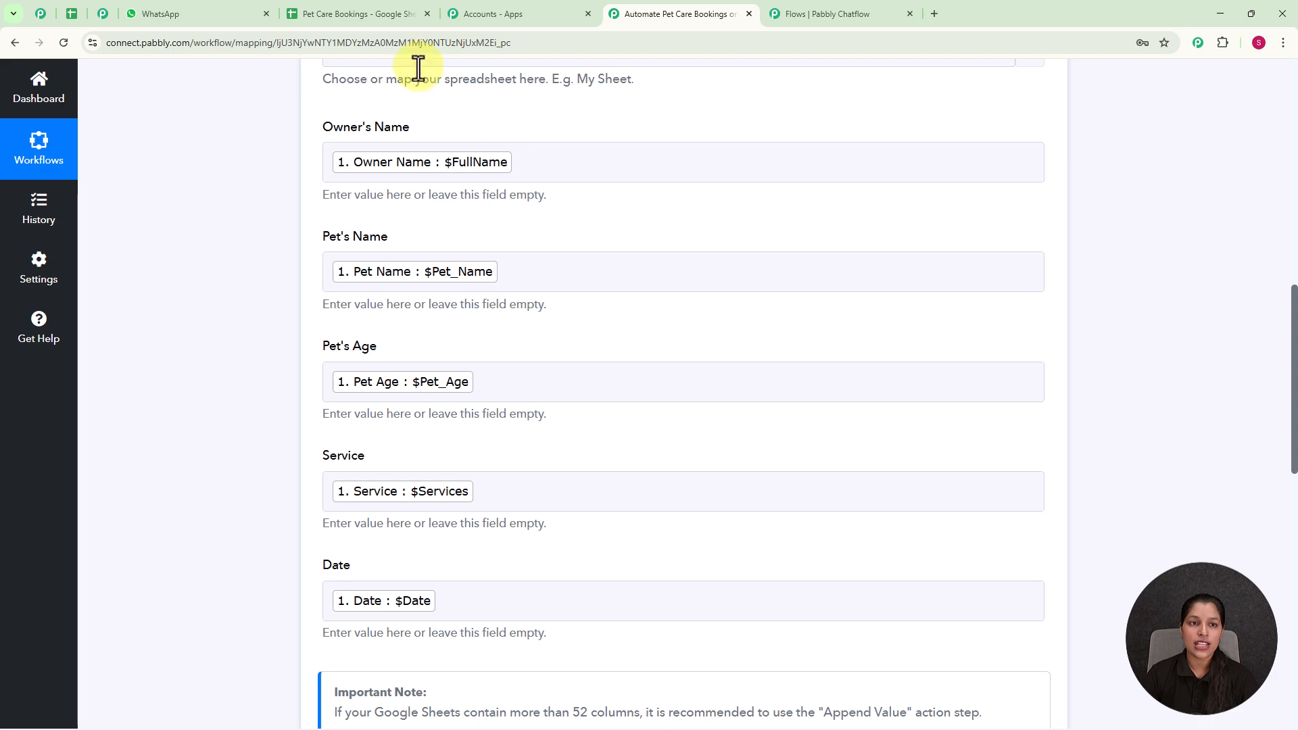
Check the test row in the Pet Care Bookings spreadsheet, and save and close the API Request settings in Pabbly Chatflow
{"action": "left_click", "coordinate": [387, 18]}
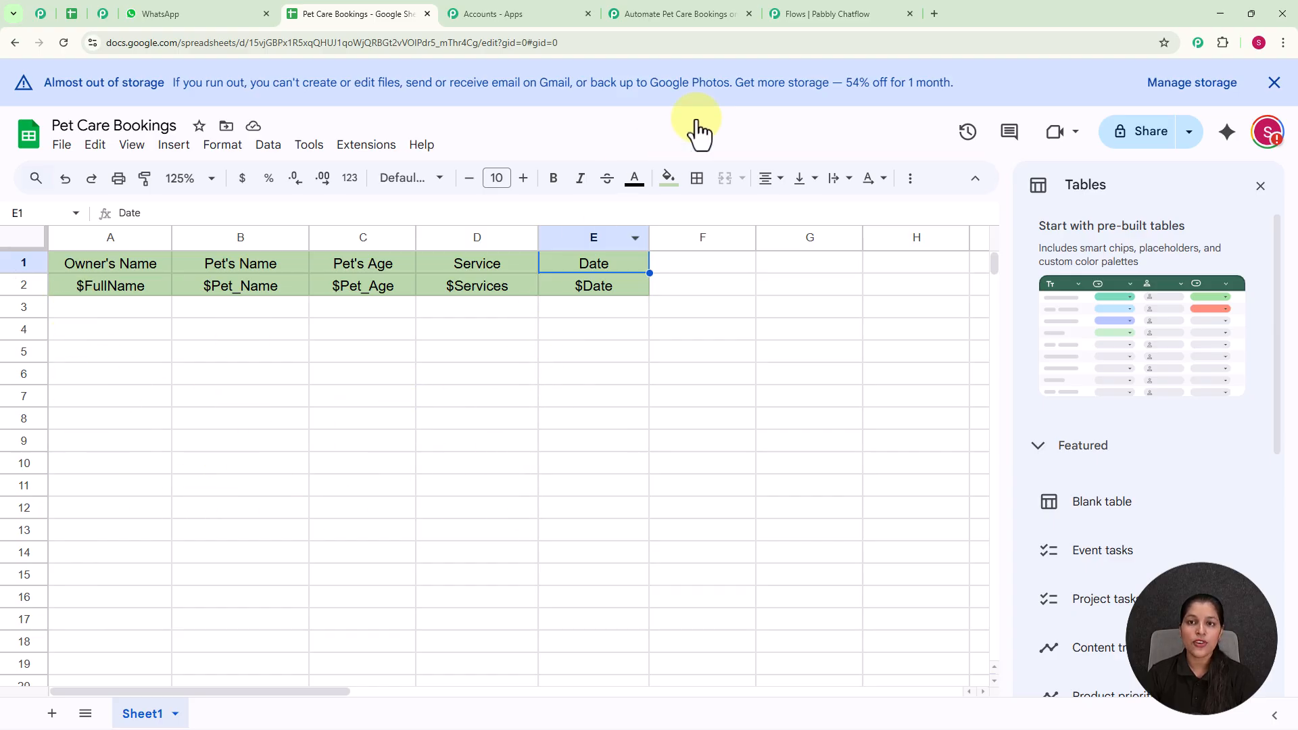
{"action": "left_click", "coordinate": [823, 20]}
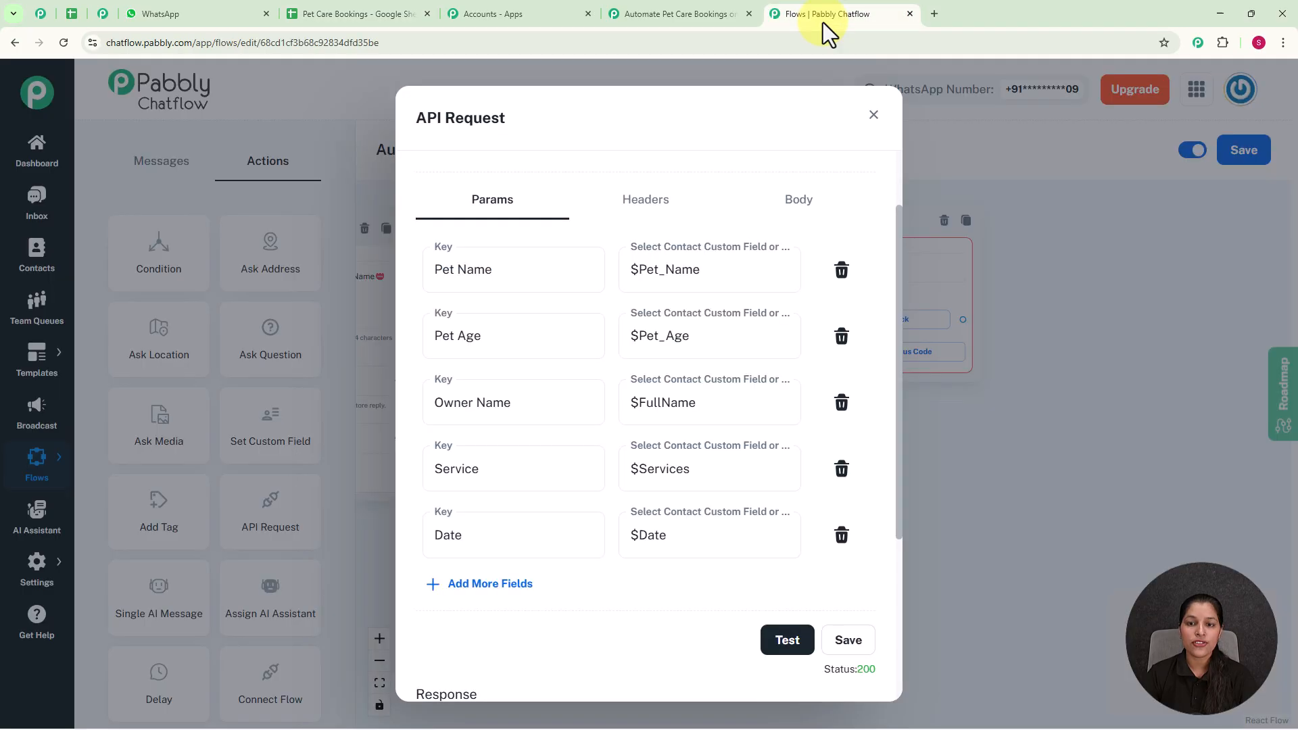
{"action": "left_click", "coordinate": [850, 643]}
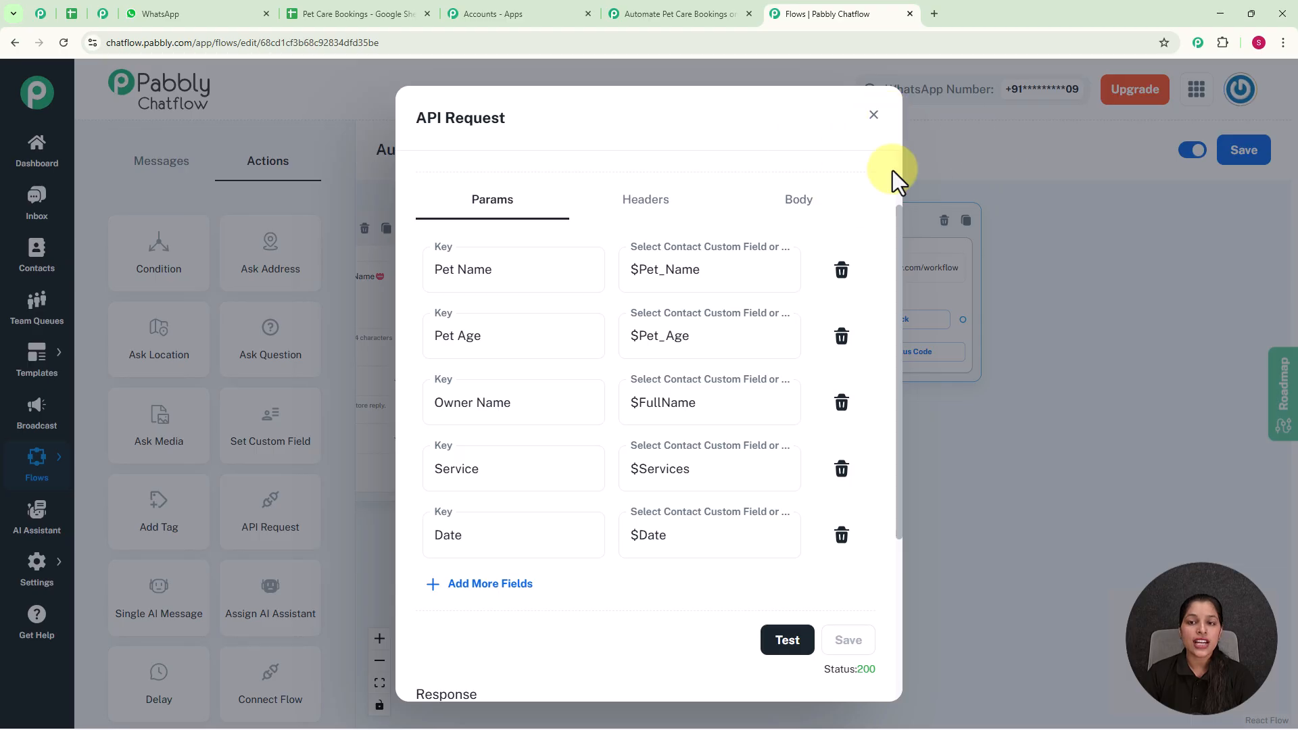
{"action": "left_click", "coordinate": [873, 116]}
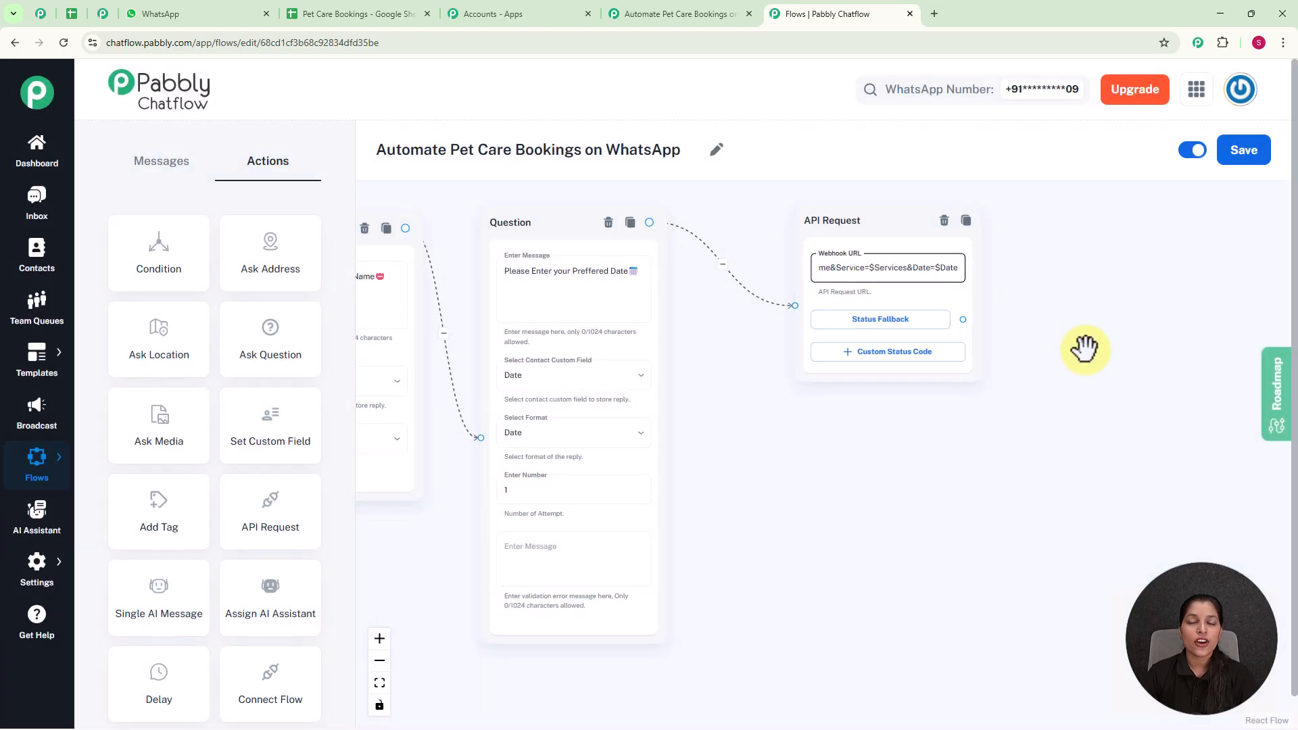
Add a Text Button message beside the API Request node reading "✅ *Appointment booked!* _We'll send reminders before your visit_ 🐾"
{"action": "left_click_drag", "start_coordinate": [1080, 353], "coordinate": [883, 374]}
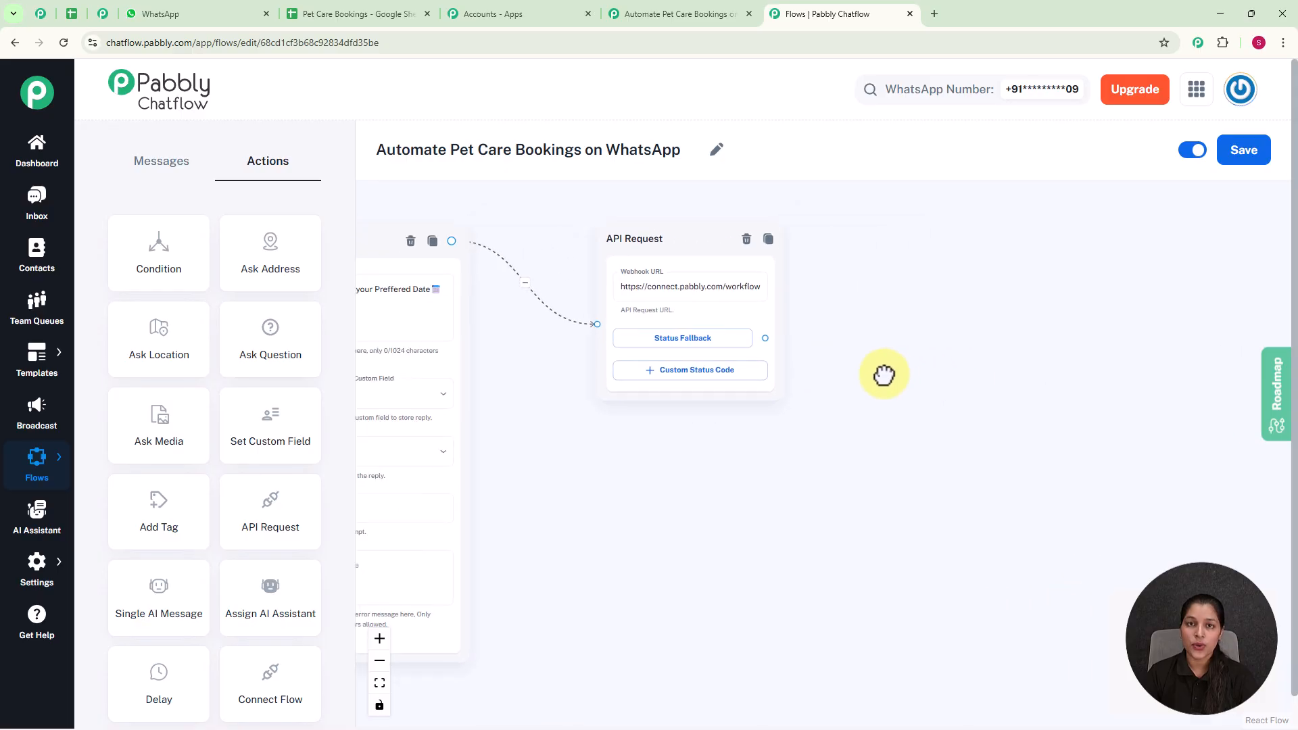
{"action": "scroll", "coordinate": [882, 373], "scroll_direction": "up", "scroll_amount": 1}
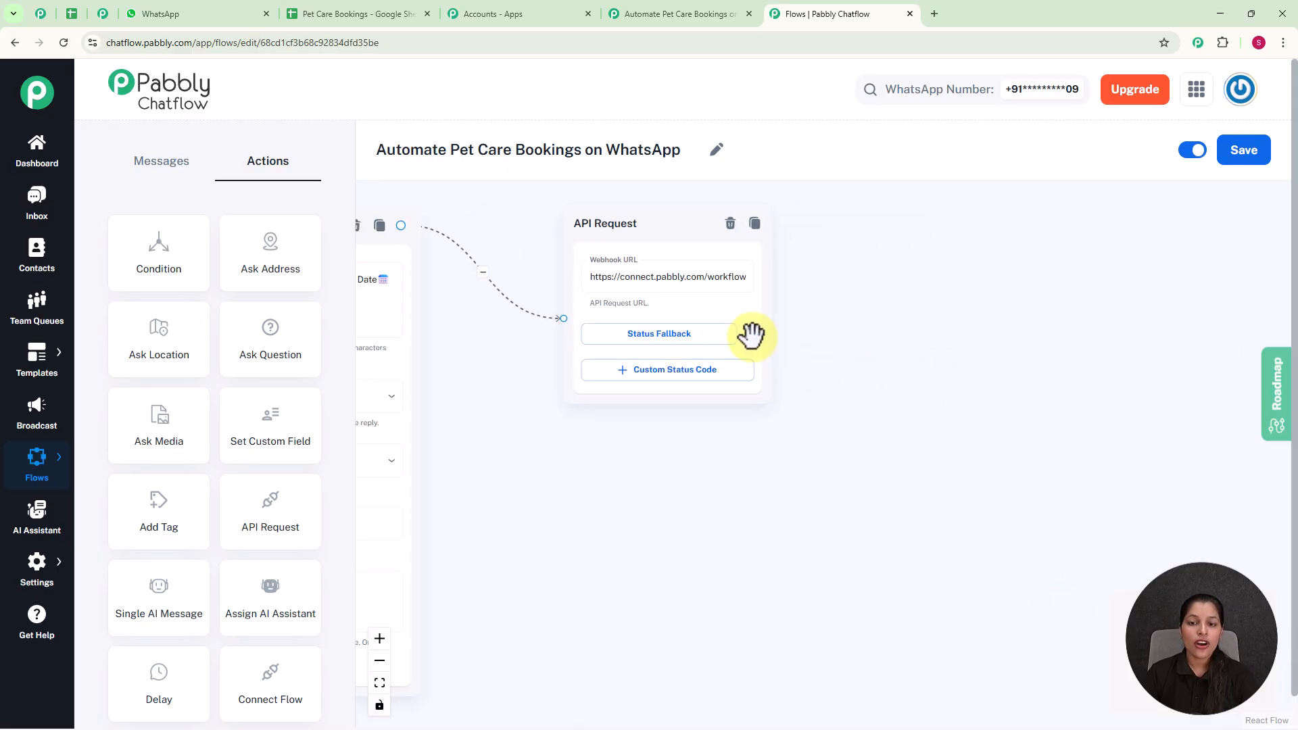
{"action": "left_click_drag", "start_coordinate": [750, 336], "coordinate": [852, 295]}
{"action": "scroll", "coordinate": [904, 203], "scroll_direction": "up", "scroll_amount": 3}
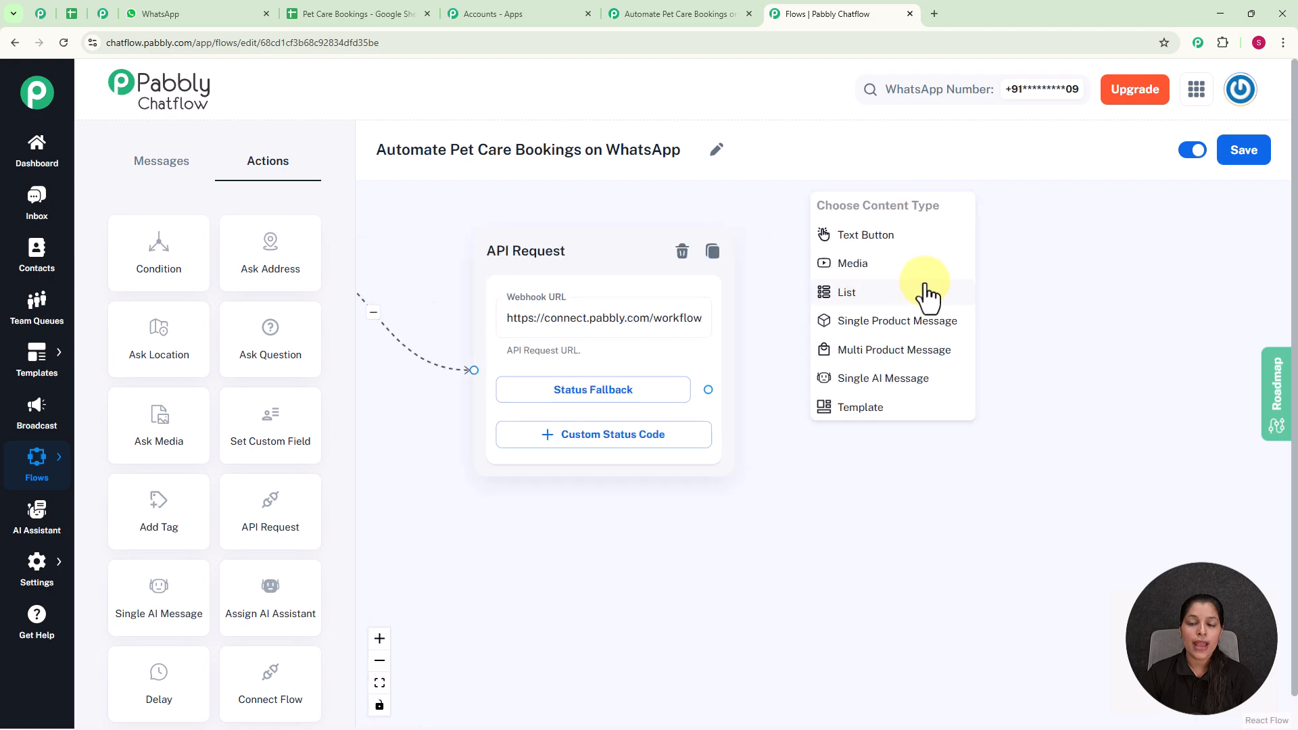
{"action": "left_click", "coordinate": [898, 238]}
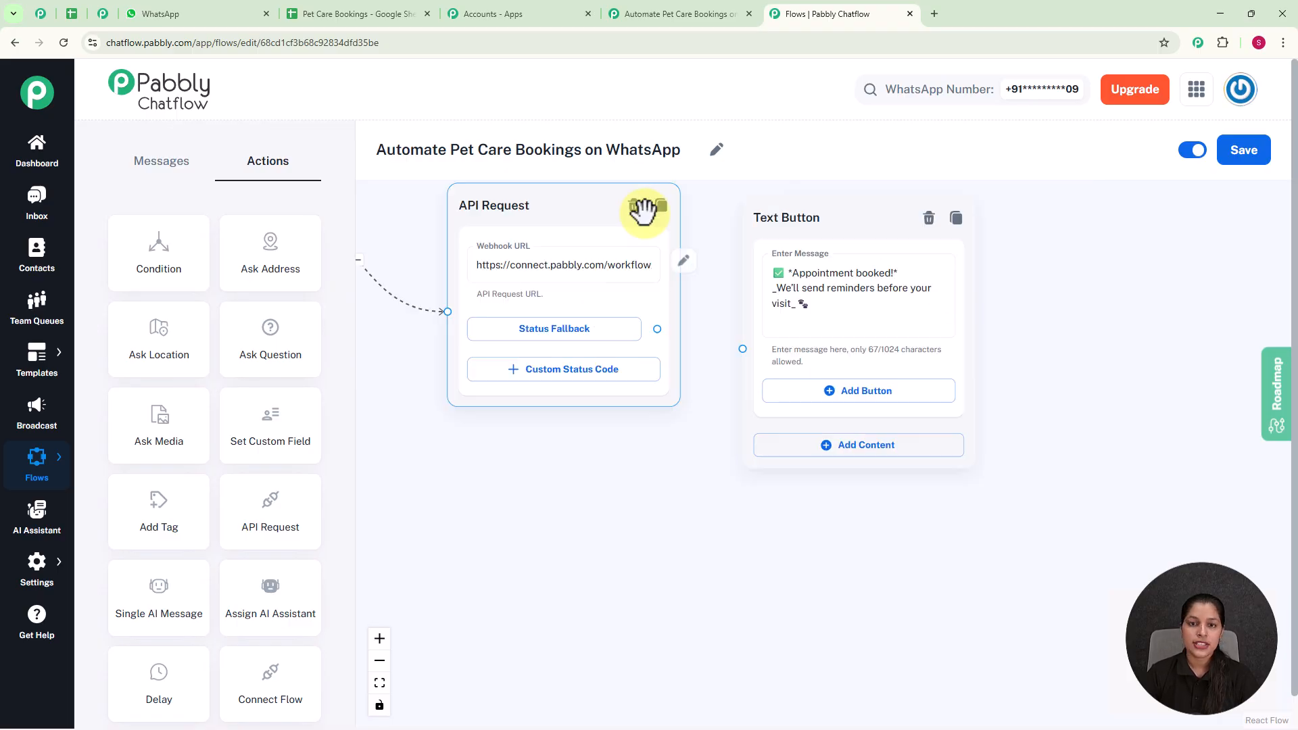
Connect the API Request's Status Fallback output to the Text Button confirmation message and save the flow
{"action": "left_click_drag", "start_coordinate": [658, 329], "coordinate": [741, 351]}
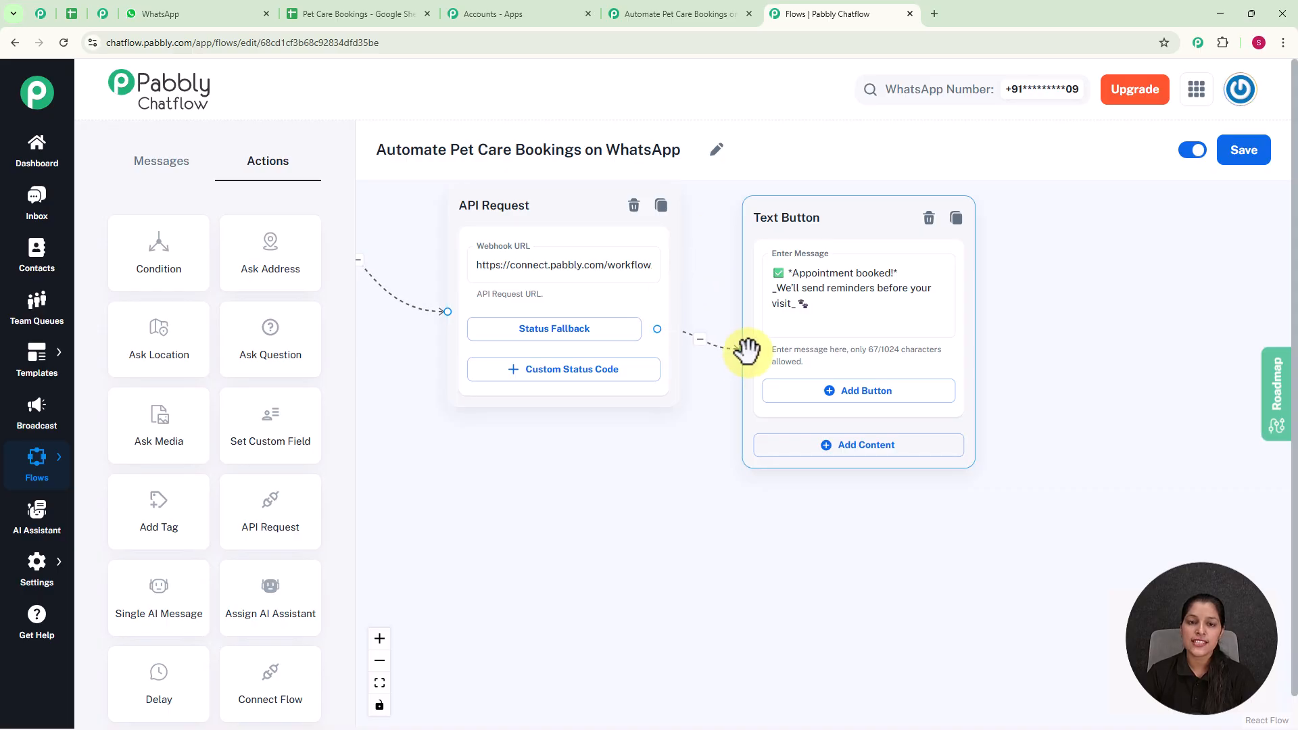
{"action": "scroll", "coordinate": [748, 350], "scroll_direction": "down", "scroll_amount": 3}
{"action": "scroll", "coordinate": [825, 282], "scroll_direction": "down", "scroll_amount": 3}
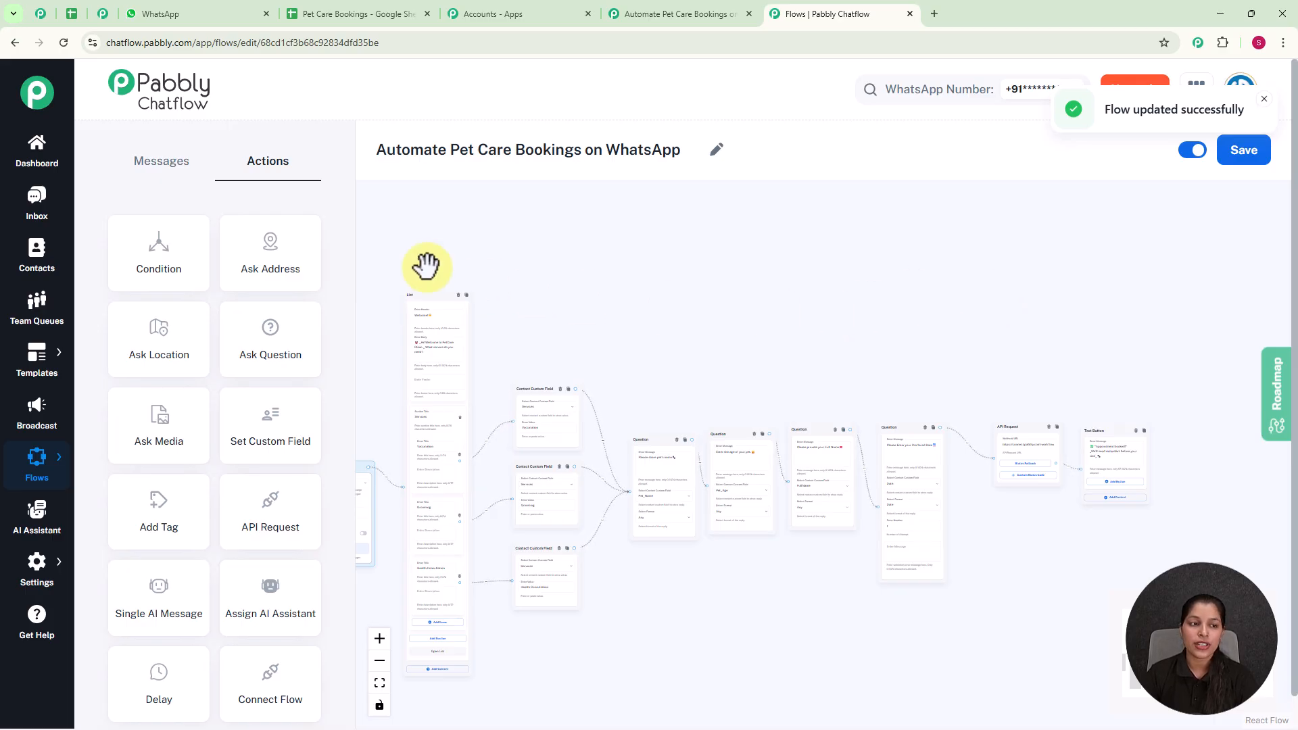
Open the test booking conversation in the Chatflow inbox and review its messages from the first vaccination request onward
{"action": "left_click", "coordinate": [38, 202]}
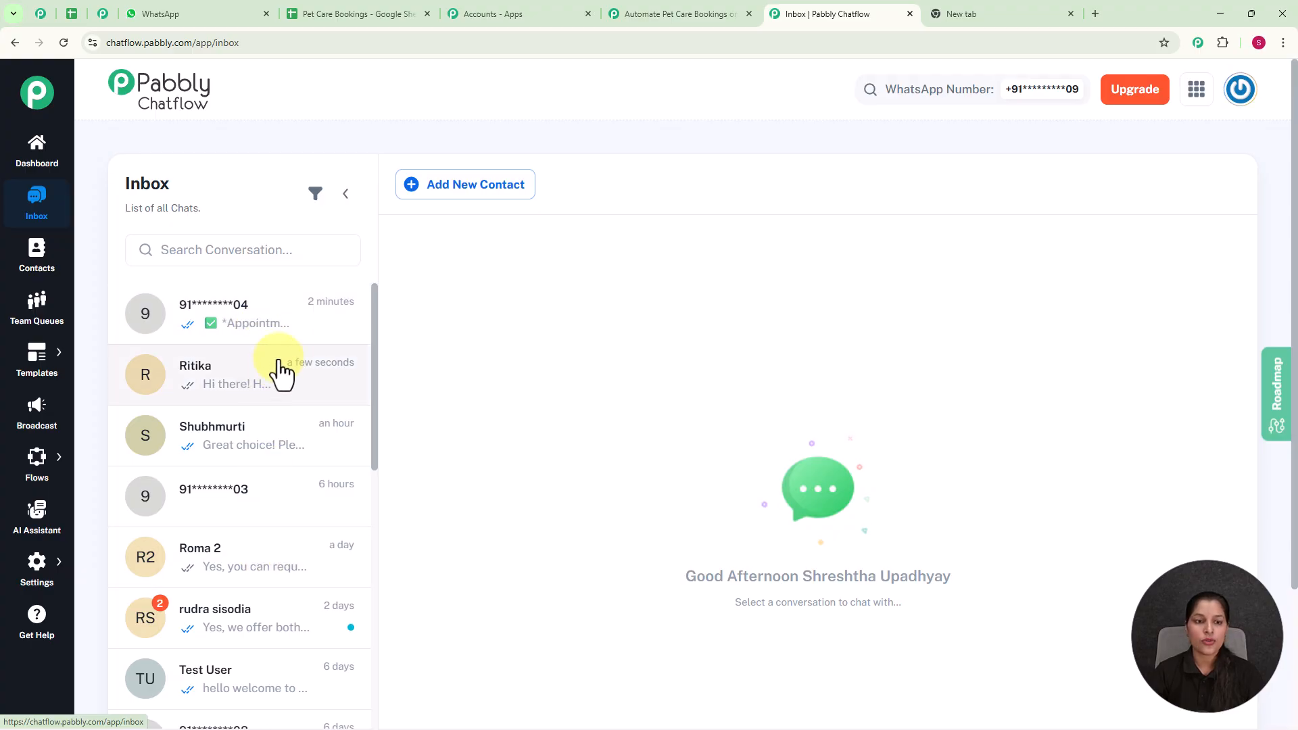
{"action": "scroll", "coordinate": [622, 413], "scroll_direction": "up", "scroll_amount": 15}
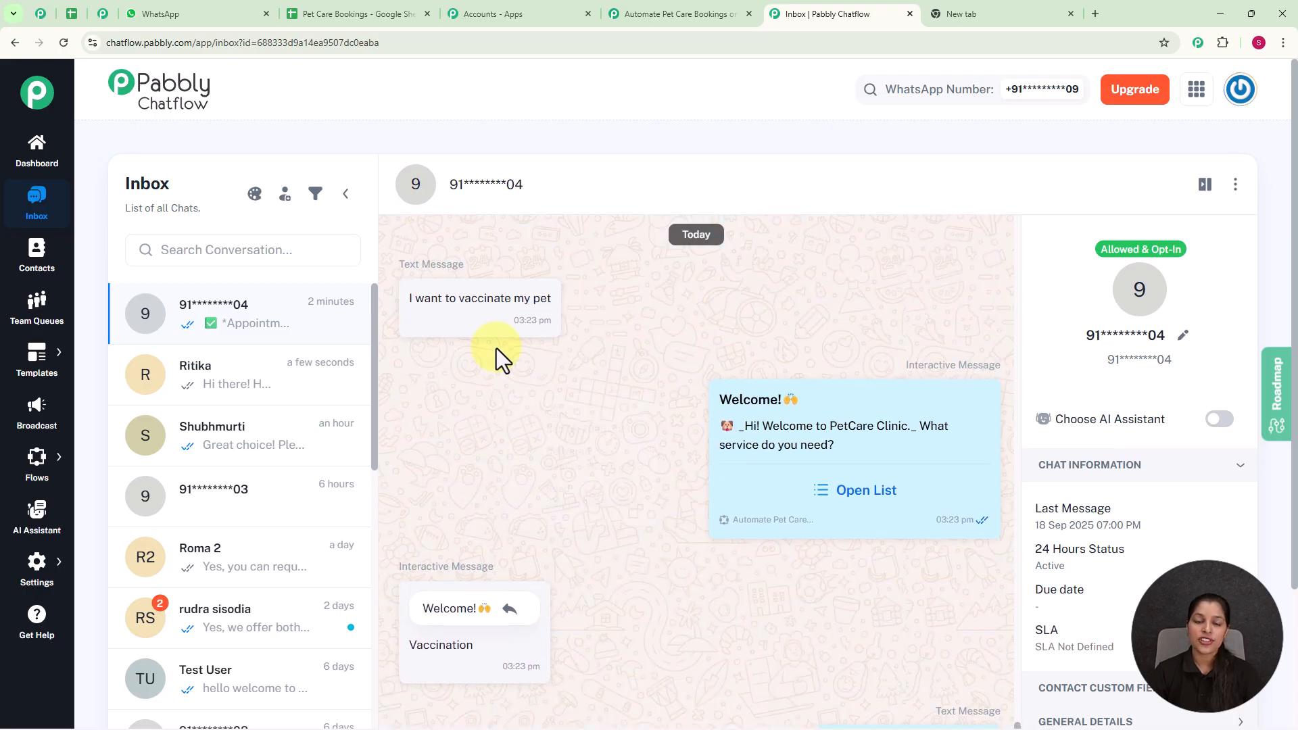
{"action": "mouse_move", "coordinate": [674, 455]}
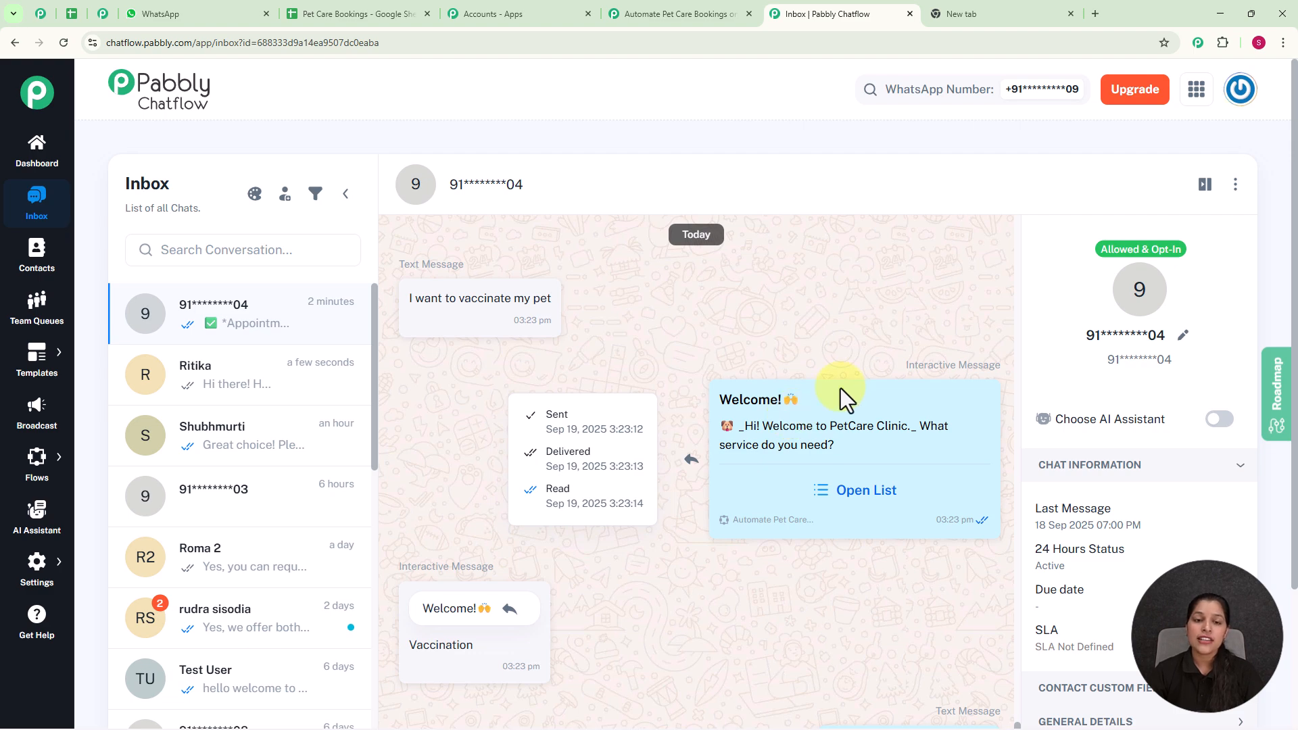
{"action": "mouse_move", "coordinate": [743, 415]}
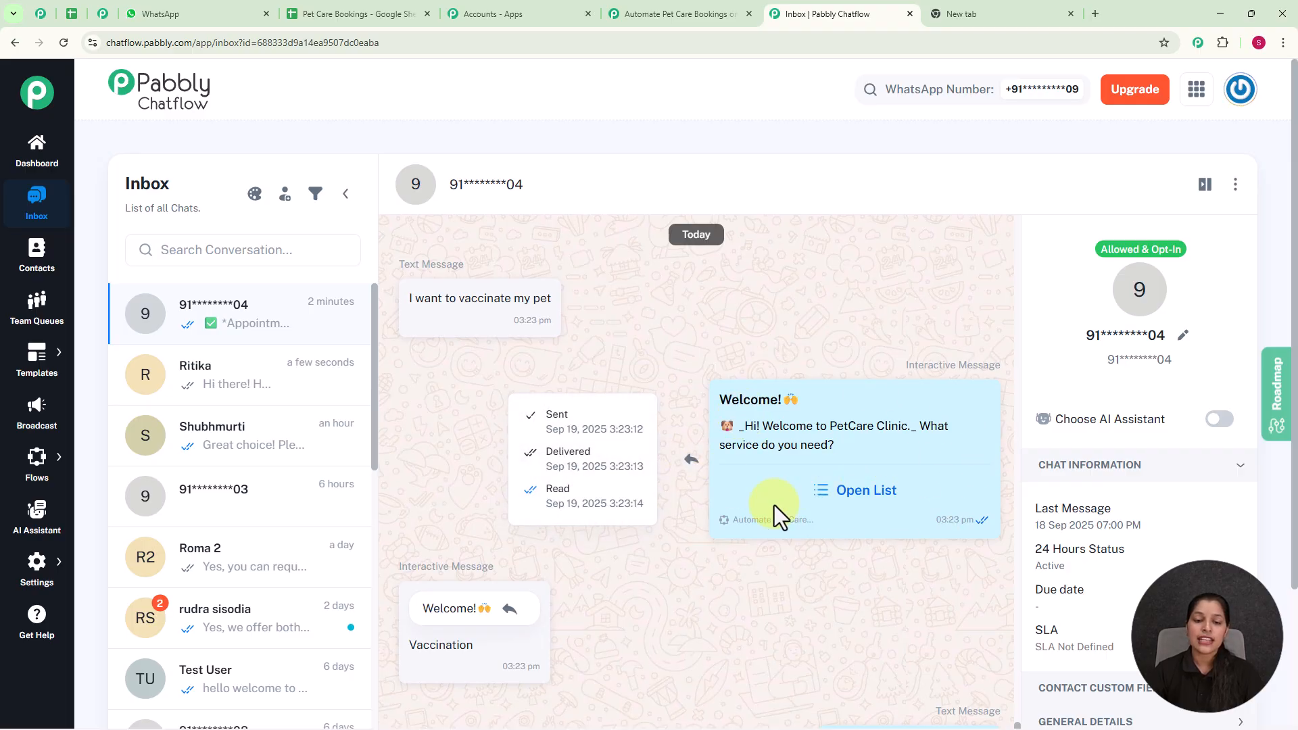
{"action": "scroll", "coordinate": [774, 505], "scroll_direction": "down", "scroll_amount": 3}
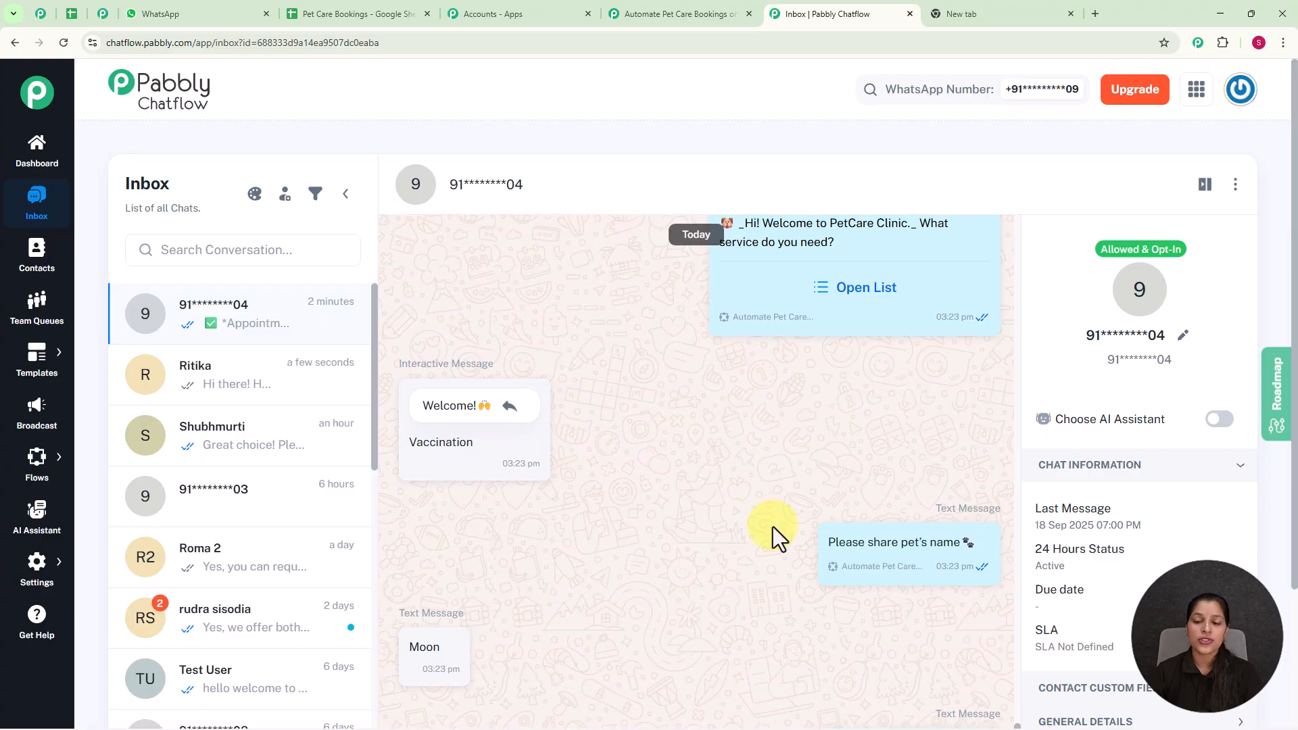
{"action": "scroll", "coordinate": [788, 544], "scroll_direction": "down", "scroll_amount": 1}
{"action": "mouse_move", "coordinate": [928, 512]}
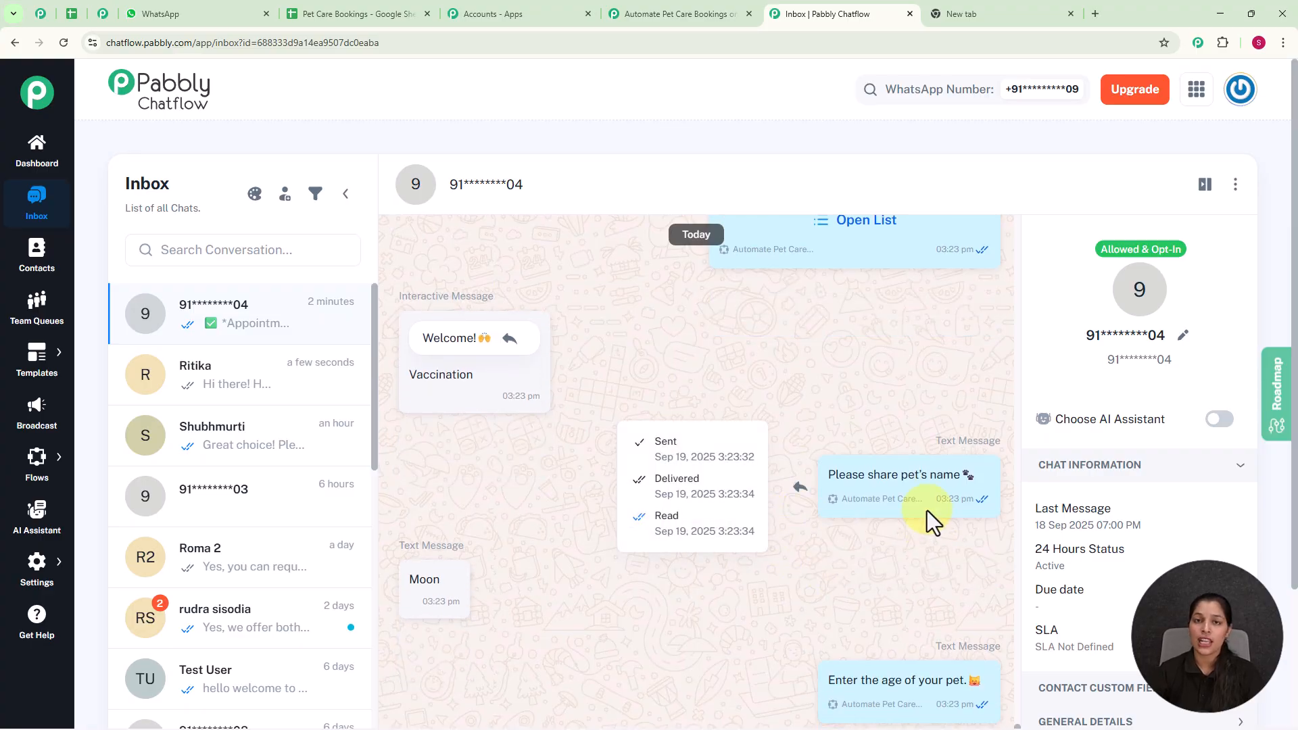